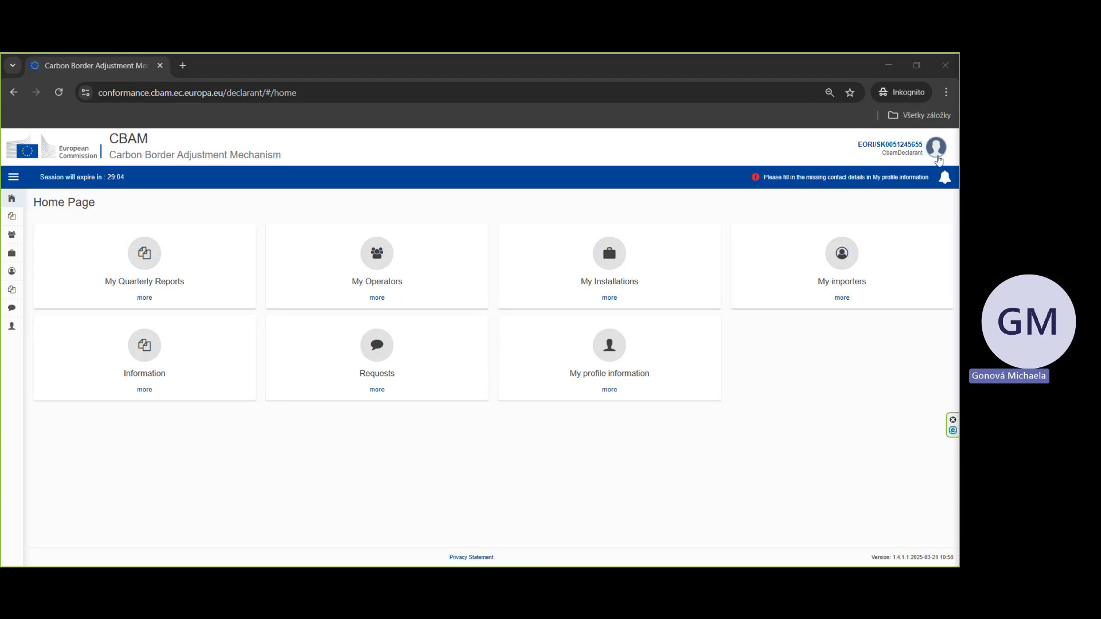
# Step: Set the account's language preference to Slovak
pyautogui.click(937, 156)
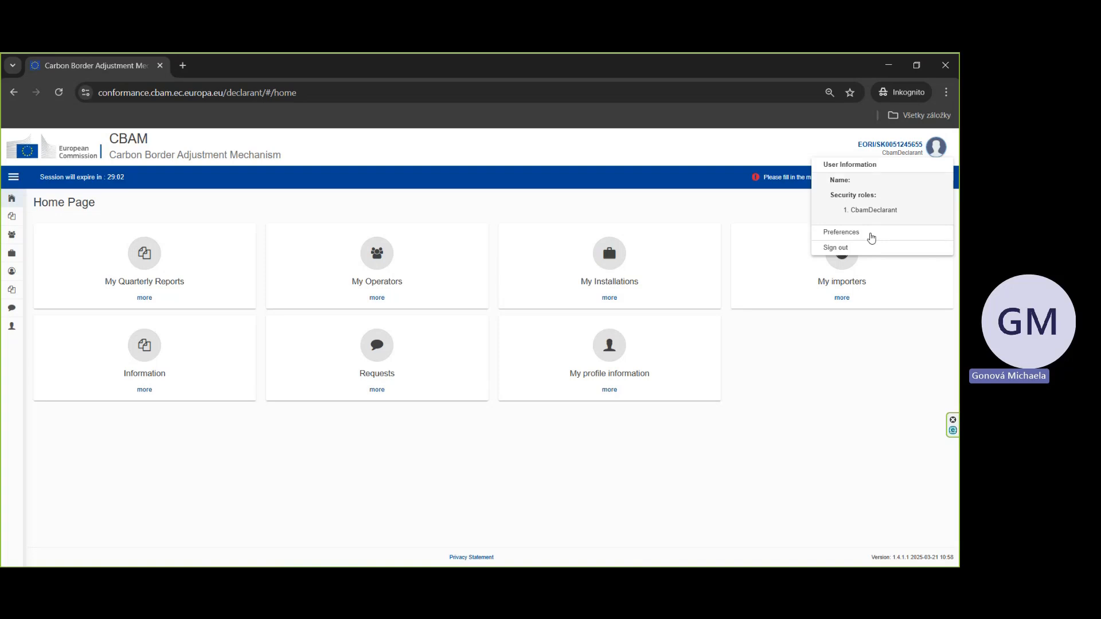
pyautogui.click(866, 235)
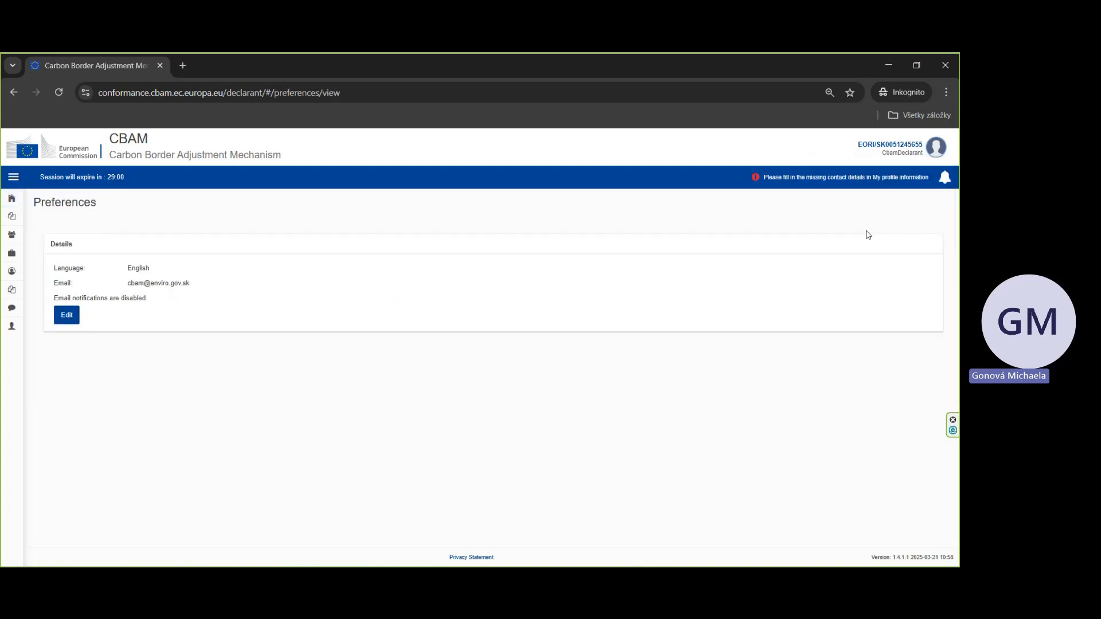
pyautogui.click(76, 316)
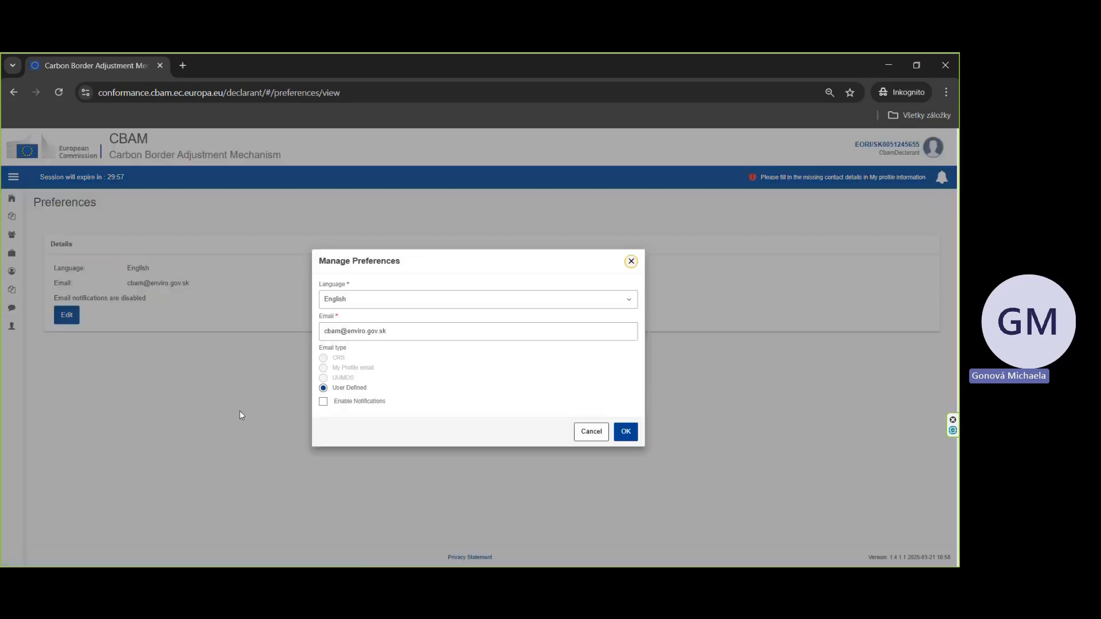
pyautogui.click(408, 309)
pyautogui.scroll(-5, 390, 454)
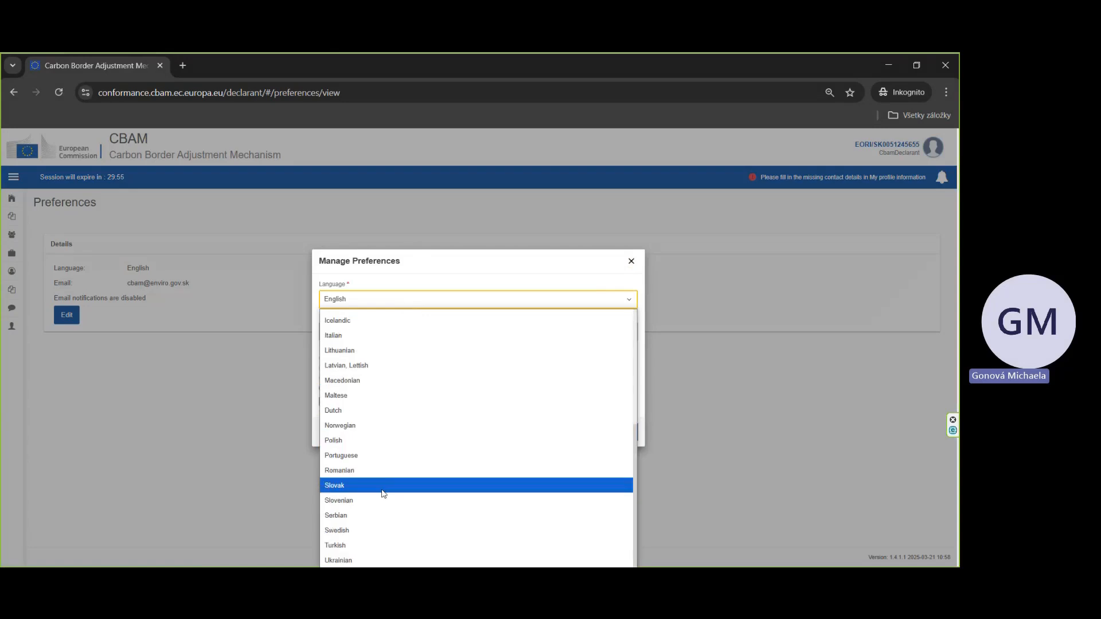
pyautogui.click(374, 492)
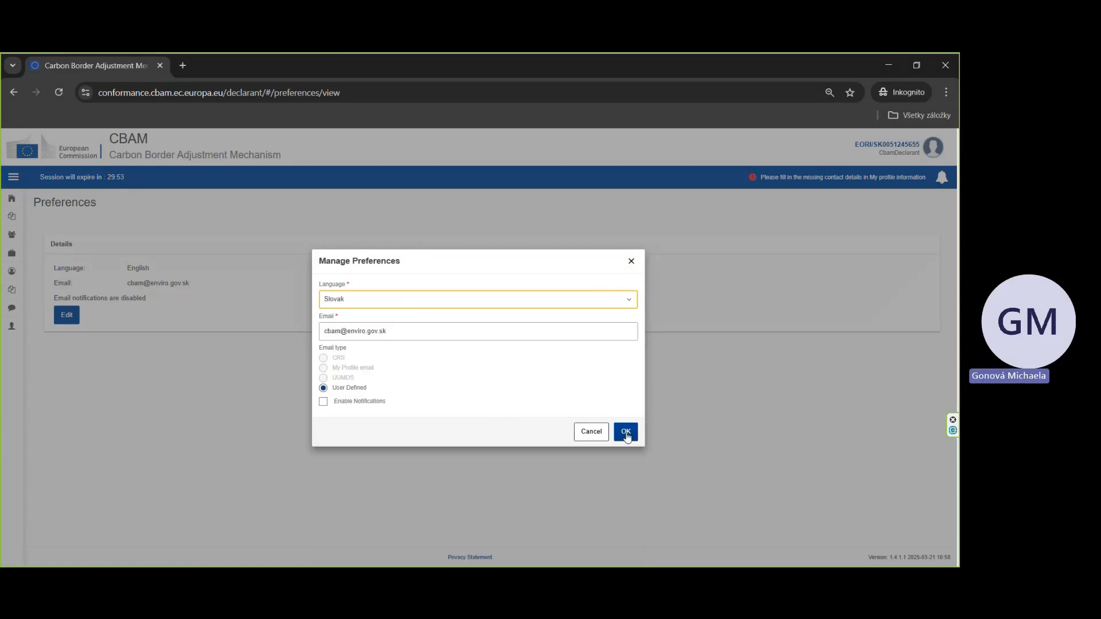
pyautogui.click(627, 437)
pyautogui.click(568, 380)
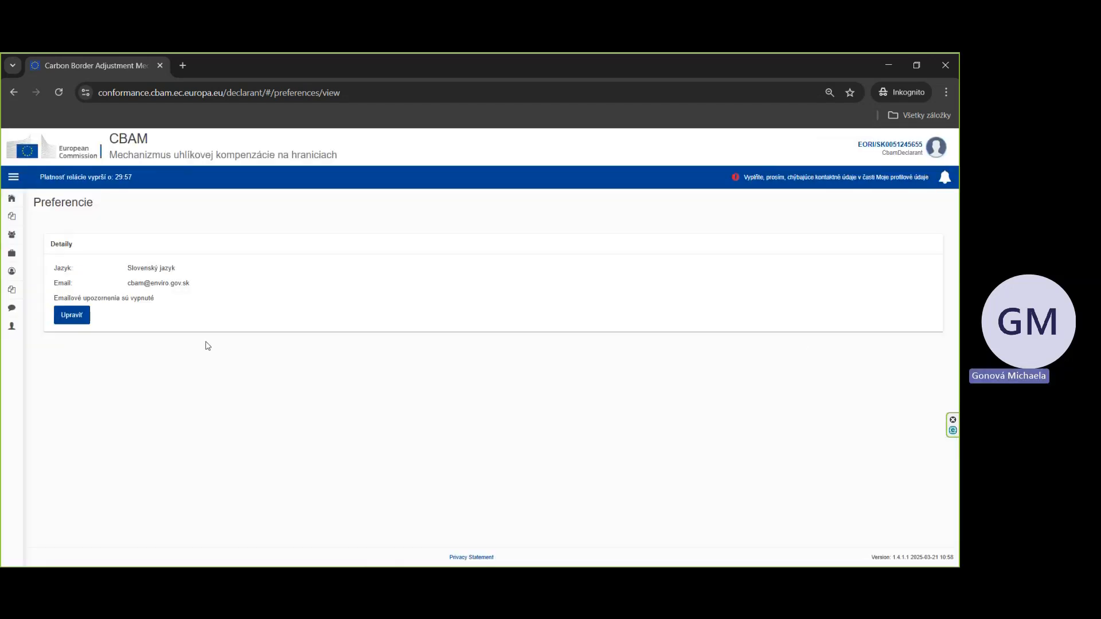
# Step: Open the quarterly reports overview from the home page
pyautogui.moveTo(88, 211)
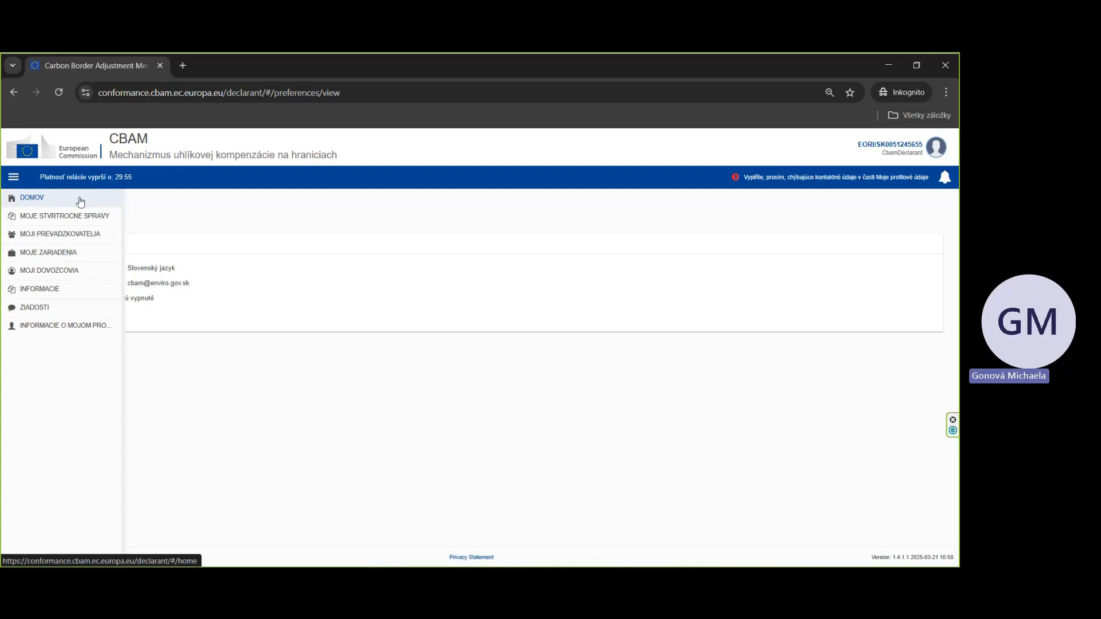
pyautogui.click(60, 201)
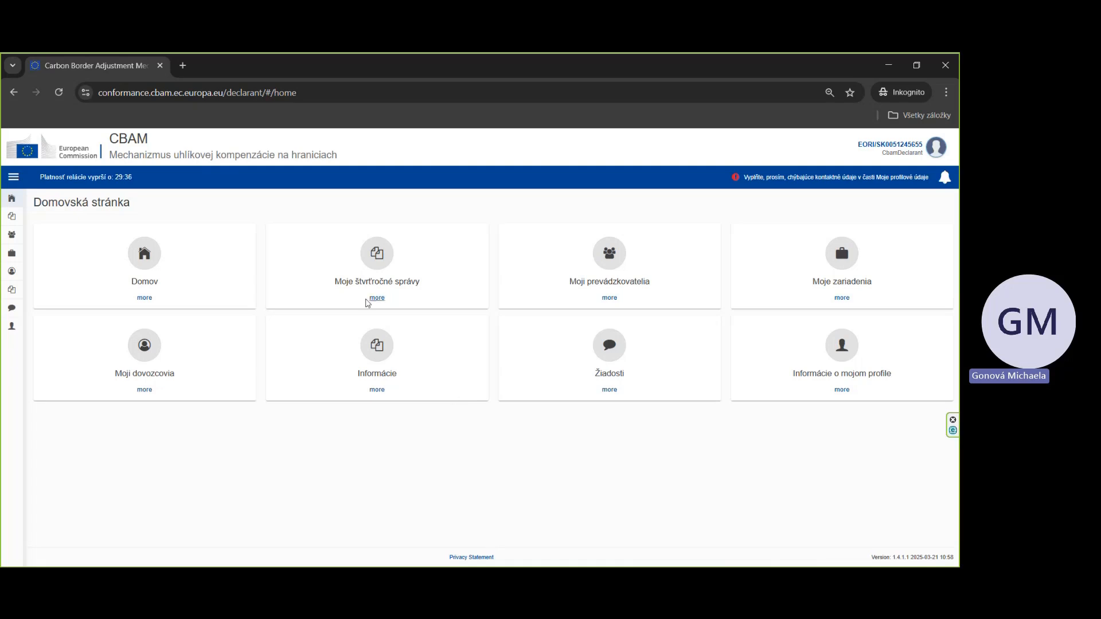
pyautogui.click(373, 298)
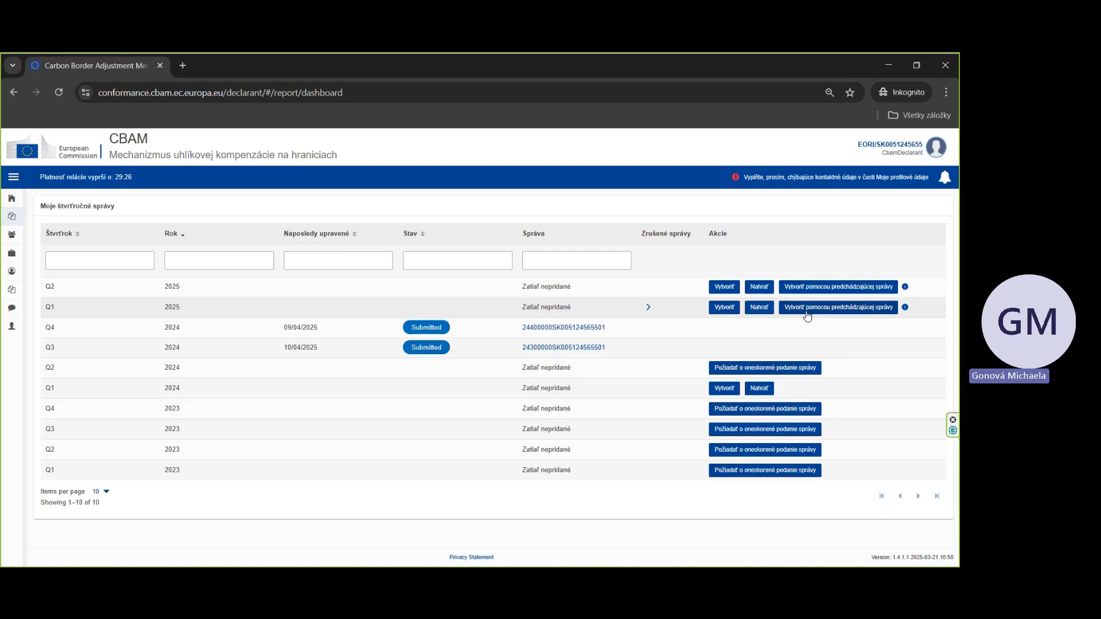
pyautogui.click(756, 312)
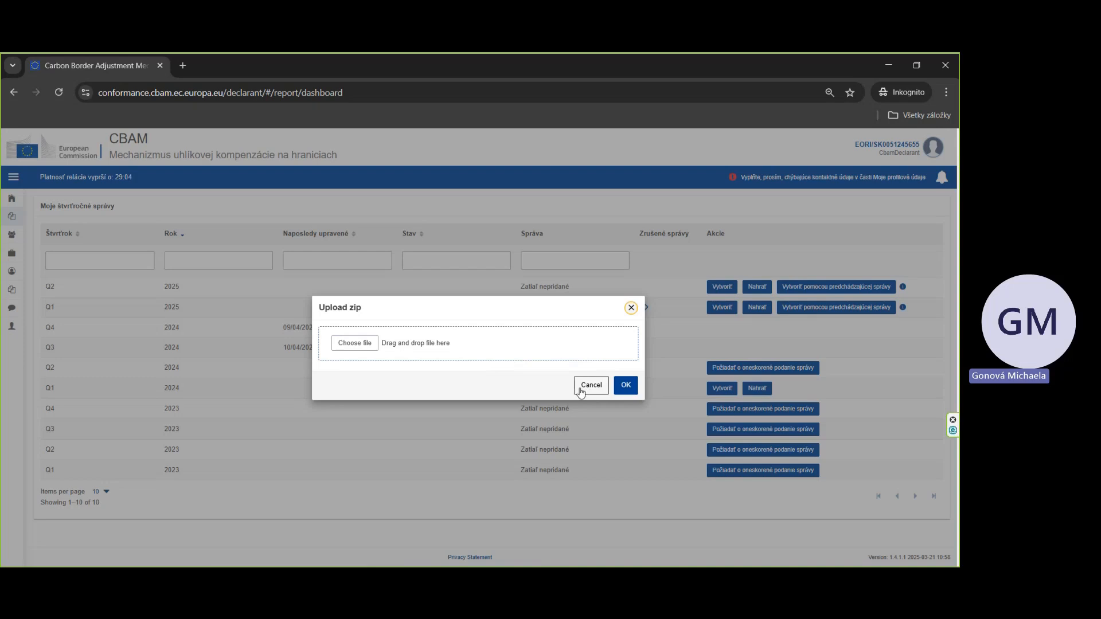
pyautogui.click(625, 387)
pyautogui.click(620, 388)
pyautogui.click(631, 308)
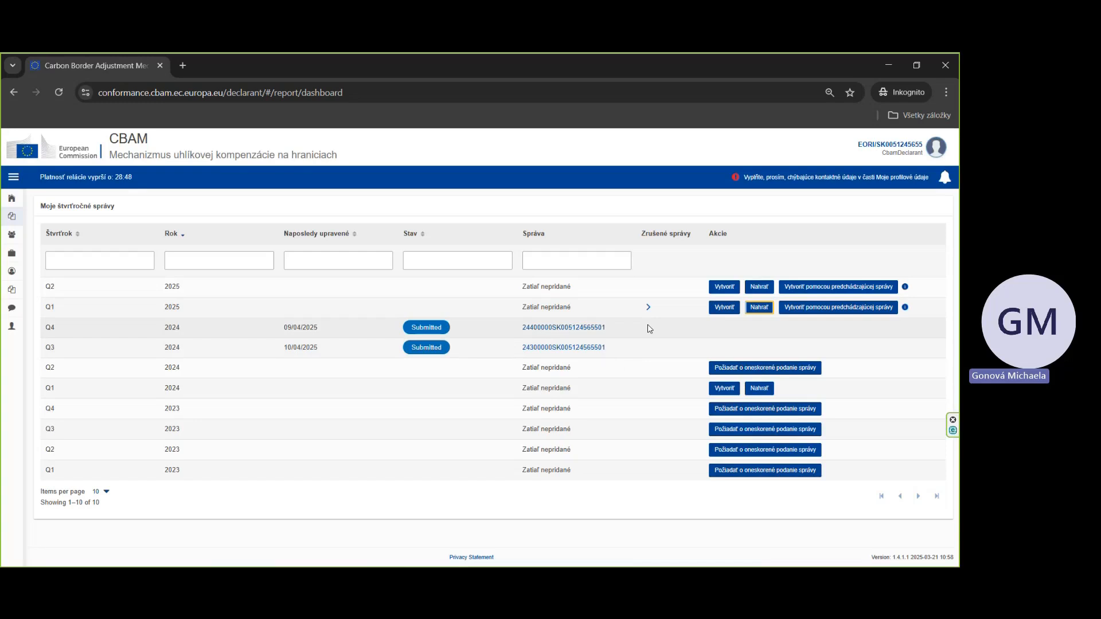
# Step: Create a new report draft for Q1 2025
pyautogui.click(720, 309)
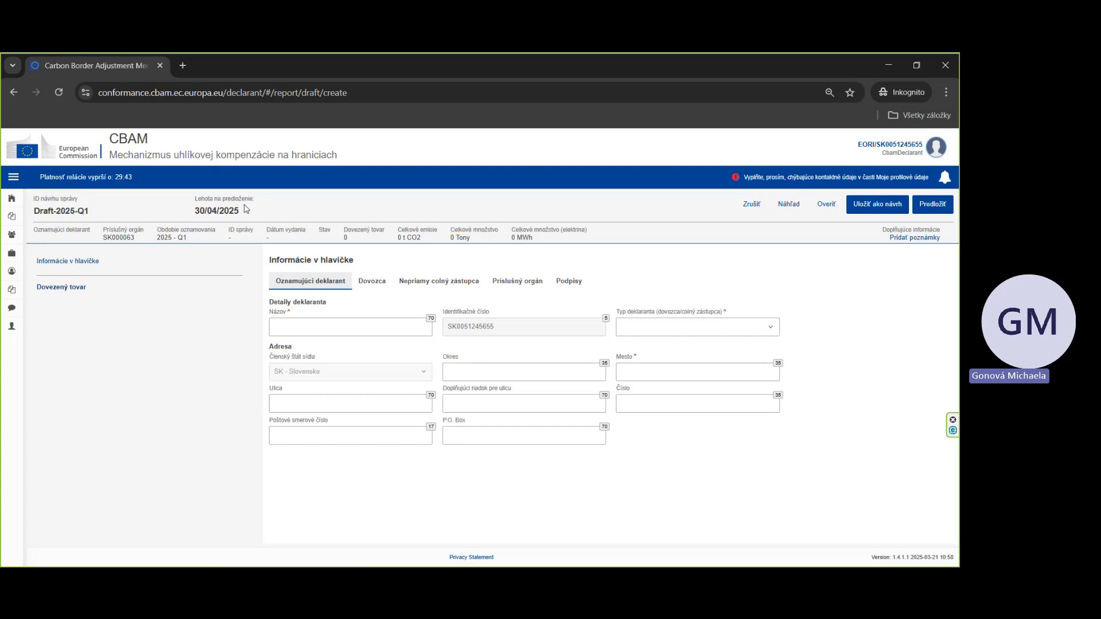
pyautogui.click(293, 317)
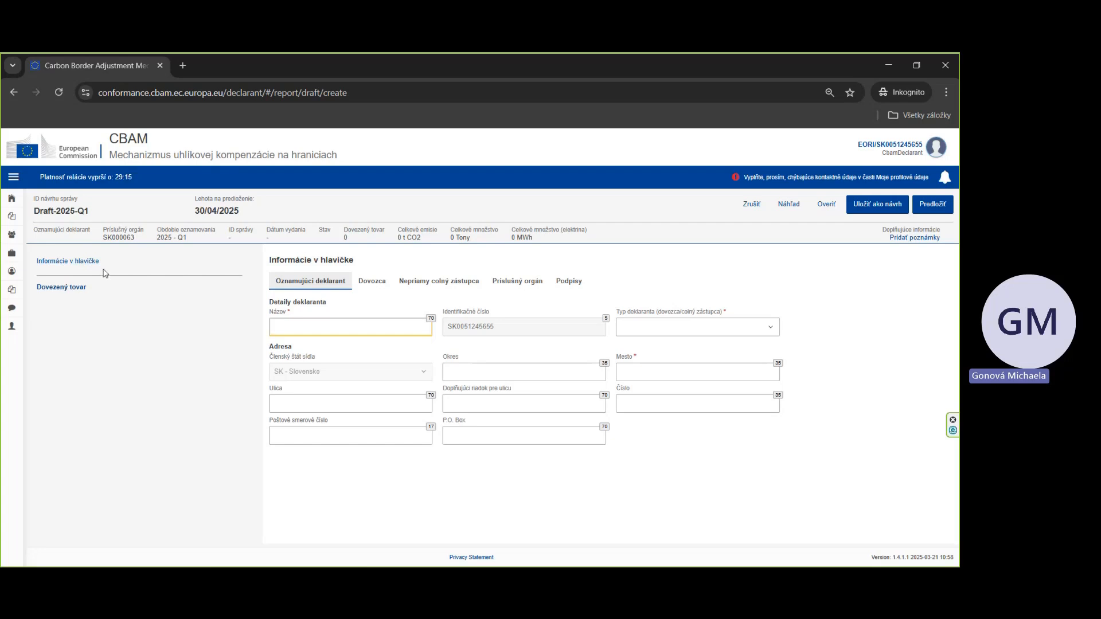
pyautogui.click(87, 261)
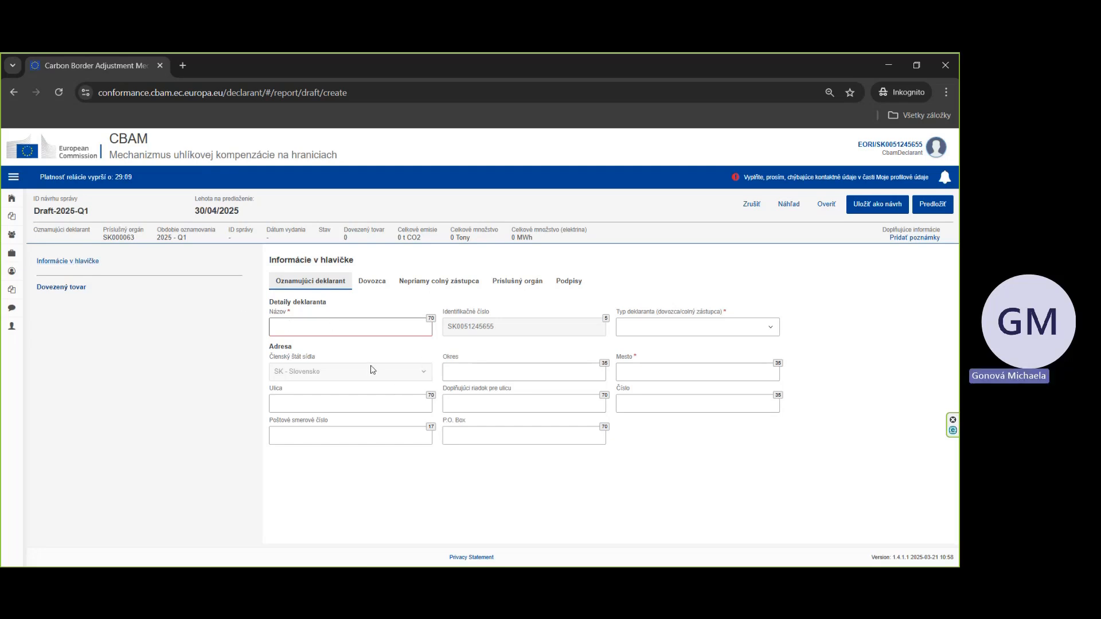
# Step: Enter Importér s.r.o. as the reporting declarant's name
pyautogui.click(393, 332)
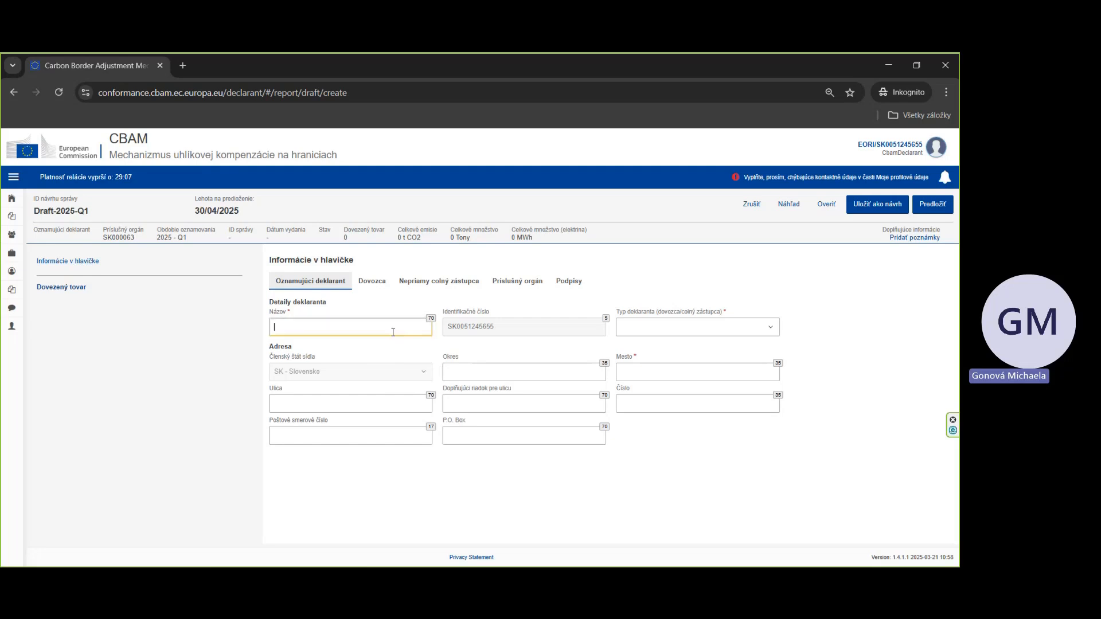
pyautogui.write('Importér s.r.o.')
# Step: Set the declarant type to Importer for all Goods and the city to Bratislava
pyautogui.click(658, 331)
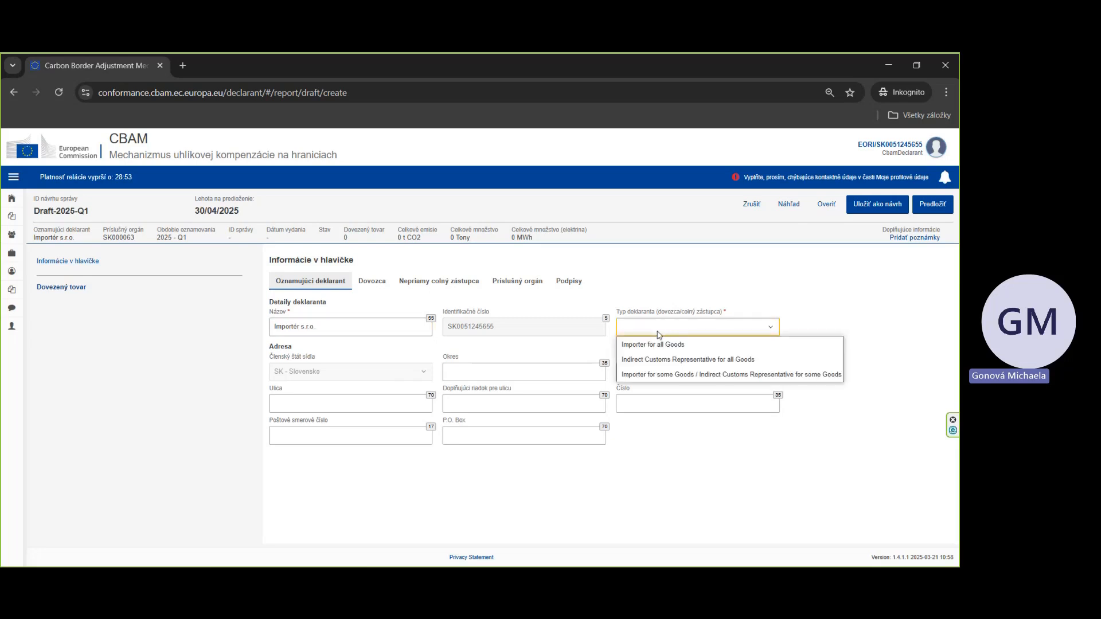
pyautogui.click(659, 343)
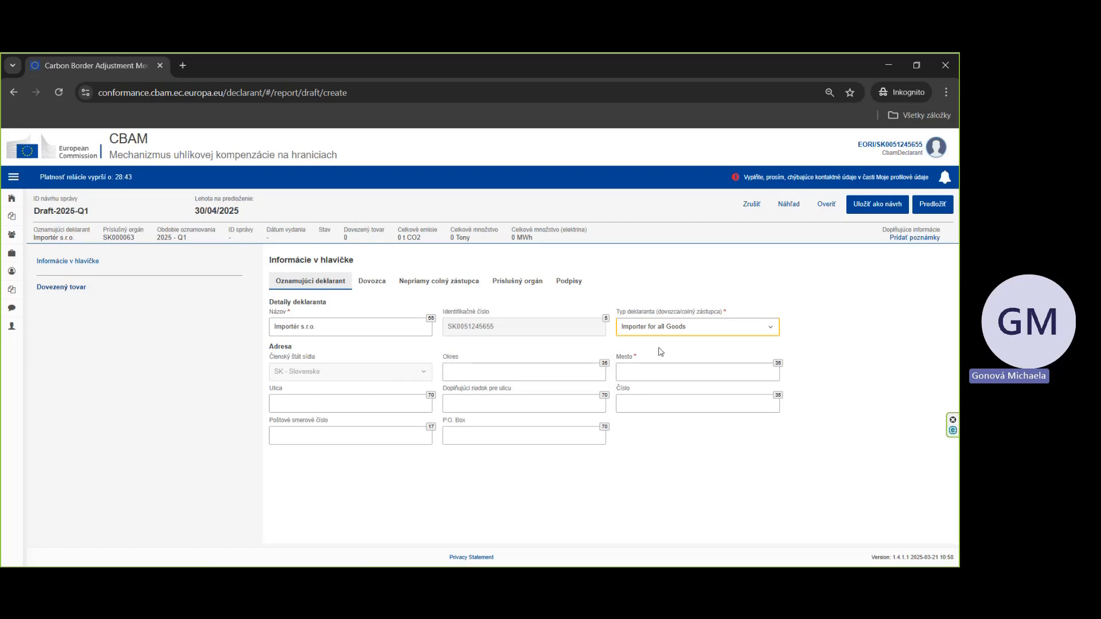
pyautogui.click(642, 375)
pyautogui.write('Bratislava')
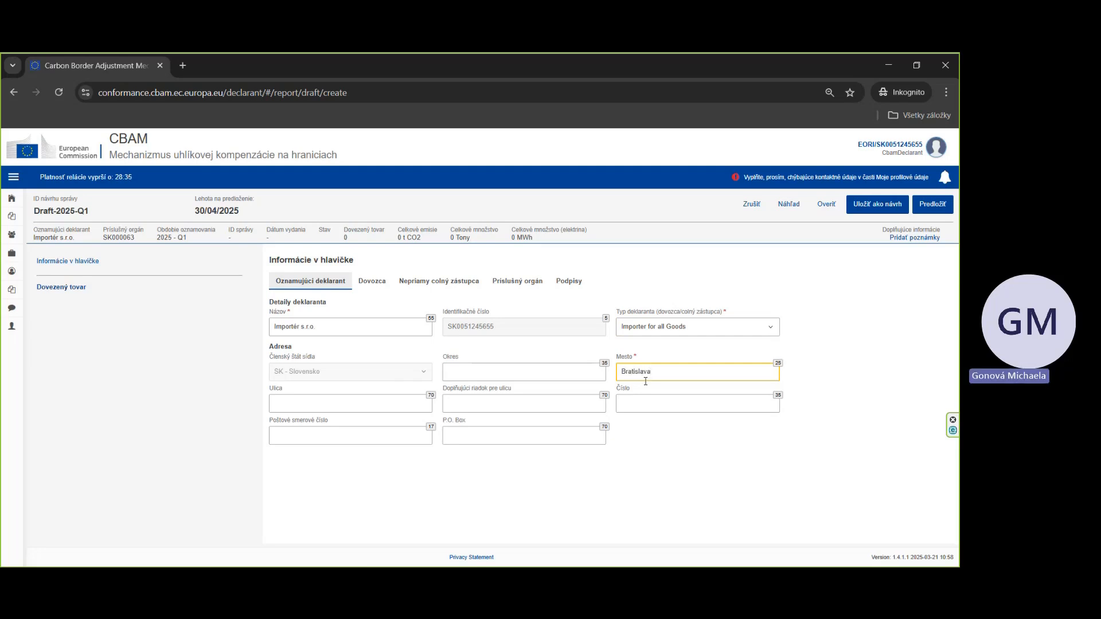
# Step: Mark the declarant as acting as importer, and review the indirect customs representative and competent authority sections
pyautogui.click(380, 283)
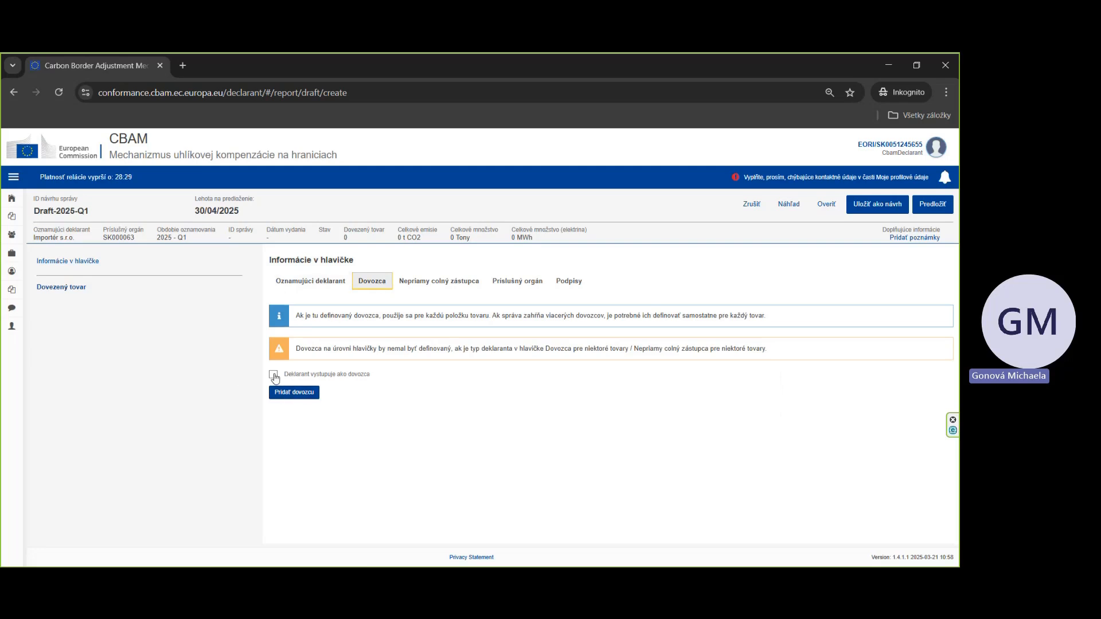
pyautogui.click(274, 375)
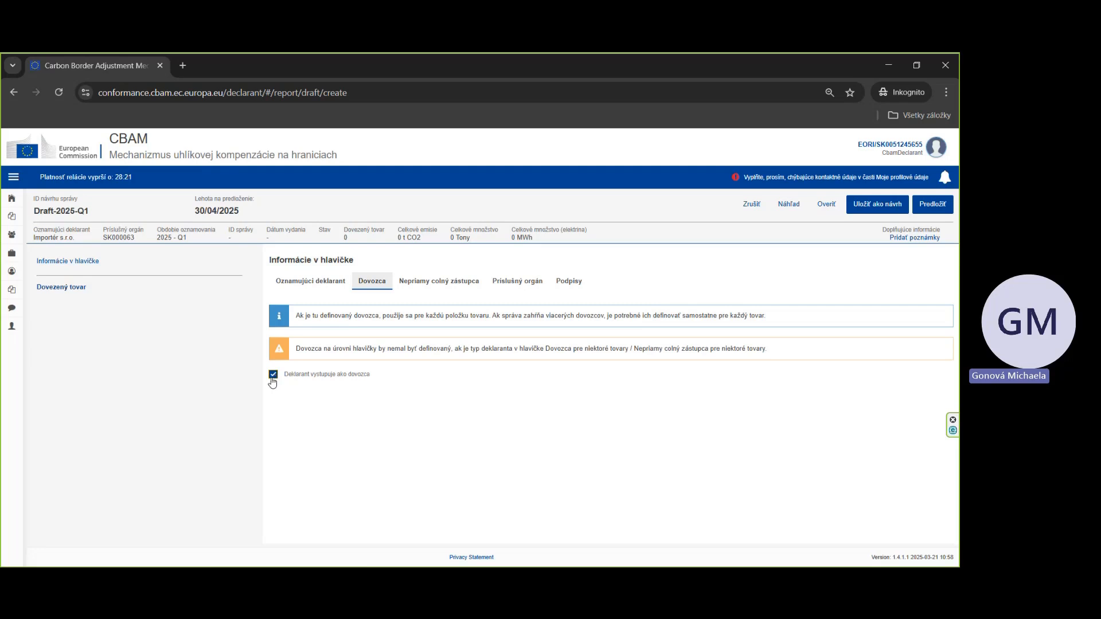
pyautogui.click(457, 287)
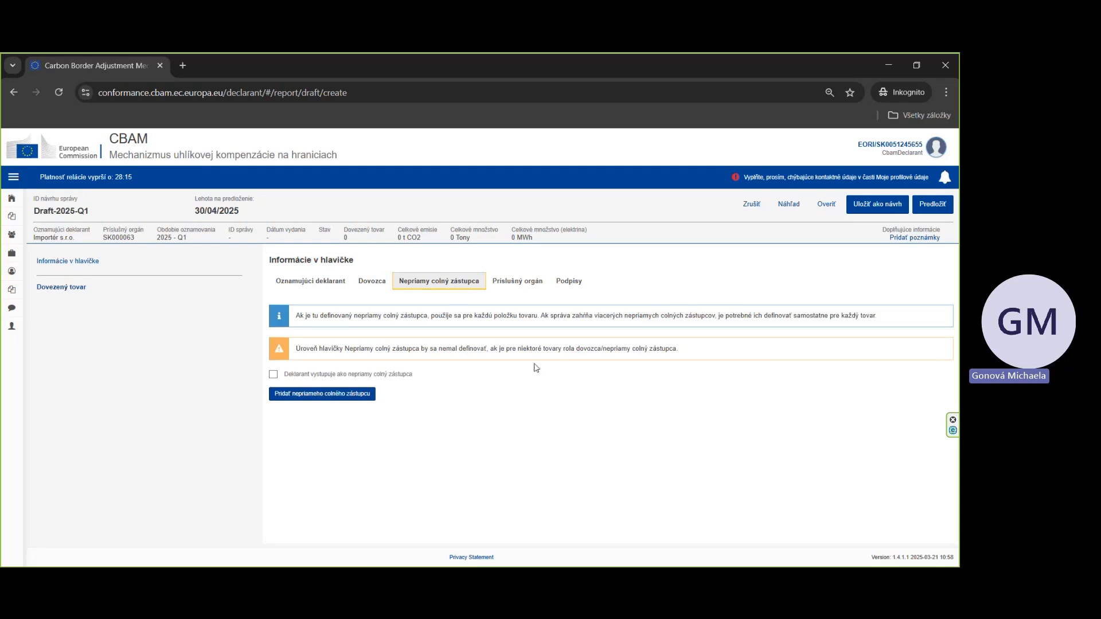
pyautogui.click(516, 285)
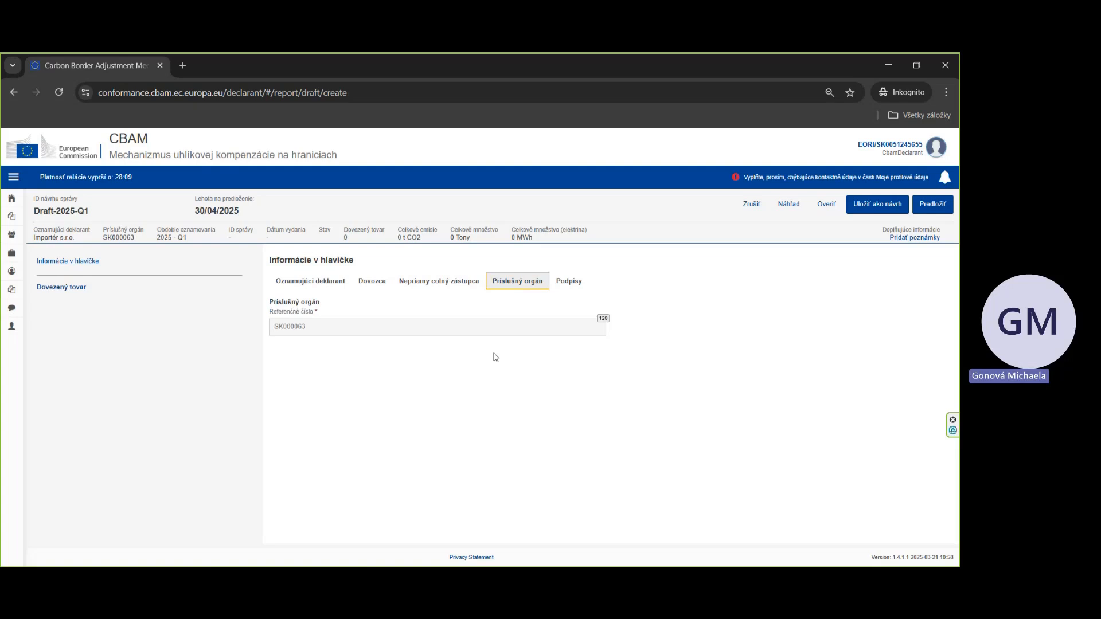
# Step: Enter Bratislava as the place of signature in the report signatures
pyautogui.click(582, 285)
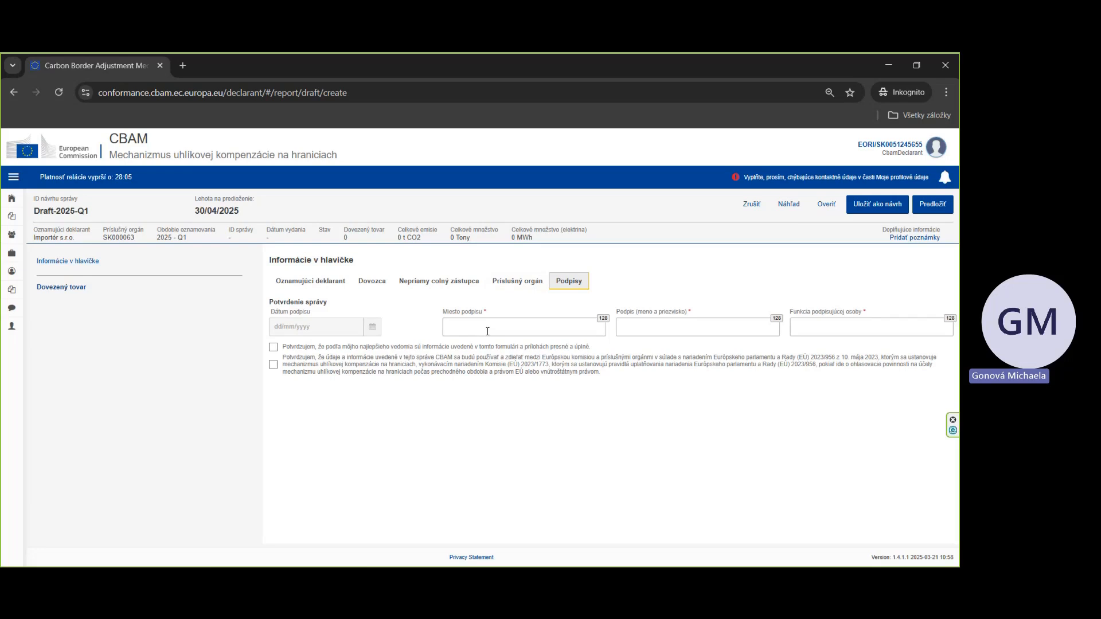
pyautogui.click(487, 331)
pyautogui.write('B')
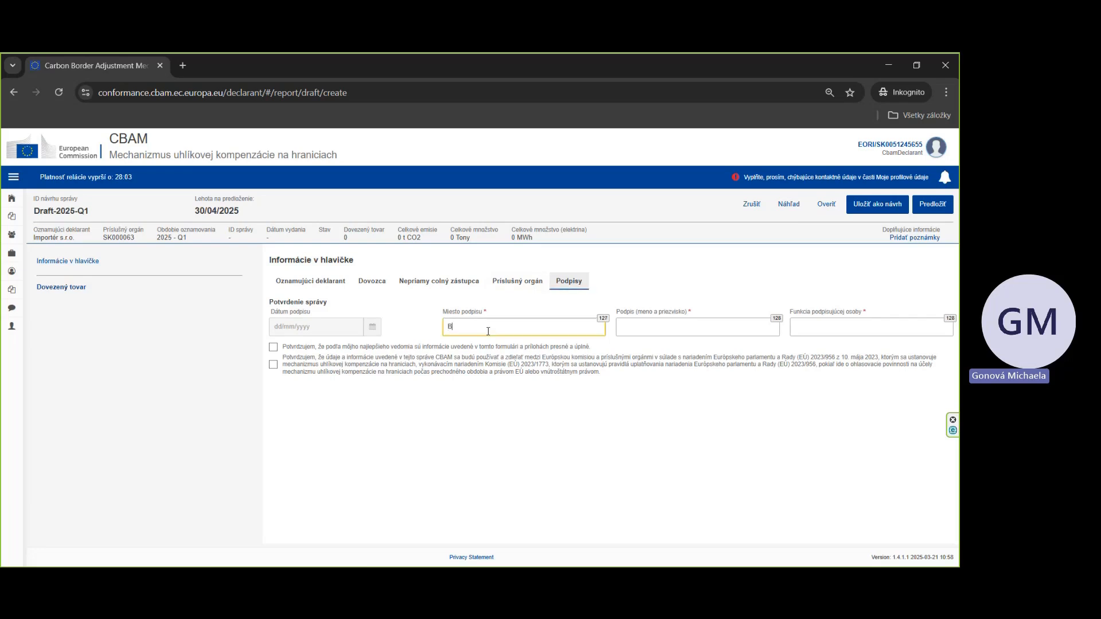
pyautogui.write('ratislava')
# Step: Enter the signatory's first and last name in the signature field
pyautogui.click(735, 331)
pyautogui.write('Ma')
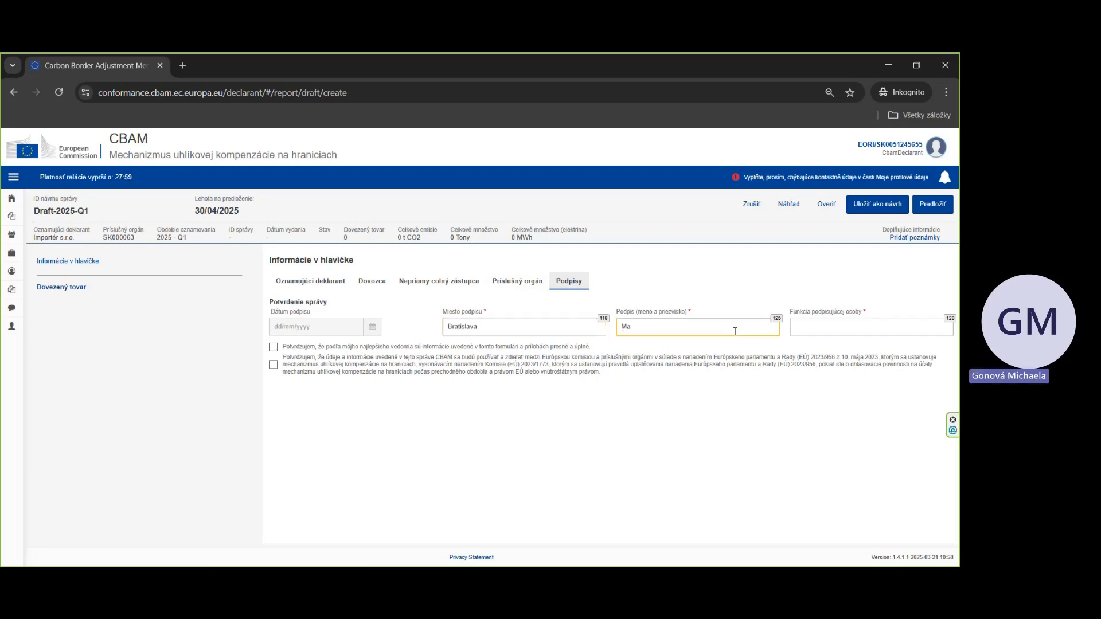
pyautogui.press('BackSpace')
pyautogui.press('BackSpace')
pyautogui.write('Jana Testovacia')
# Step: Set the signatory's function to ESG špecialista and tick both confirmation statements
pyautogui.click(810, 334)
pyautogui.write('ESG')
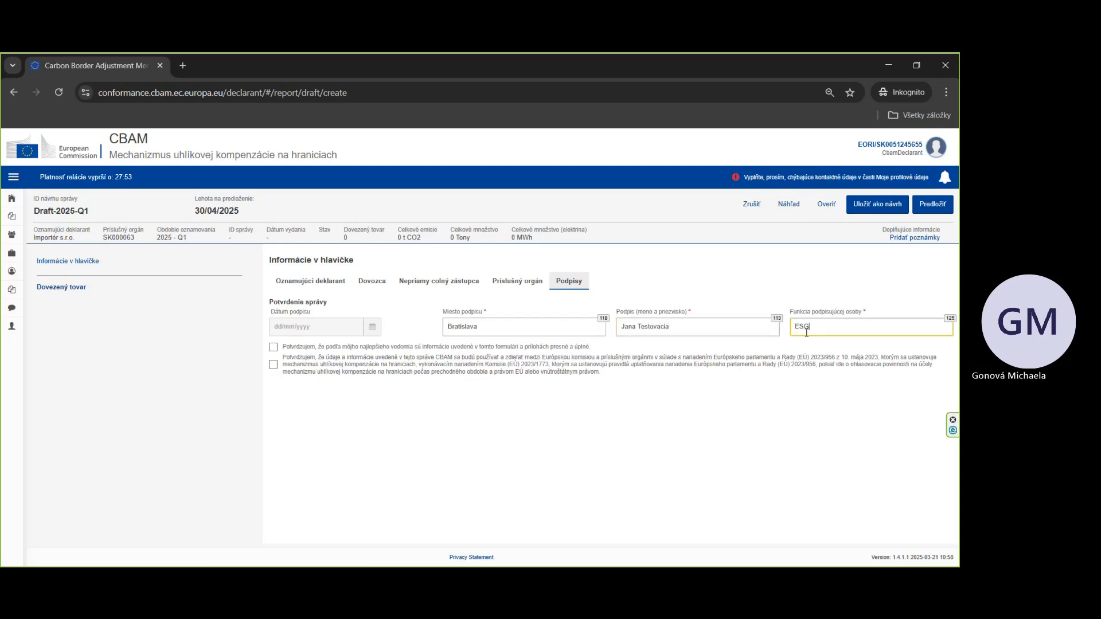
pyautogui.write(' špecialista')
pyautogui.click(272, 347)
pyautogui.click(273, 365)
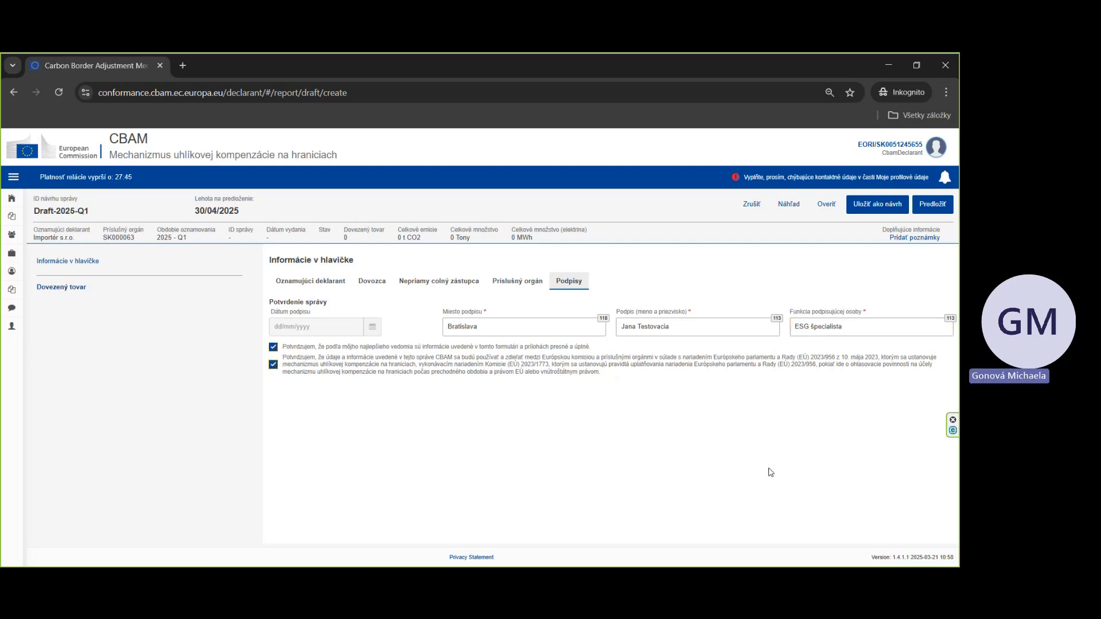
# Step: Save the report as a draft
pyautogui.click(873, 204)
pyautogui.click(568, 377)
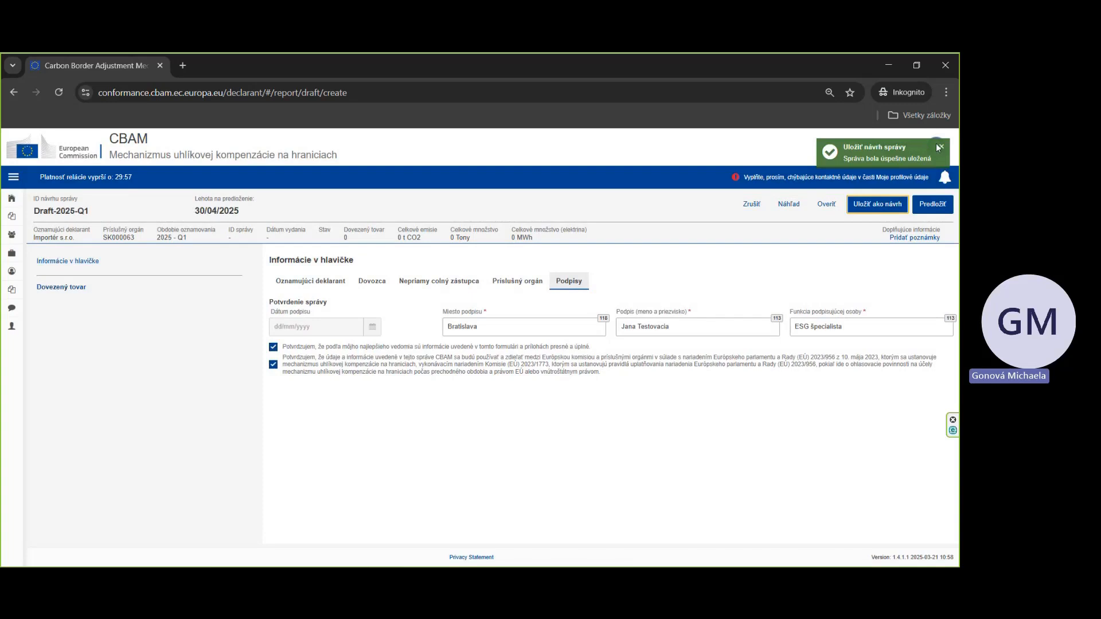
pyautogui.click(940, 148)
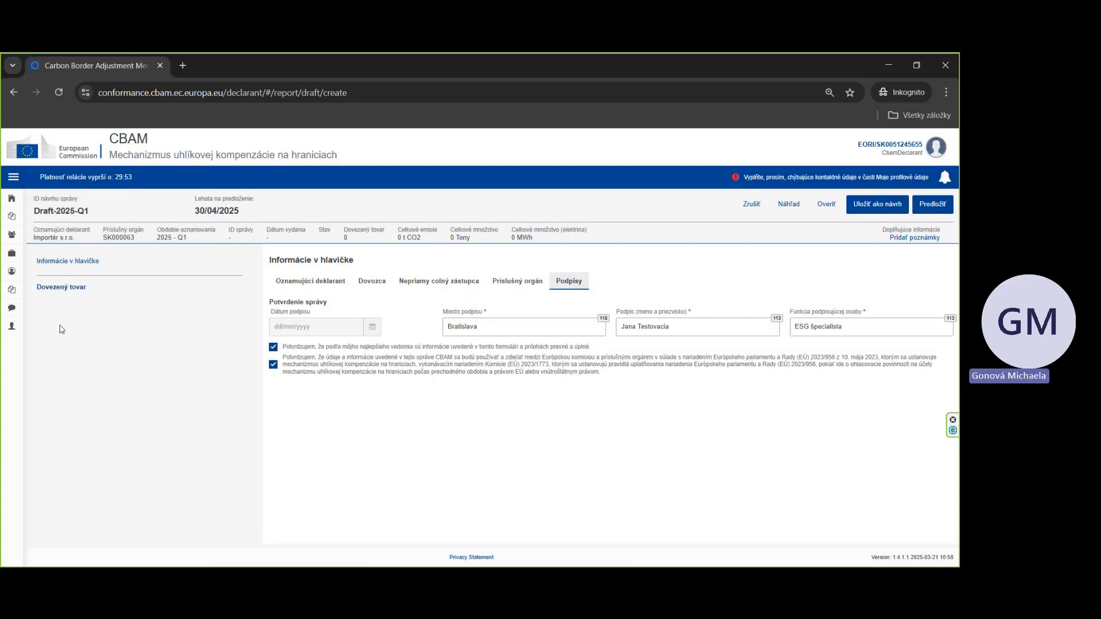
# Step: Add an imported good with HS code 252329 and CN code 00 – Other Portland cement
pyautogui.click(62, 289)
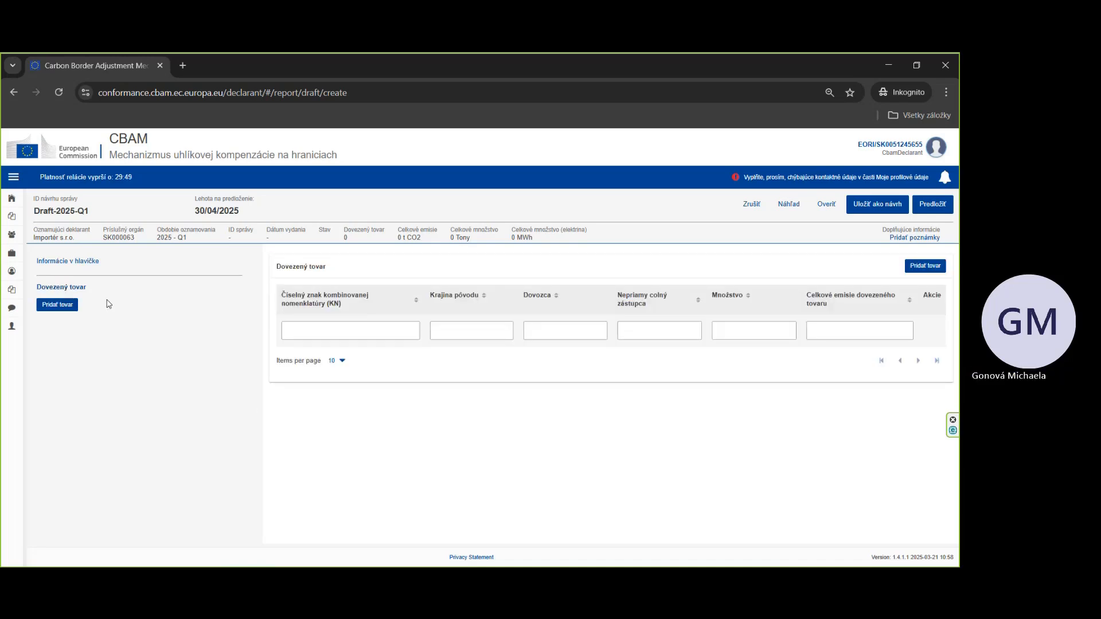
pyautogui.click(59, 305)
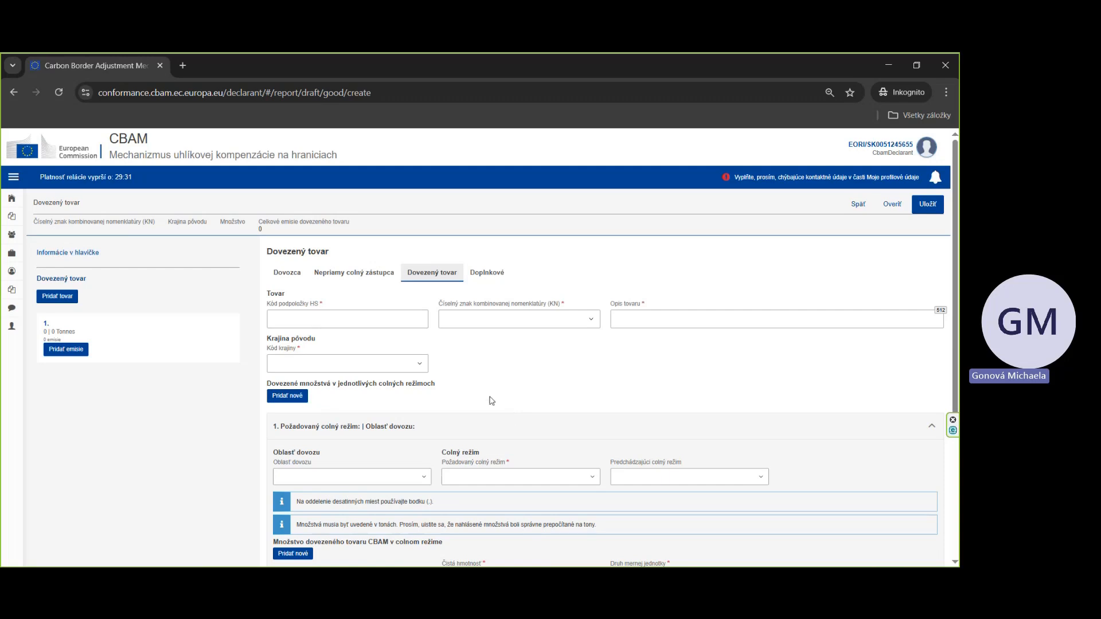
pyautogui.click(395, 324)
pyautogui.write('25')
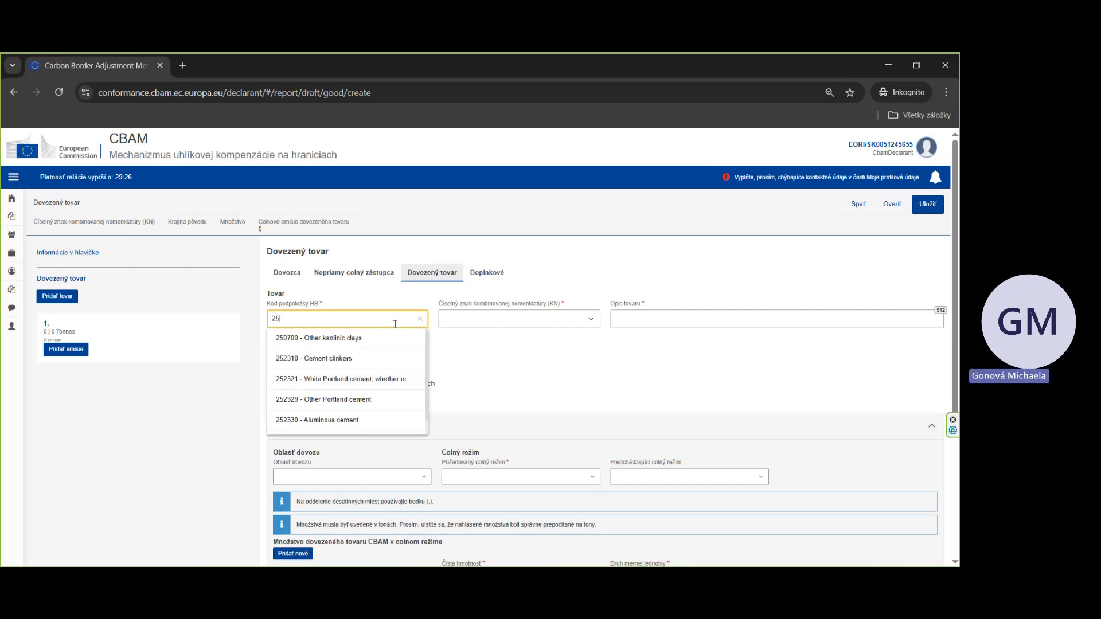
pyautogui.write('23')
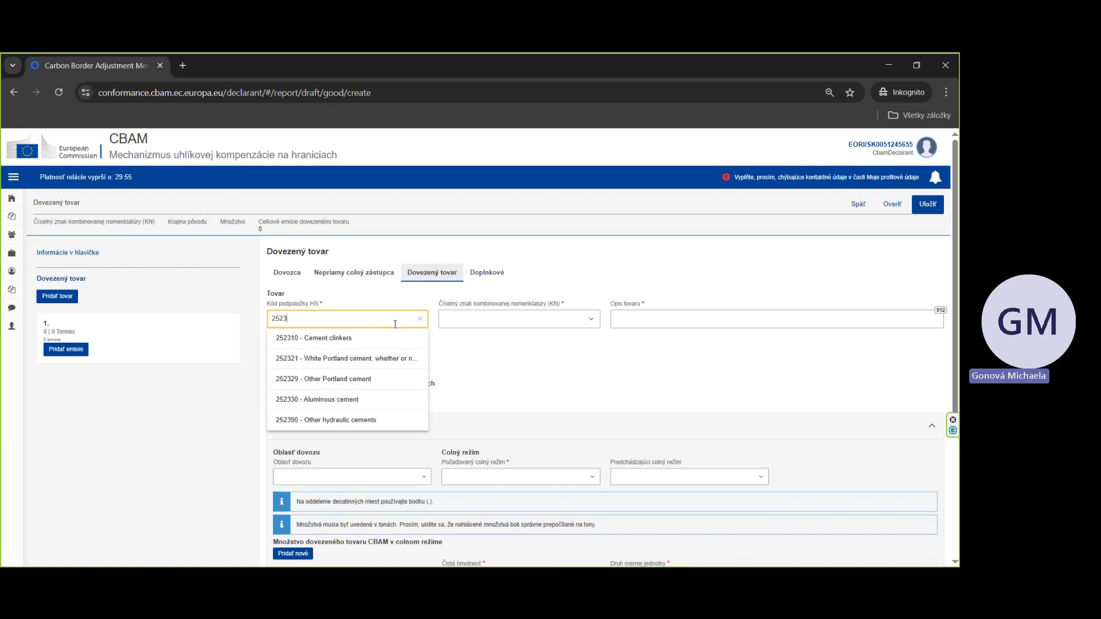
pyautogui.write('2')
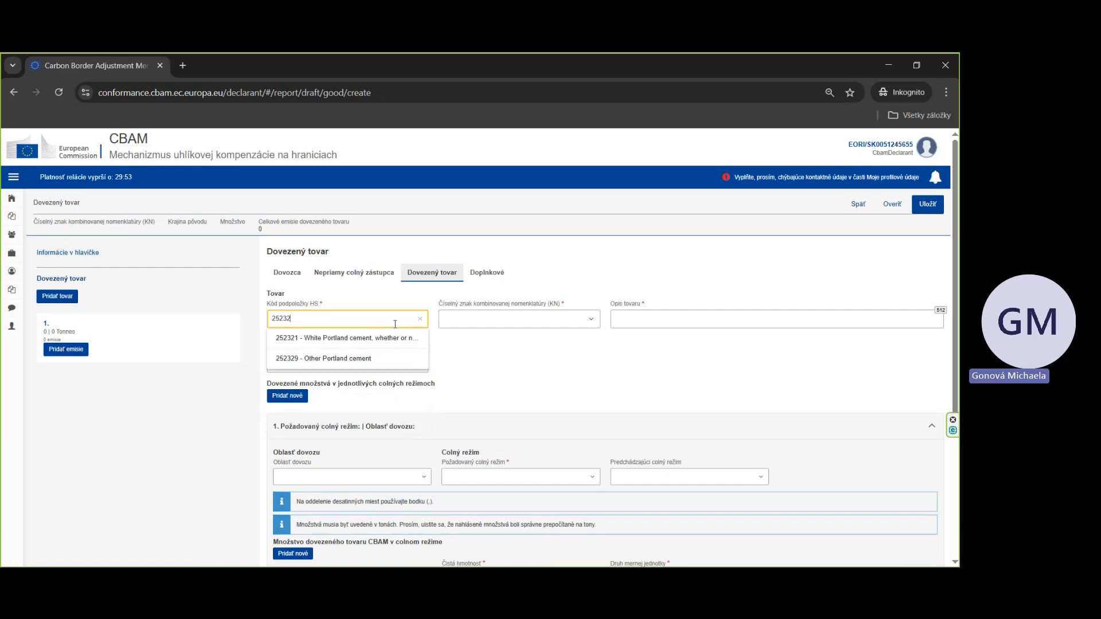
pyautogui.write('9')
pyautogui.click(394, 338)
pyautogui.click(464, 326)
pyautogui.click(477, 337)
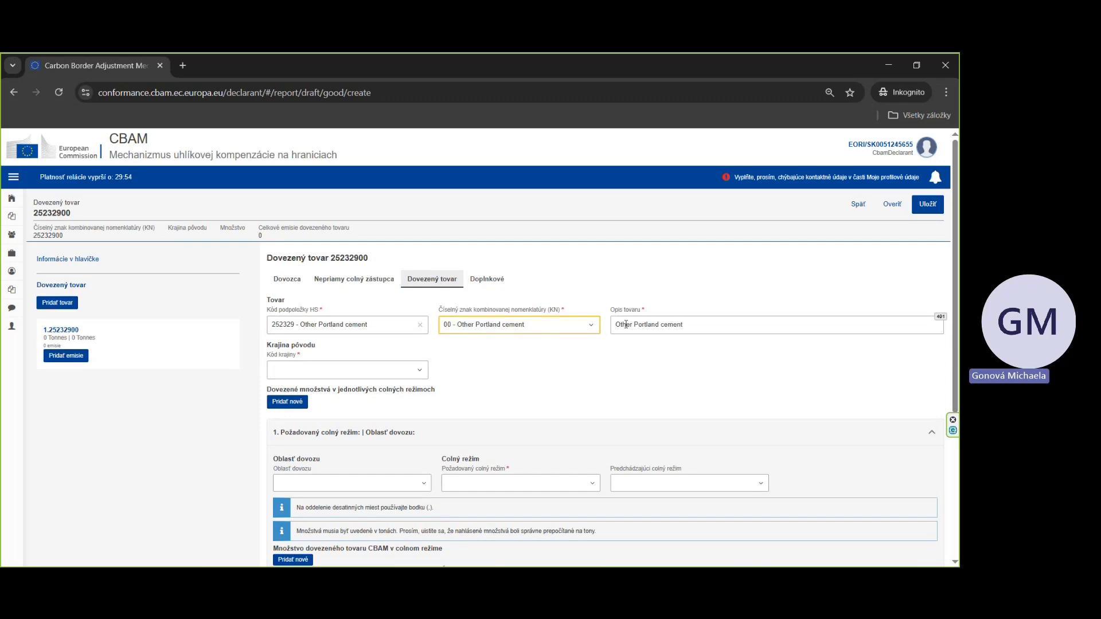
# Step: Set the imported good's country of origin to TR – Turecko
pyautogui.click(379, 377)
pyautogui.write('tr')
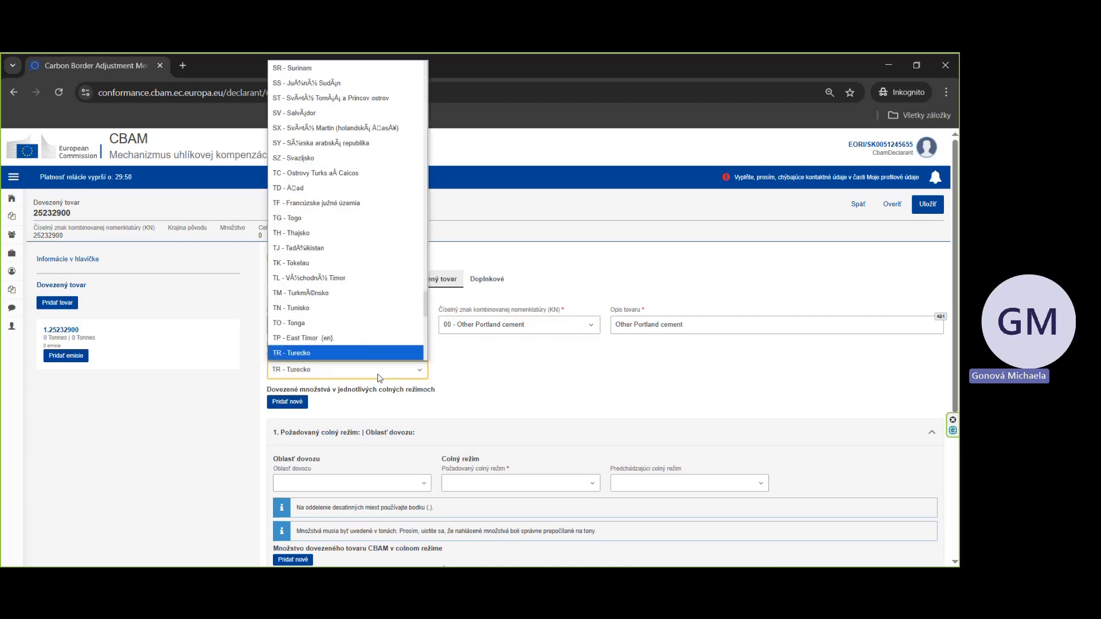
pyautogui.scroll(-1, 364, 354)
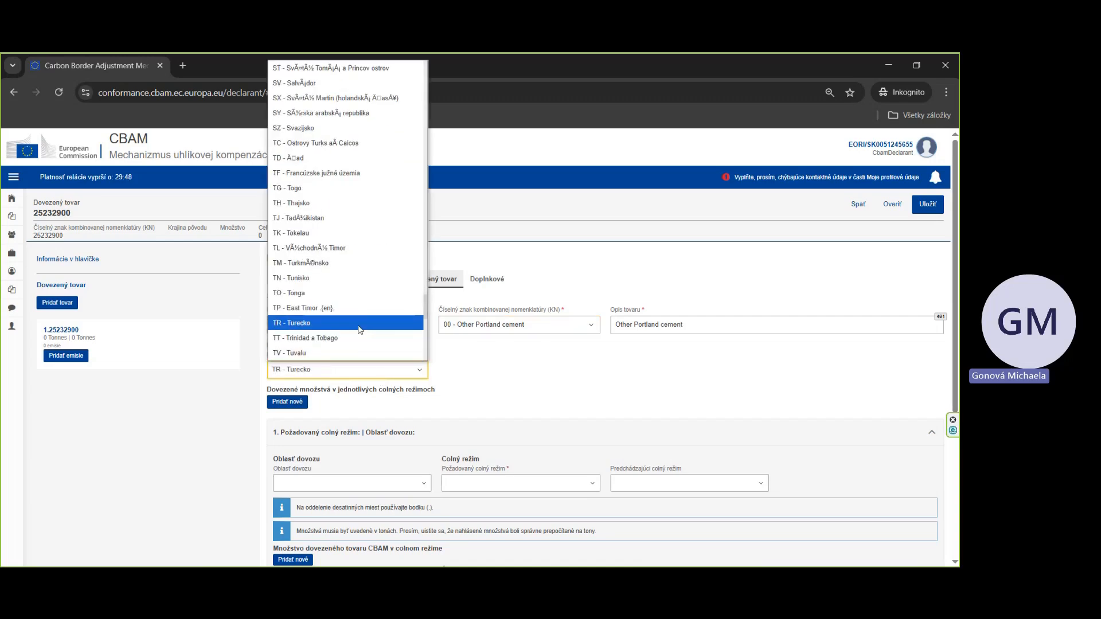
pyautogui.click(364, 323)
# Step: Set the requested customs procedure to 40 – Simultaneous release for free circulation and enter a net mass of 1000
pyautogui.scroll(-1, 370, 371)
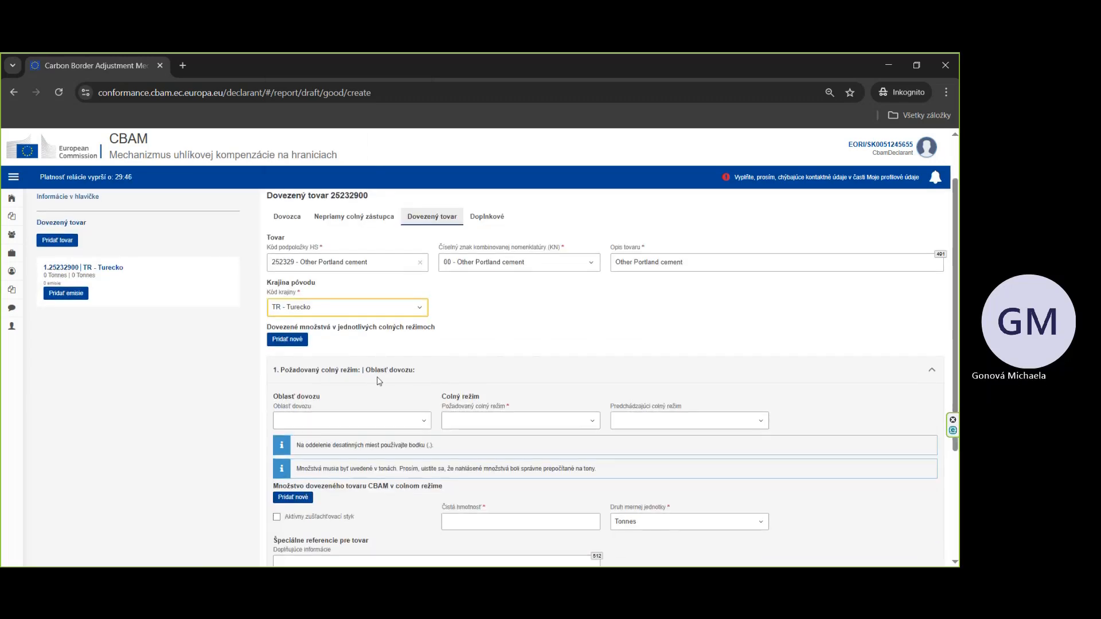
pyautogui.click(518, 427)
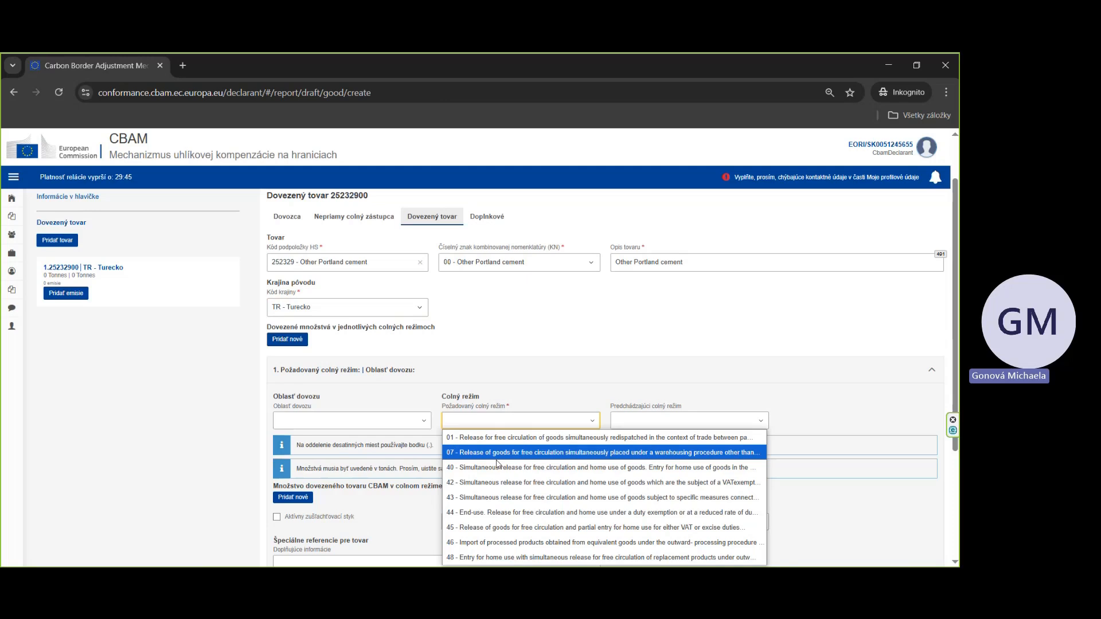
pyautogui.click(550, 468)
pyautogui.scroll(-1, 577, 454)
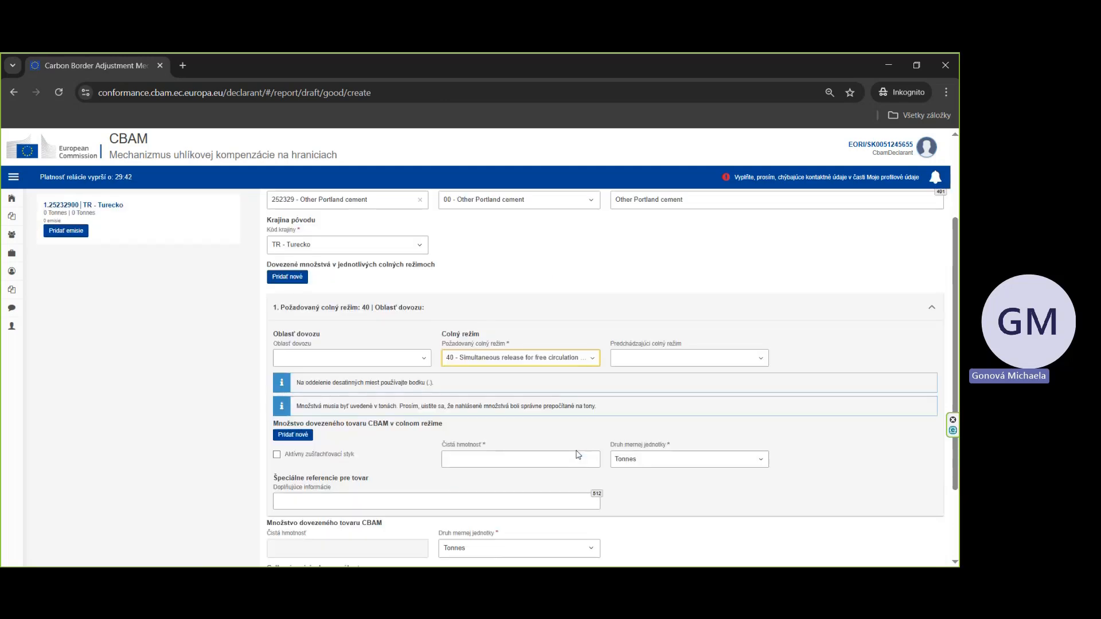
pyautogui.click(539, 462)
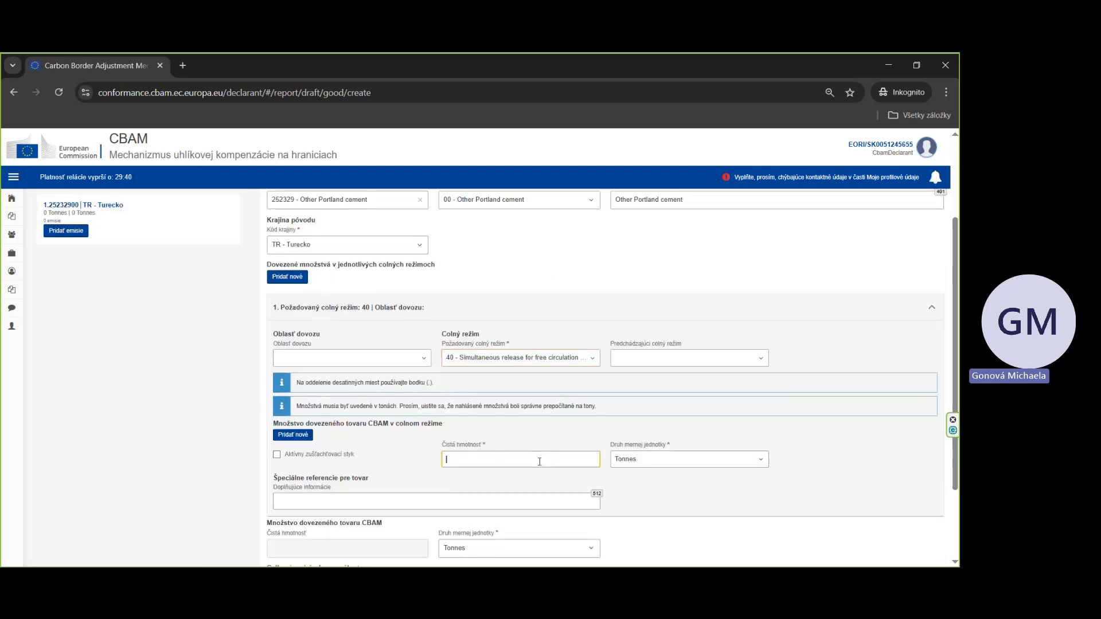
pyautogui.write('1000')
# Step: Validate the imported good and close the validation results
pyautogui.scroll(3, 572, 489)
pyautogui.scroll(-3, 523, 483)
pyautogui.scroll(3, 527, 484)
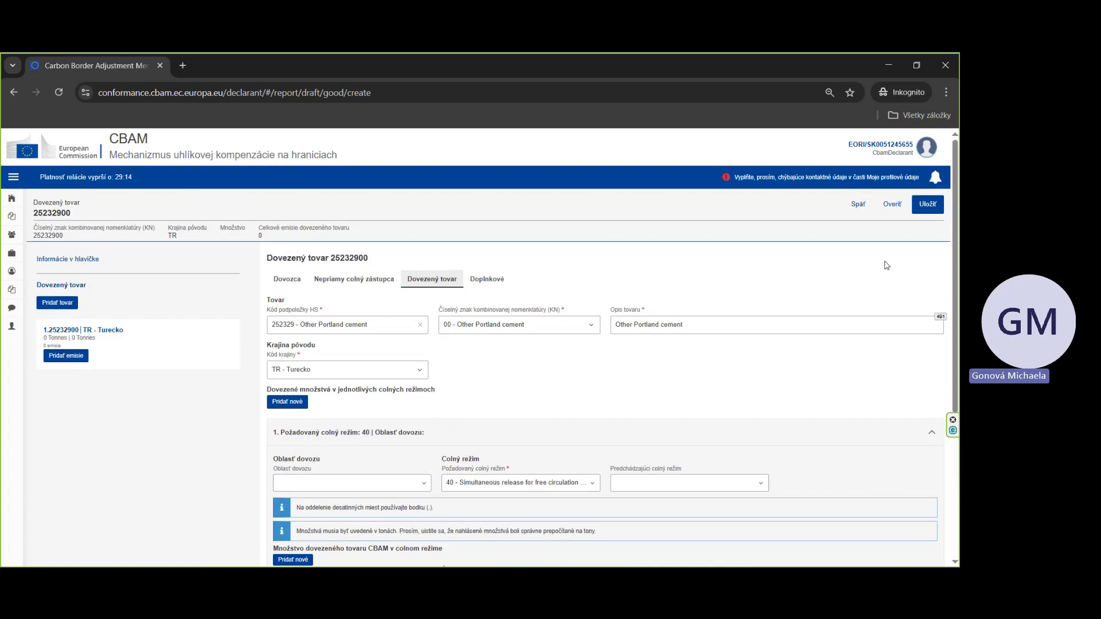
pyautogui.click(891, 206)
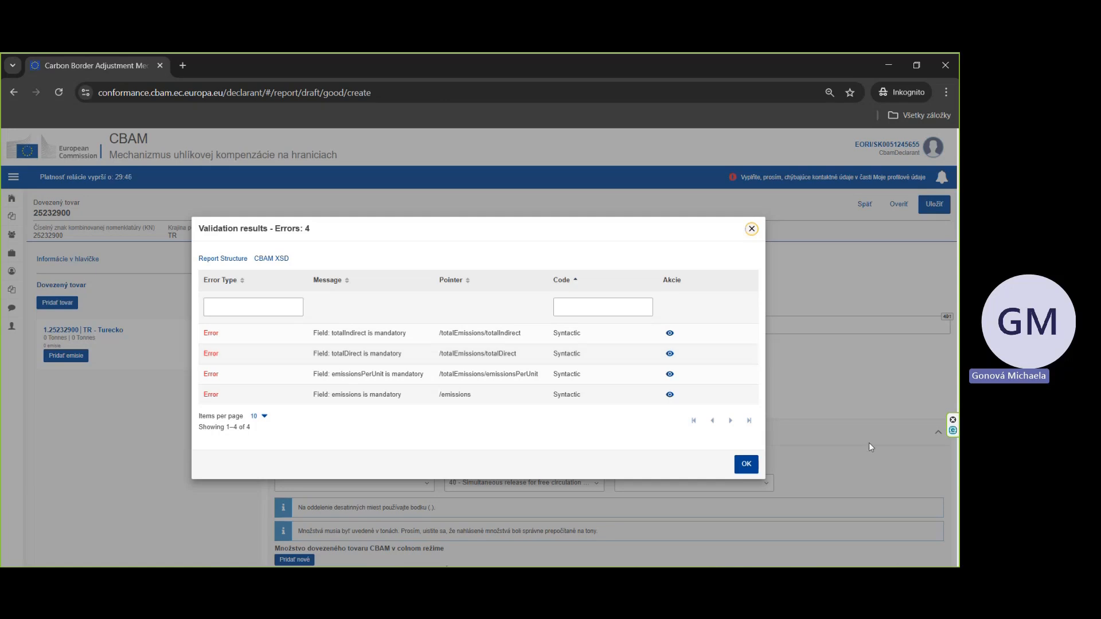
pyautogui.click(745, 464)
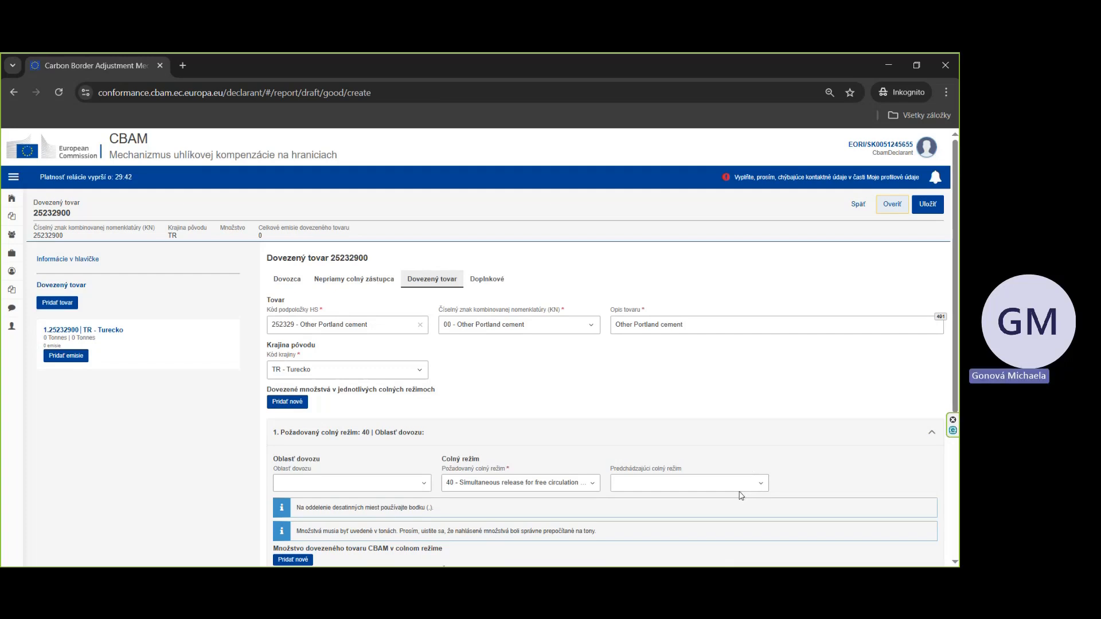
# Step: Save the imported good, reopen it and add a new emissions entry
pyautogui.click(924, 205)
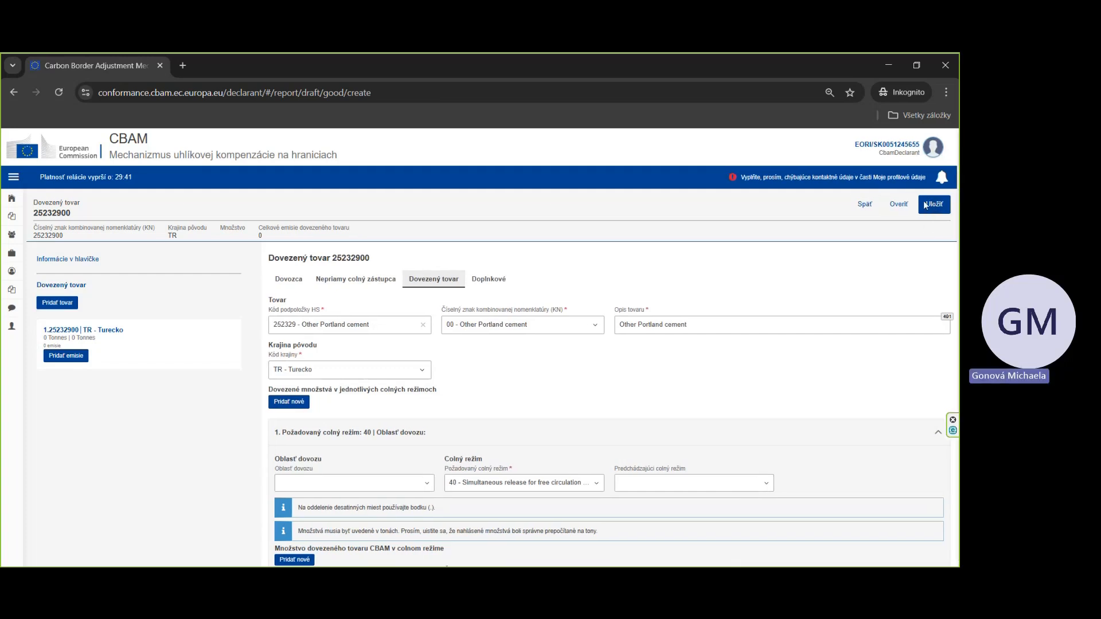
pyautogui.click(569, 378)
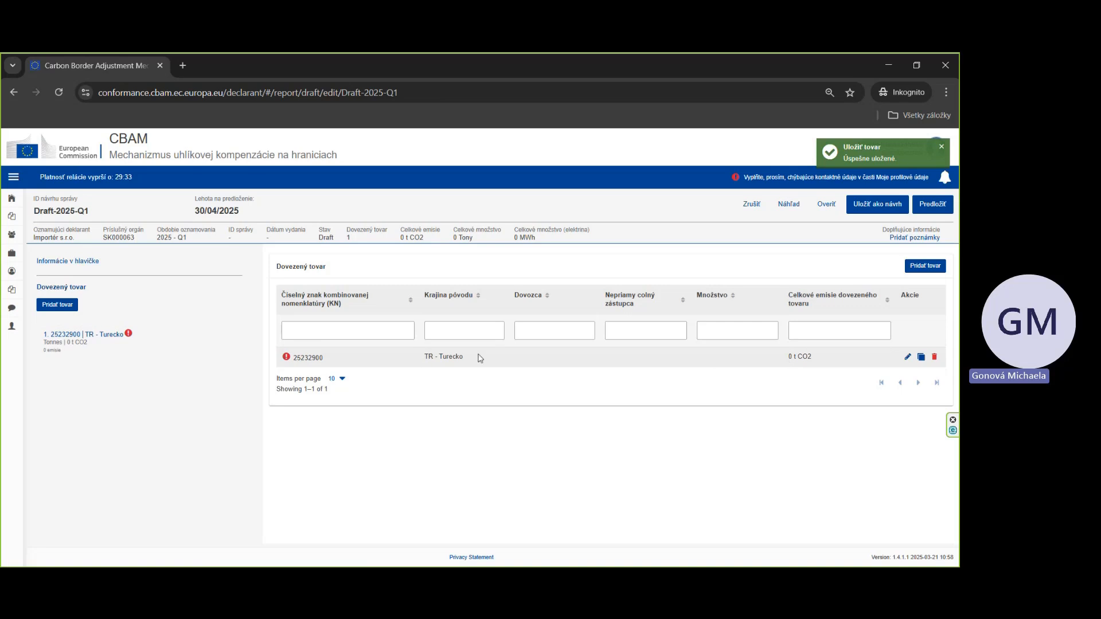
pyautogui.click(907, 357)
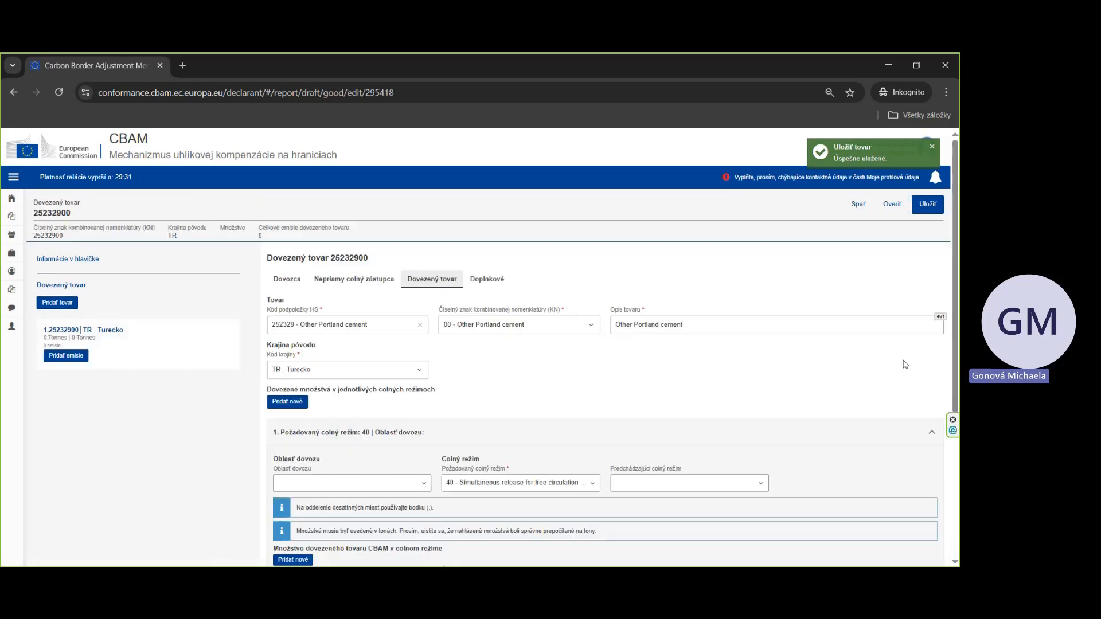
pyautogui.click(63, 358)
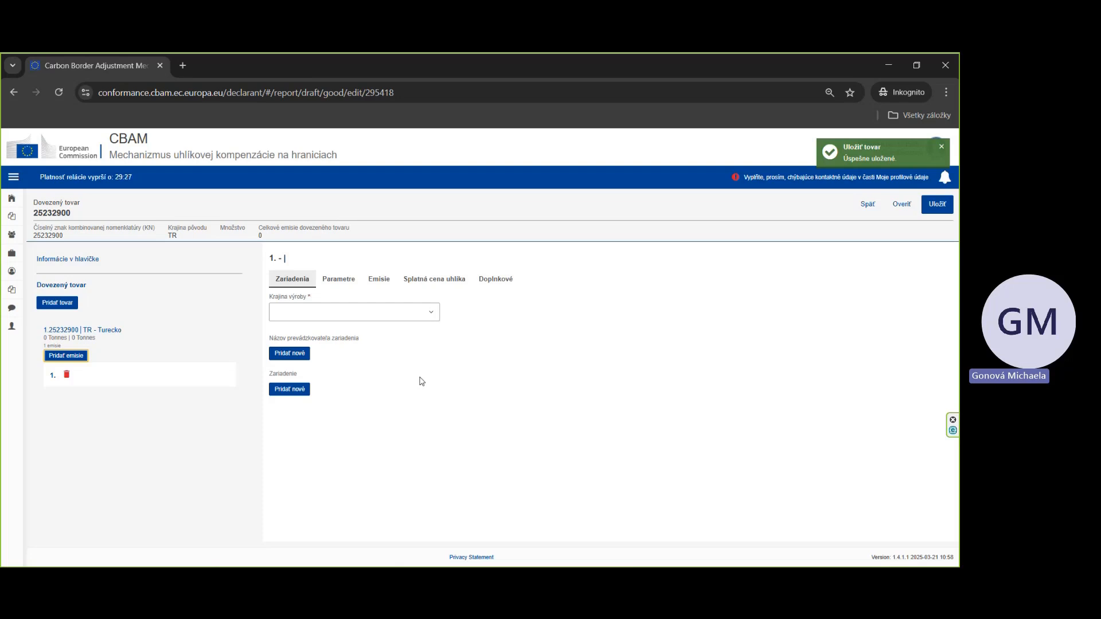
# Step: Check the installation details in the Excel communication template and set the country of production to TR – Turecko
pyautogui.hotkey('alt', 'Tab')
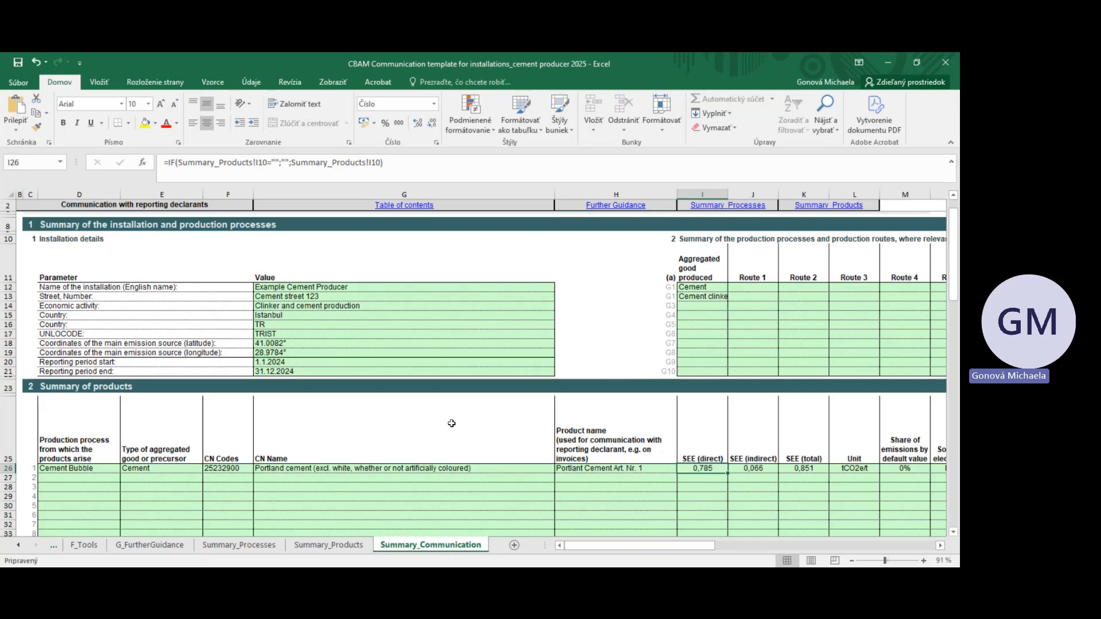
pyautogui.click(877, 67)
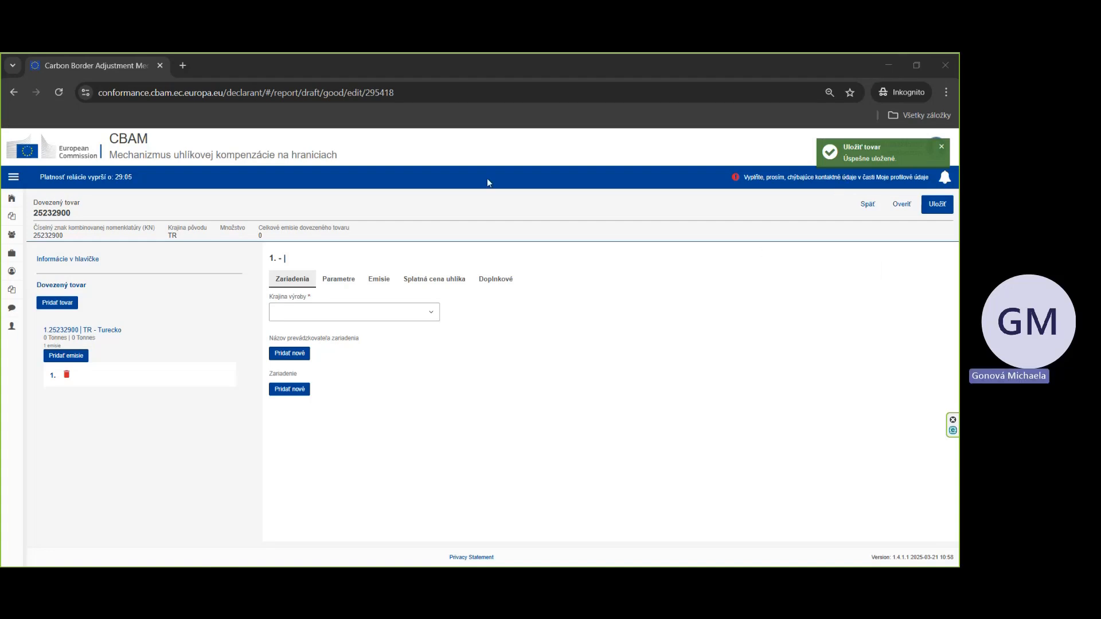
pyautogui.click(324, 314)
pyautogui.write('tr')
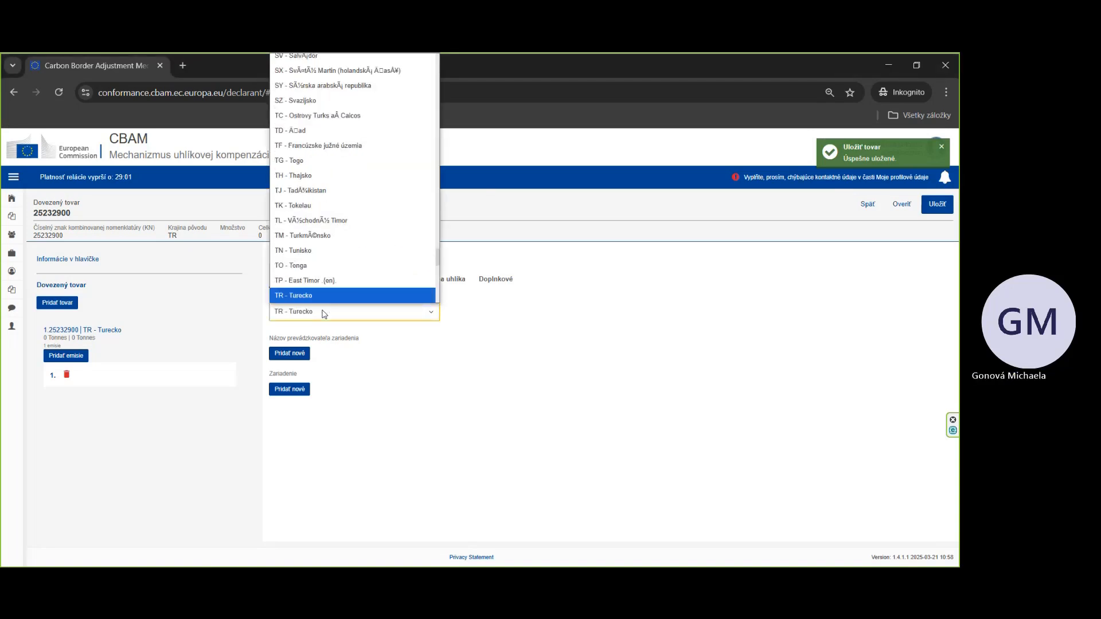
pyautogui.click(316, 299)
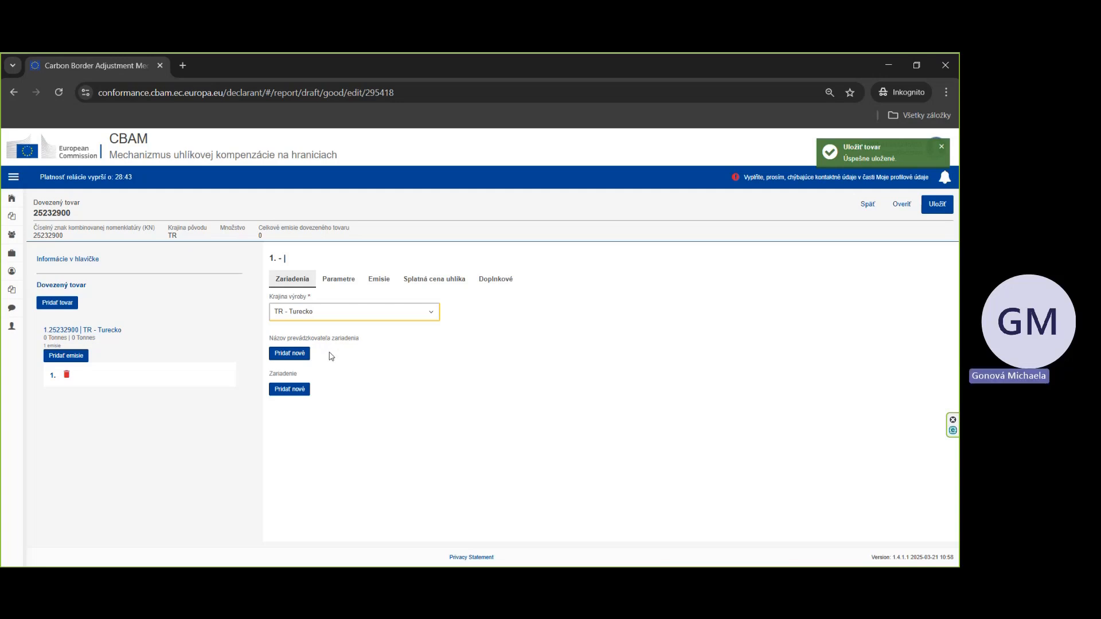
# Step: Add an installation operator entry and open both operator register searches without selecting anything
pyautogui.click(307, 354)
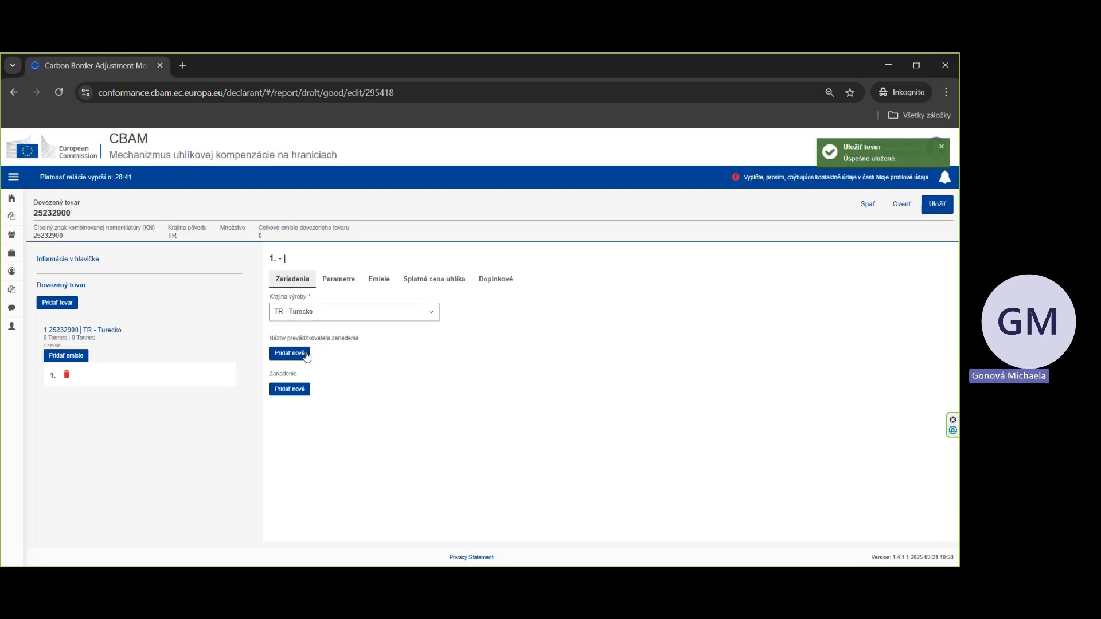
pyautogui.scroll(-1, 503, 368)
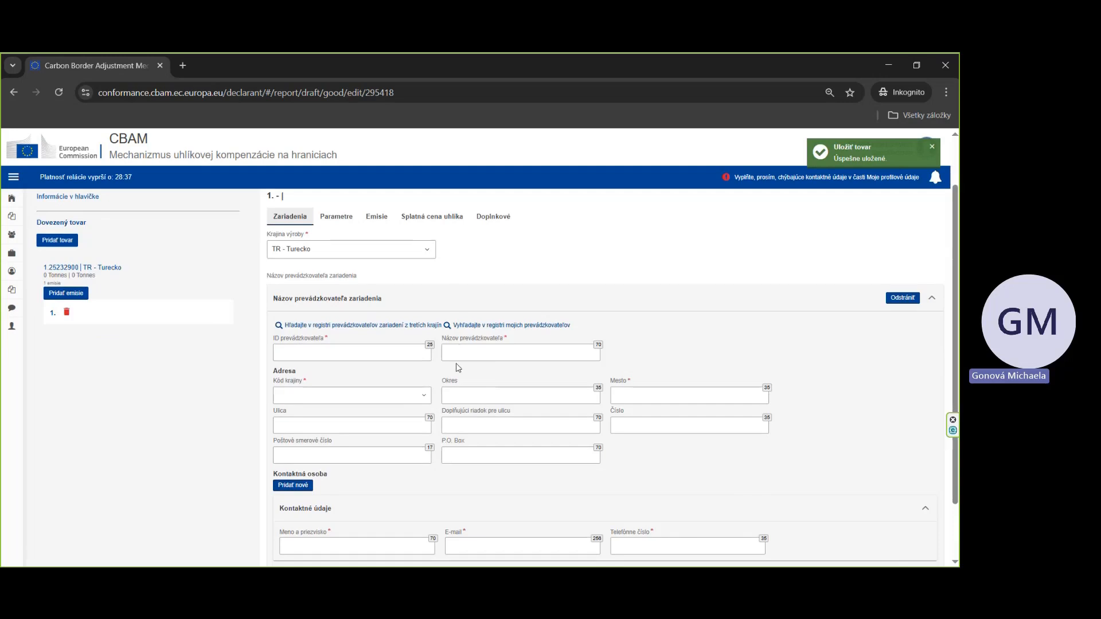
pyautogui.click(530, 326)
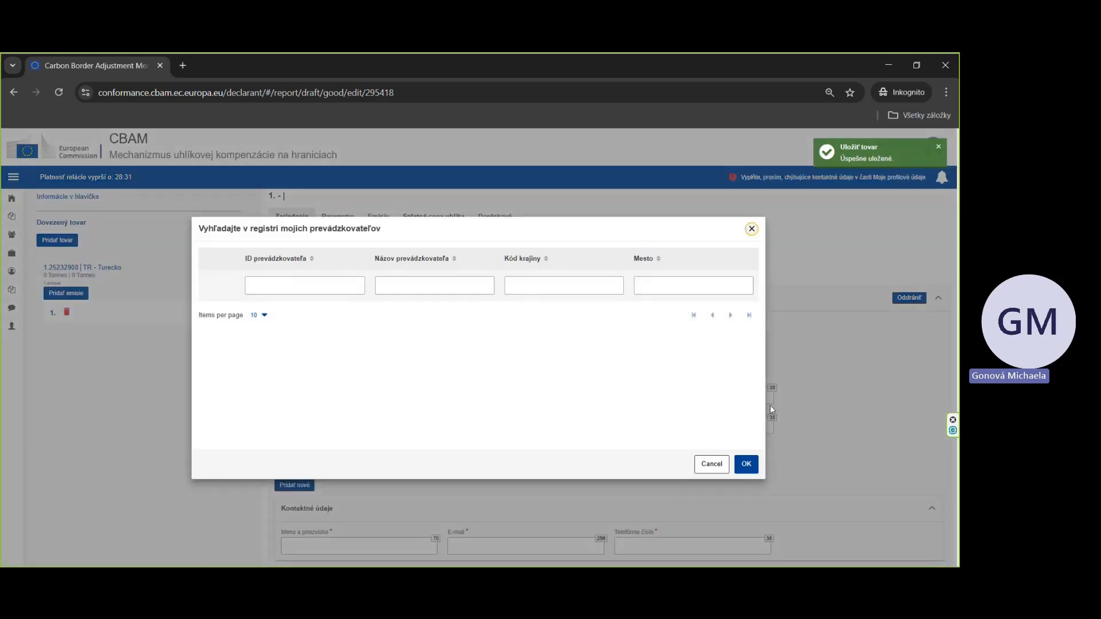
pyautogui.click(751, 229)
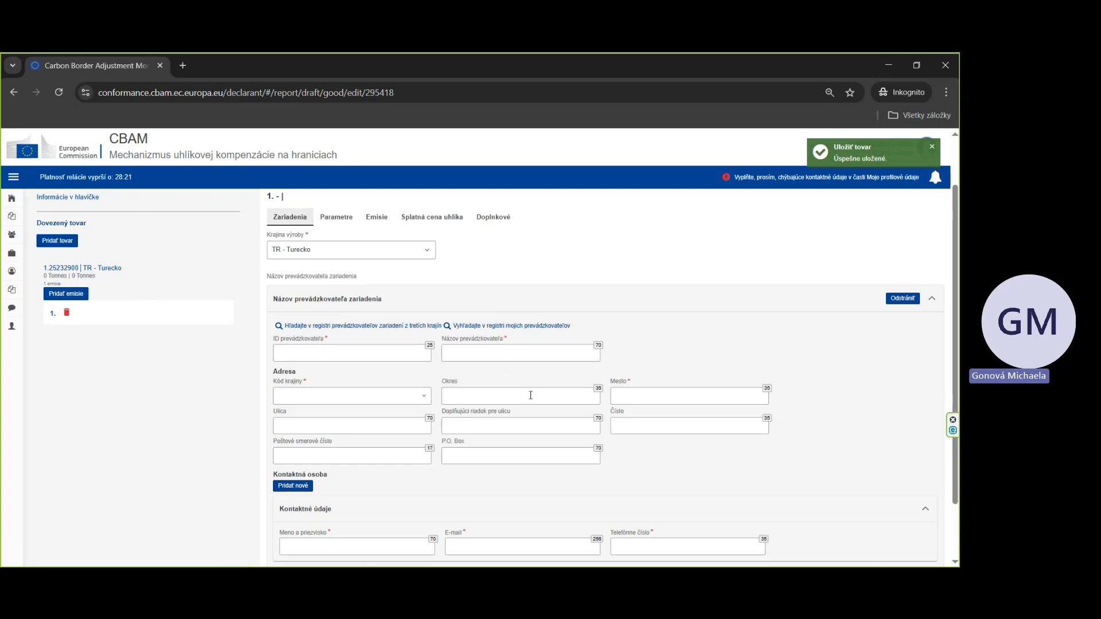
pyautogui.click(383, 332)
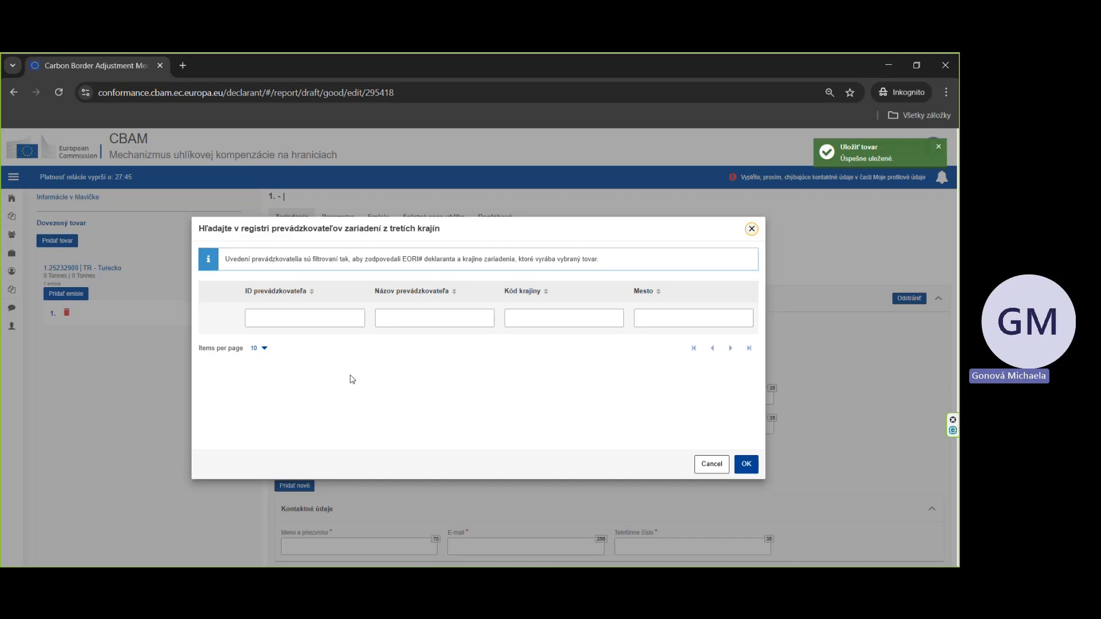
pyautogui.click(746, 464)
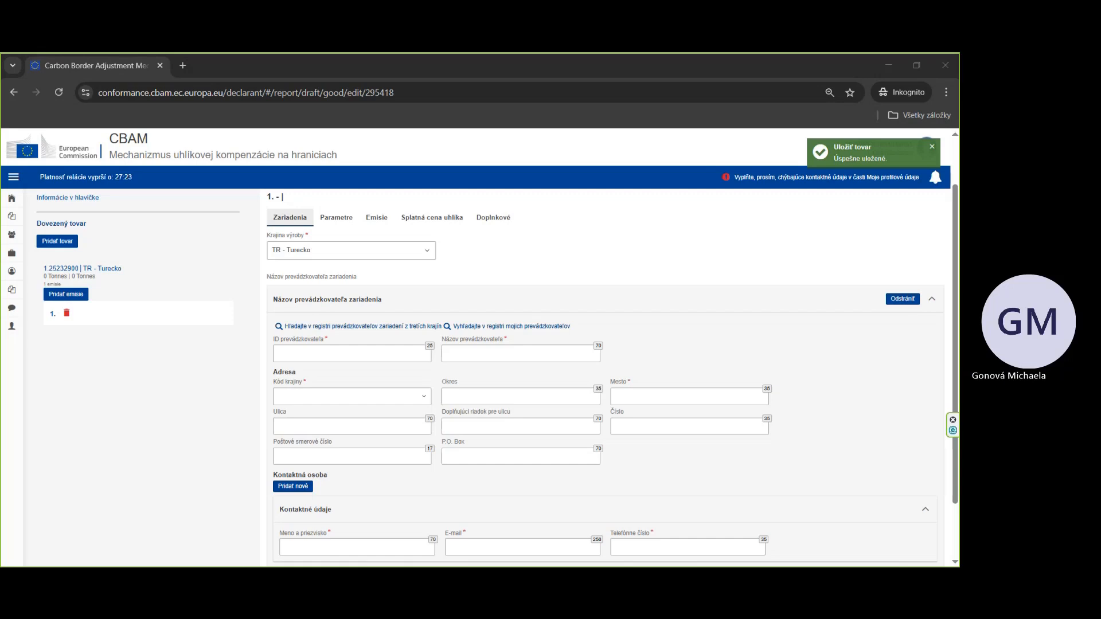
# Step: Paste the operator ID TRO123456789 and the operator name Example Cement Producer
pyautogui.click(403, 352)
pyautogui.write('TRO123456789')
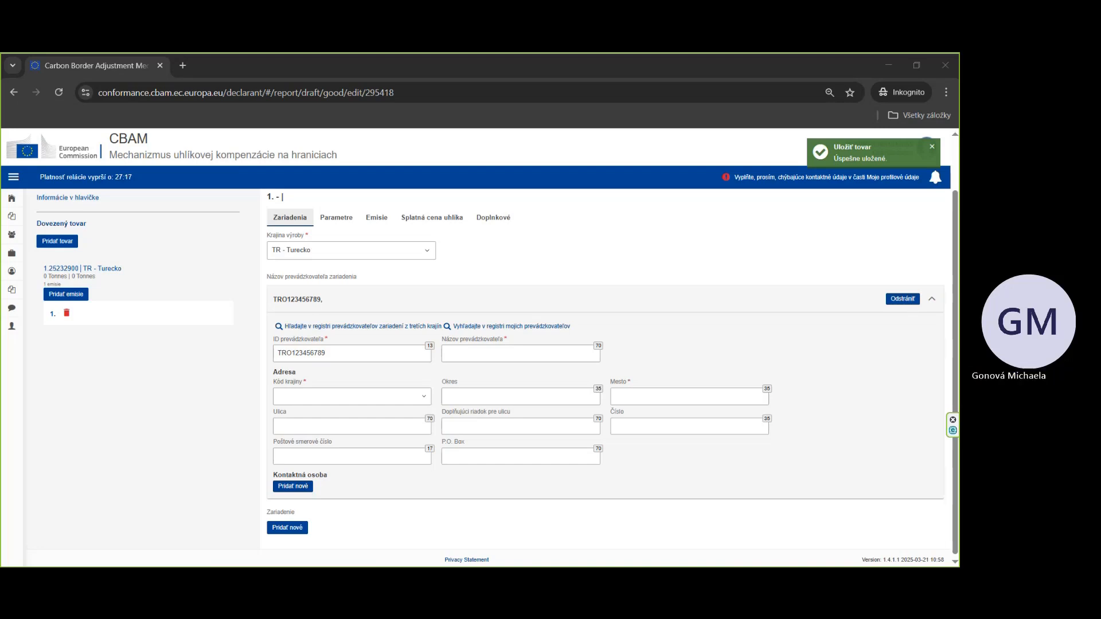
pyautogui.click(486, 353)
pyautogui.write('Example Cement Producer')
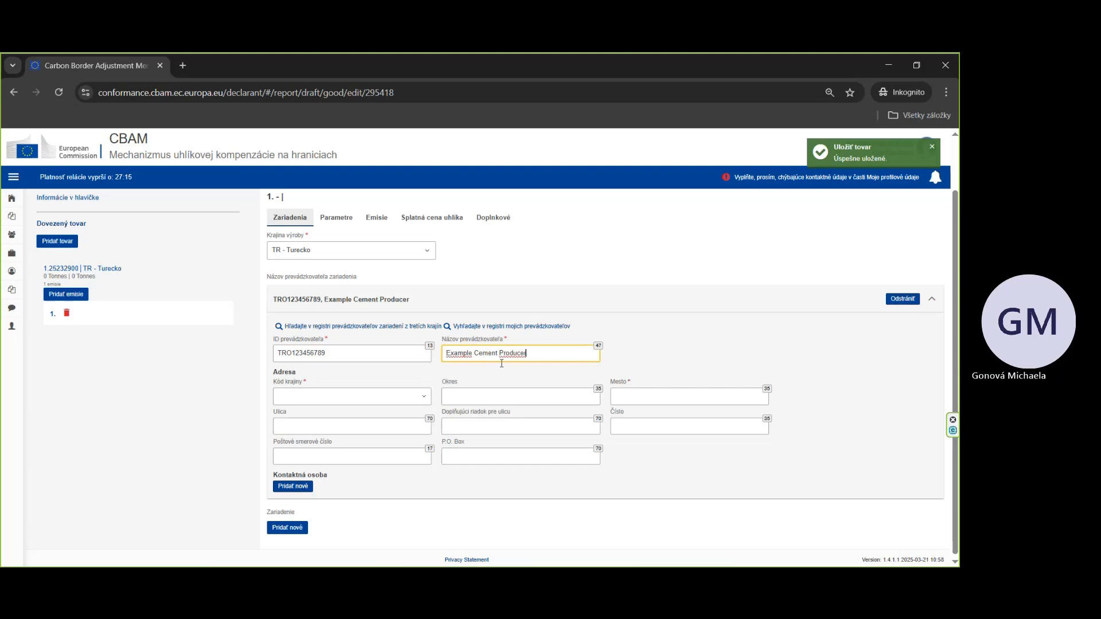
# Step: Set the operator's country code to TR – Turecko and the city to Istanbul
pyautogui.click(338, 402)
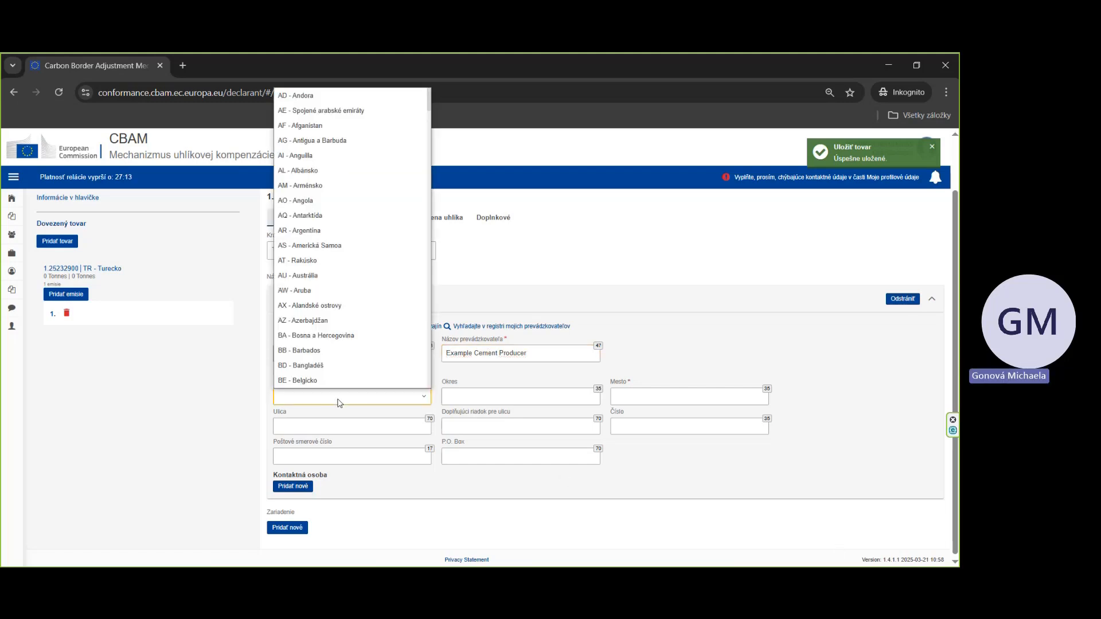
pyautogui.write('tr')
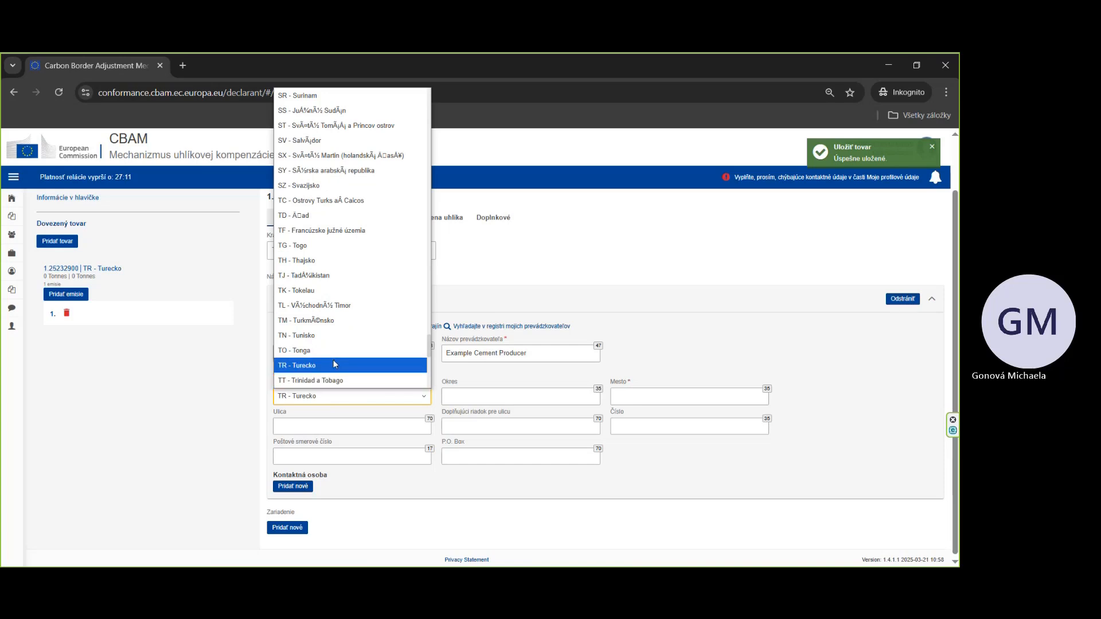
pyautogui.click(334, 365)
pyautogui.click(632, 401)
pyautogui.write('Istanbul')
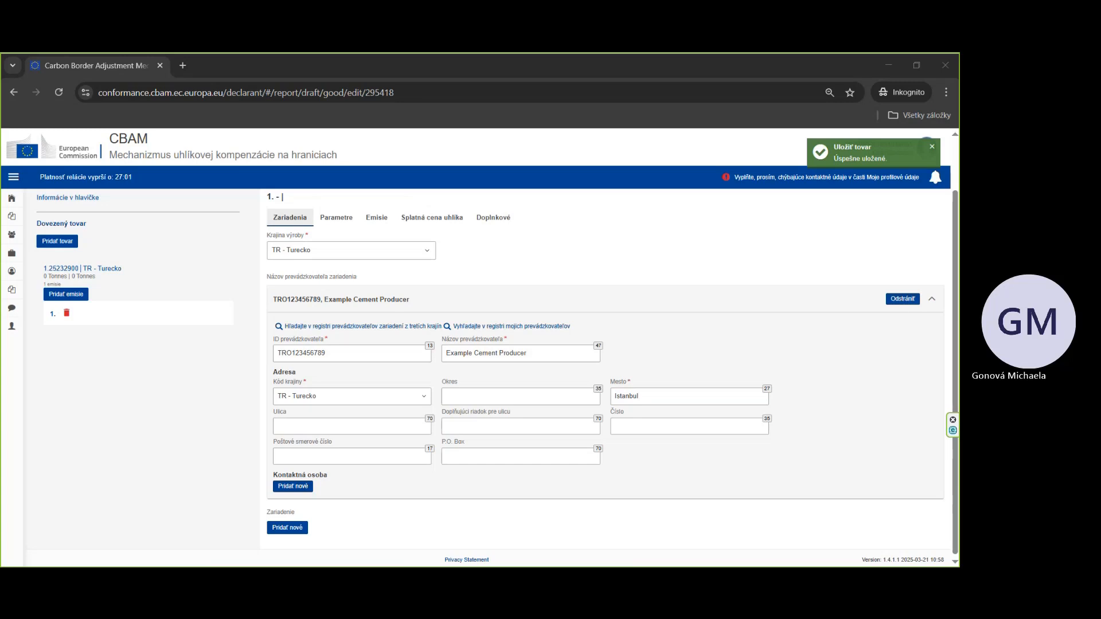
# Step: Fill in the operator's street, house number and postal code
pyautogui.click(356, 422)
pyautogui.write('Cement street')
pyautogui.click(682, 425)
pyautogui.write('123')
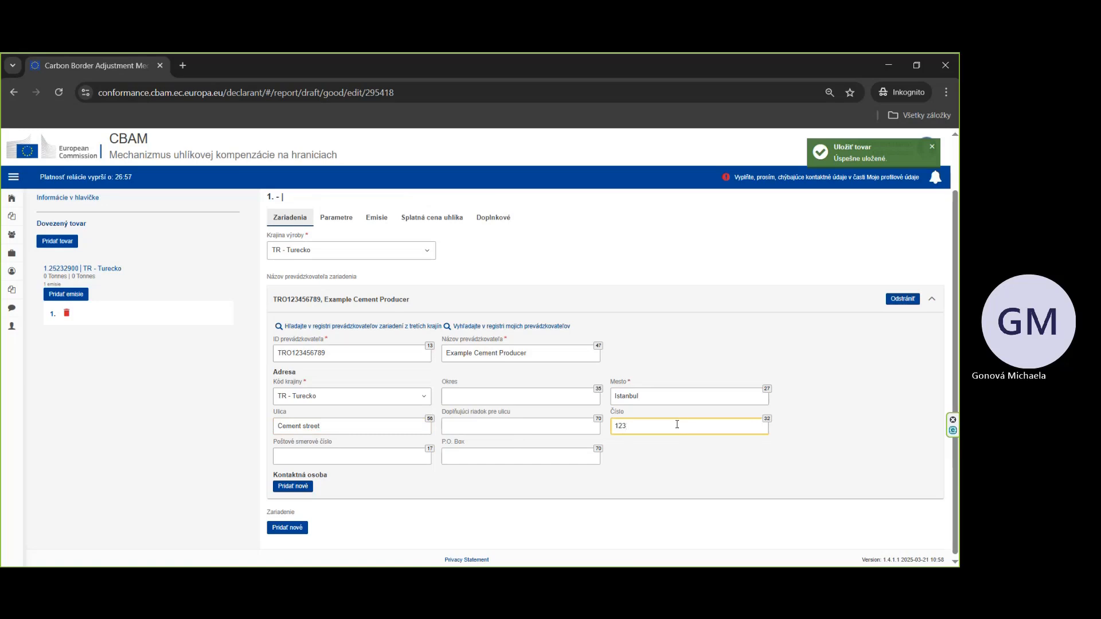
pyautogui.click(370, 450)
pyautogui.write('123456')
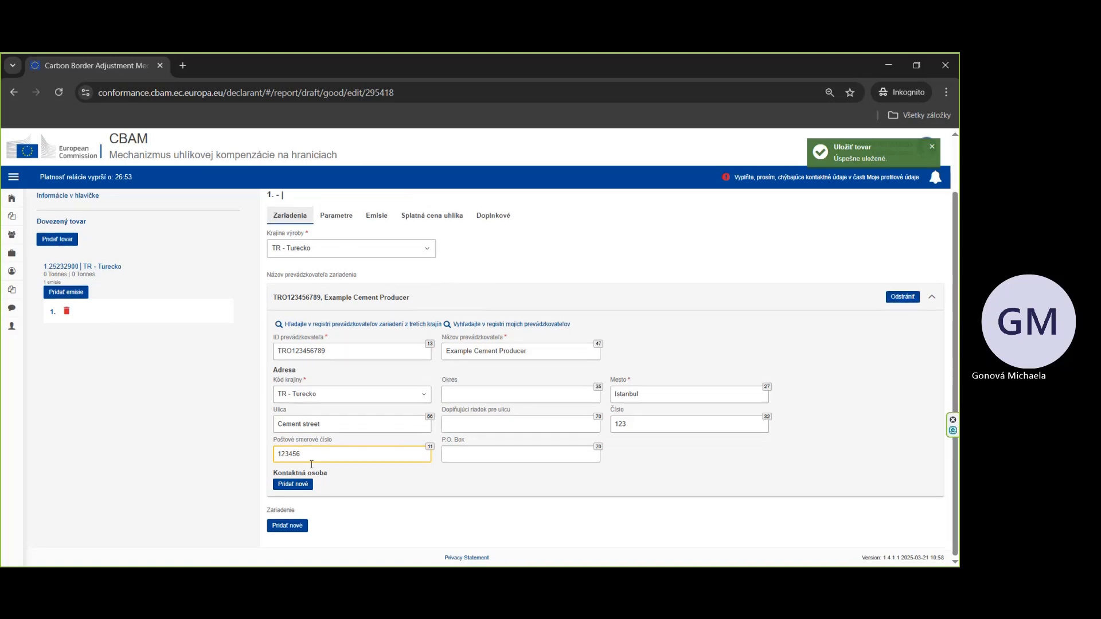
# Step: Add a contact person and fill in the contact's full name, e-mail address and phone number
pyautogui.click(293, 486)
pyautogui.scroll(-2, 371, 504)
pyautogui.click(366, 477)
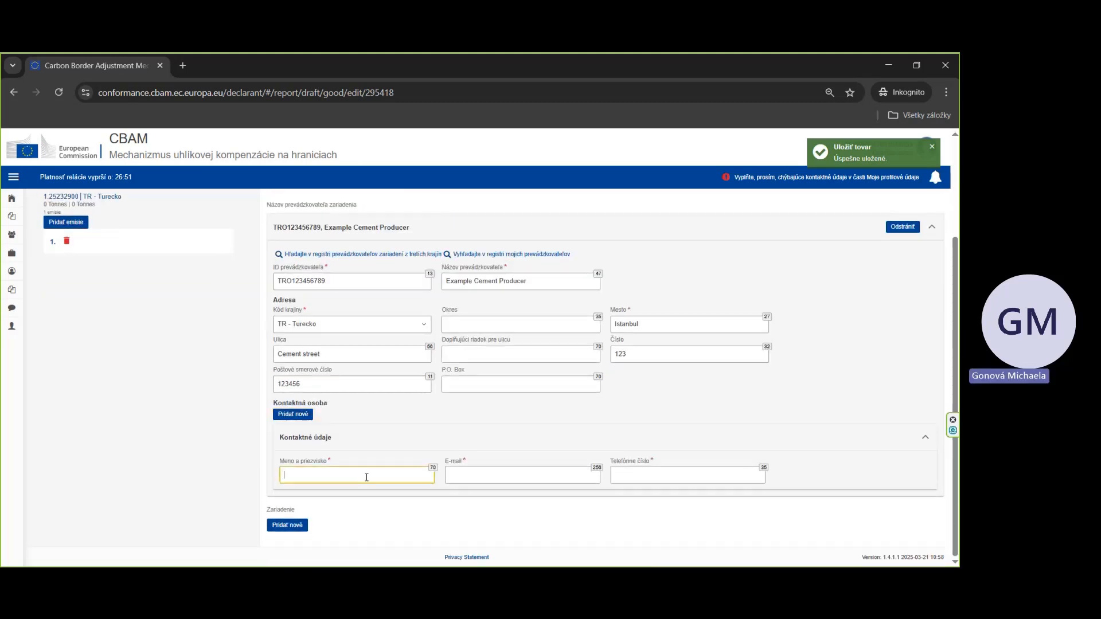
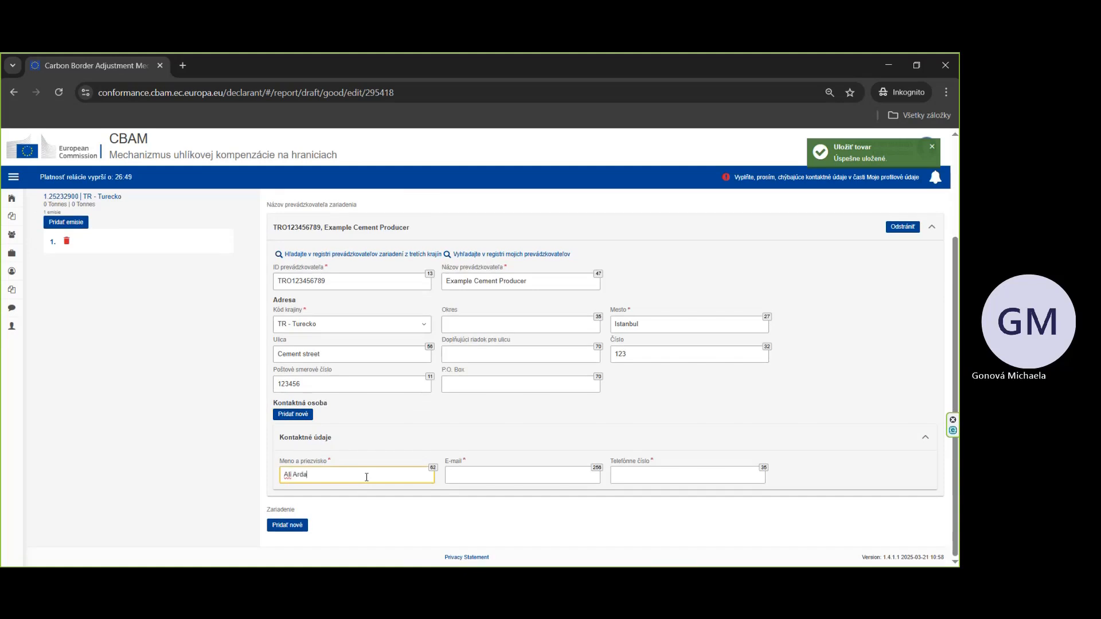
pyautogui.click(501, 478)
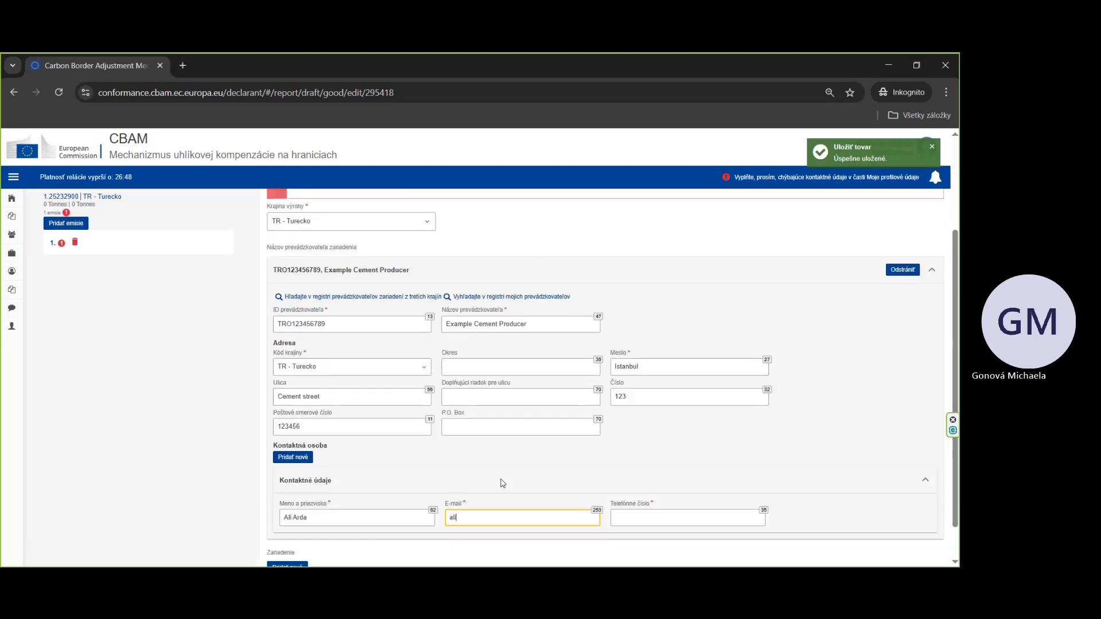
pyautogui.click(640, 469)
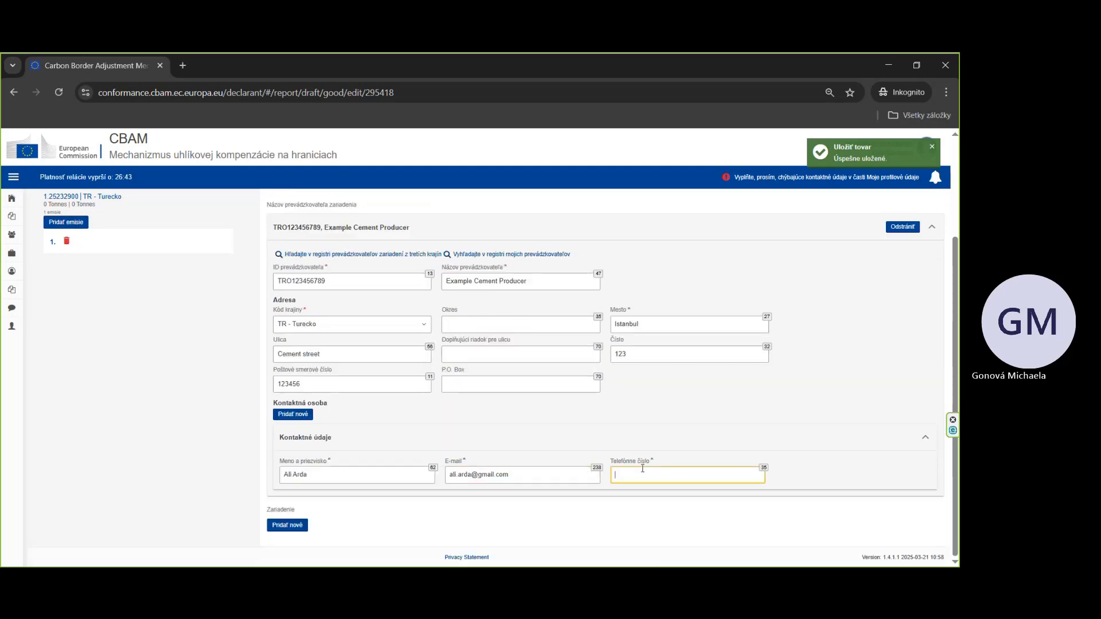
pyautogui.write('0123456789')
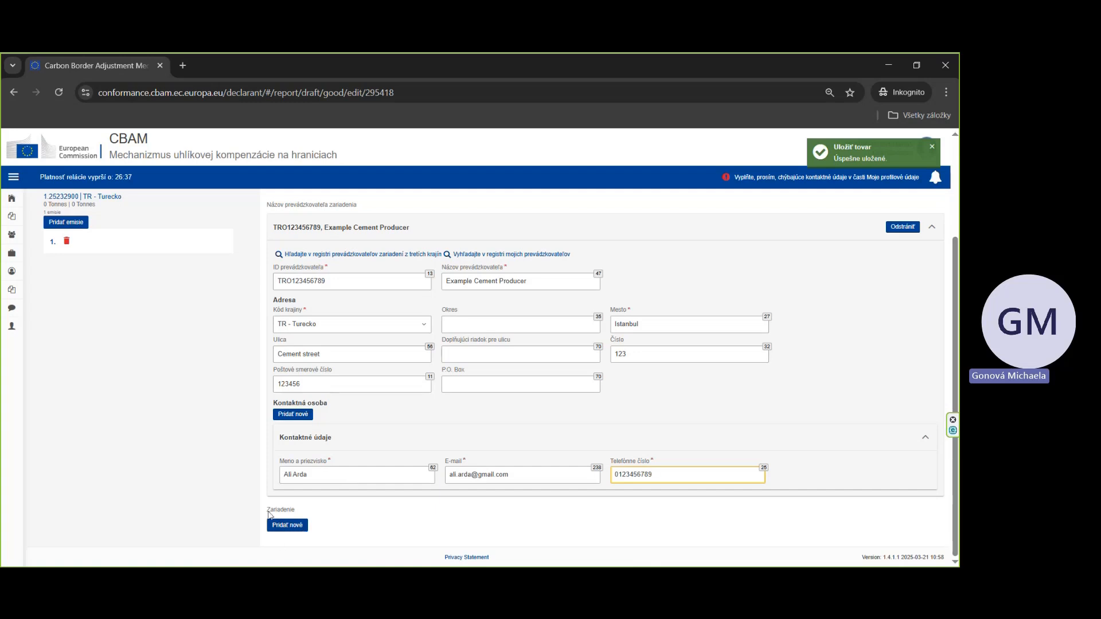
# Step: Add a new installation and try looking it up in both the own and third-country installation registers
pyautogui.click(287, 526)
pyautogui.scroll(-4, 441, 465)
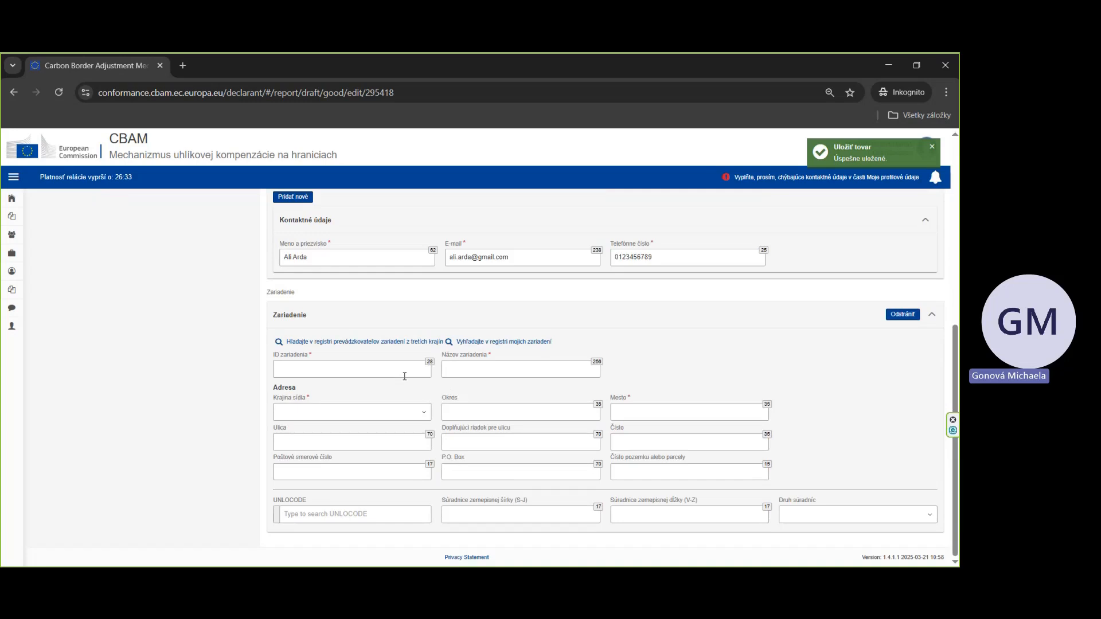
pyautogui.click(500, 342)
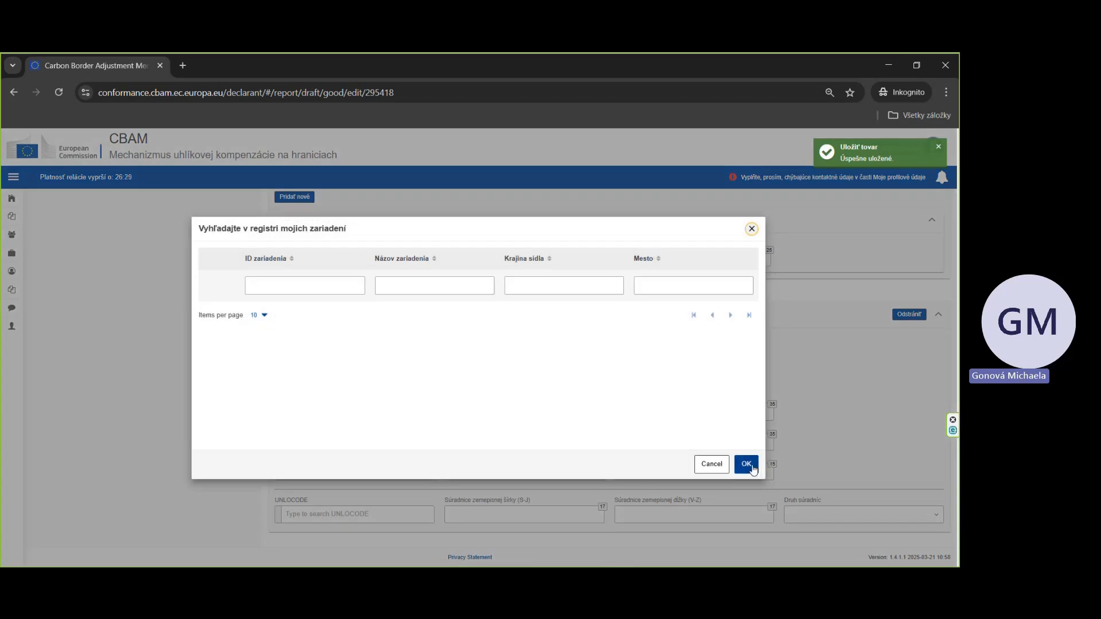
pyautogui.click(746, 465)
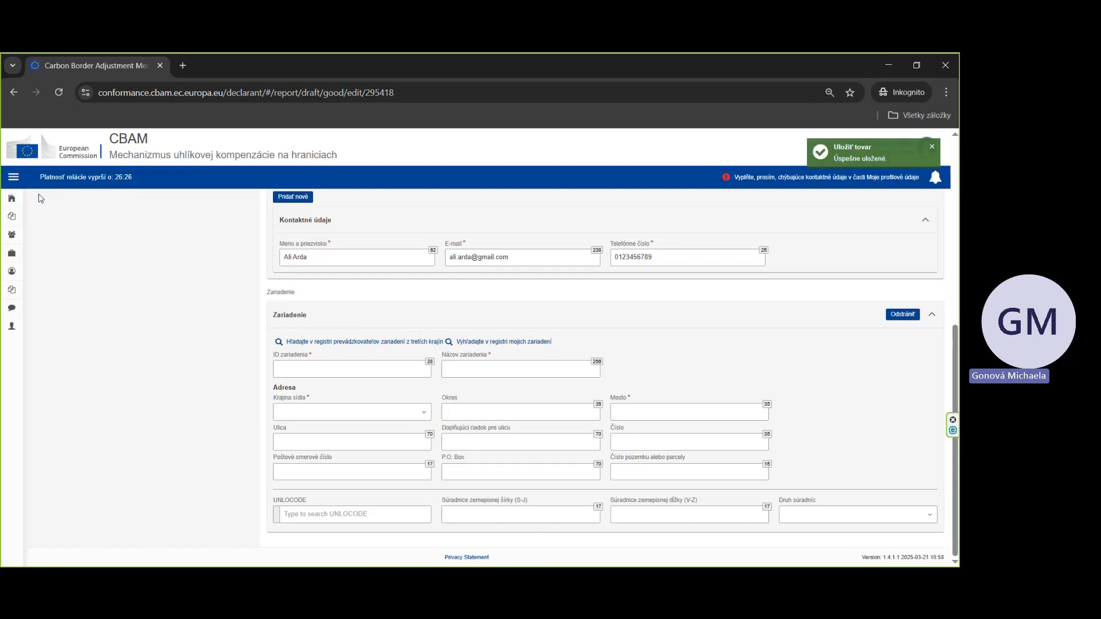
pyautogui.moveTo(20, 201)
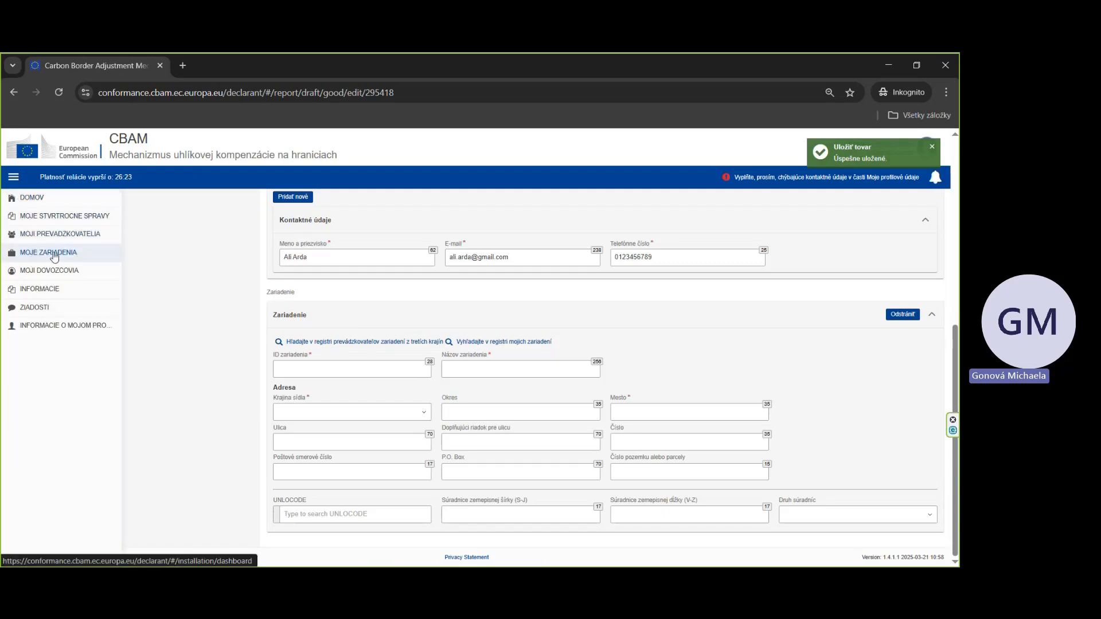
pyautogui.click(358, 345)
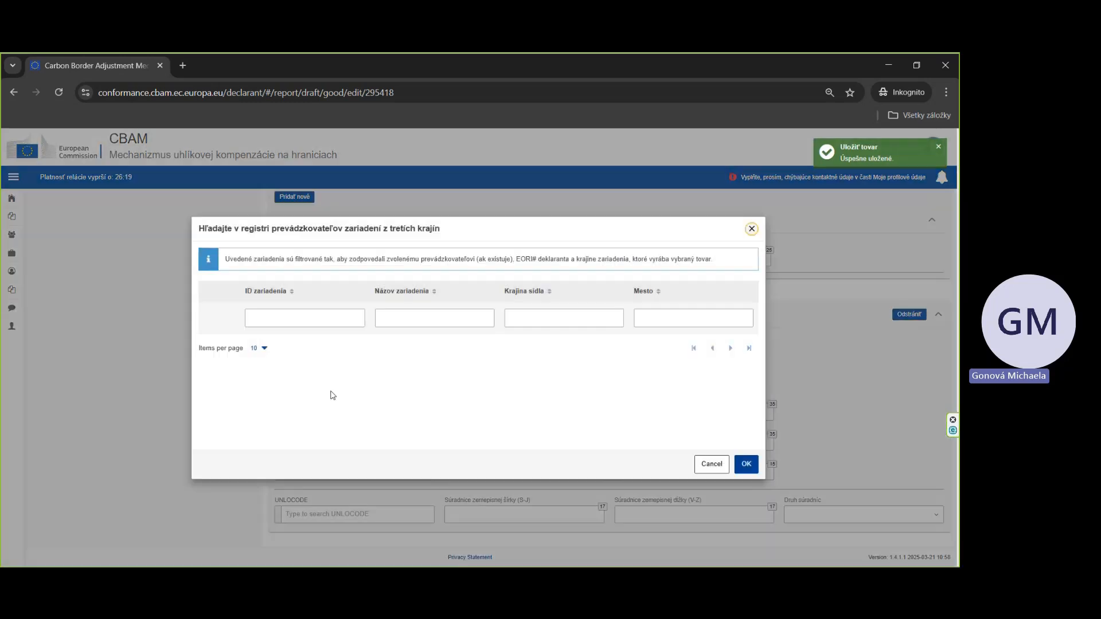
pyautogui.click(746, 464)
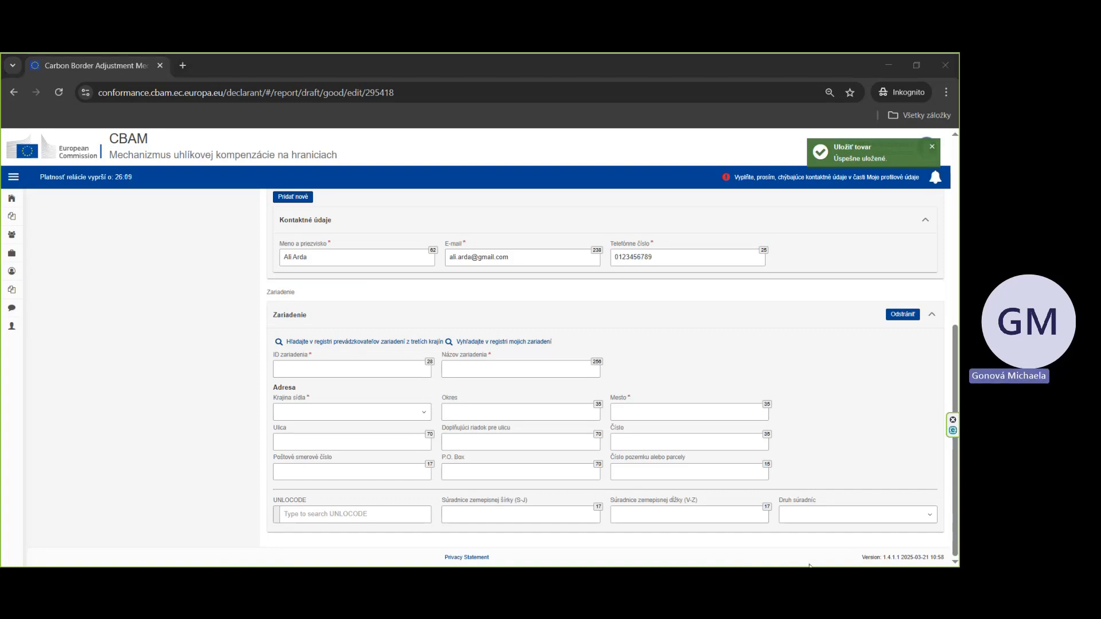
# Step: Paste the installation ID TRI123456789 and the installation name Example Cement Installation
pyautogui.click(303, 367)
pyautogui.write('TRI123456789')
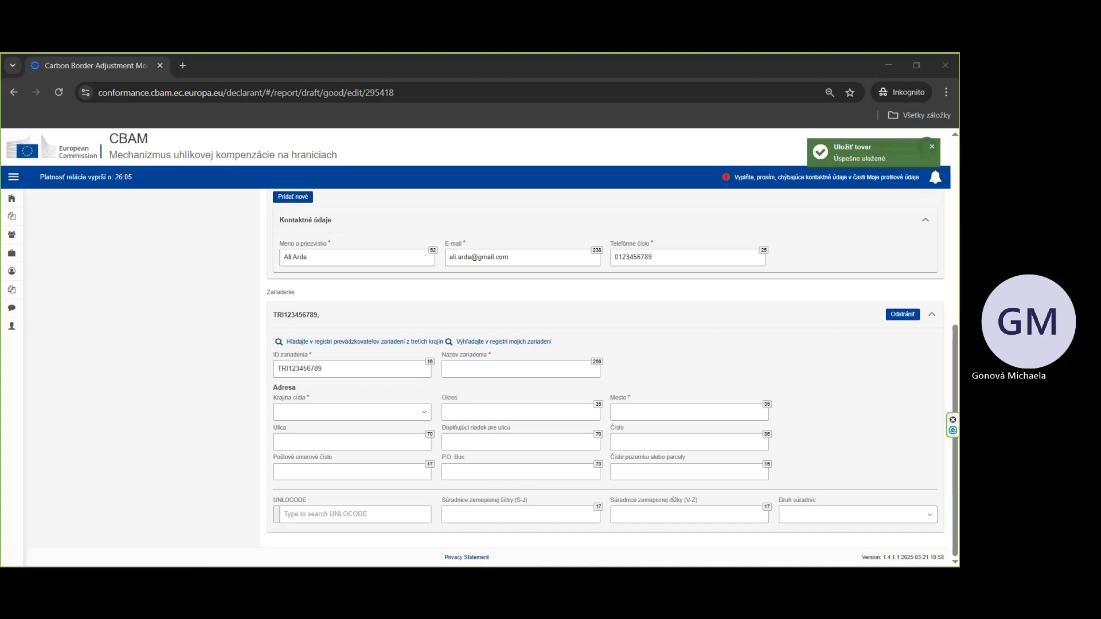
pyautogui.click(456, 369)
pyautogui.write('Example Cement Installation')
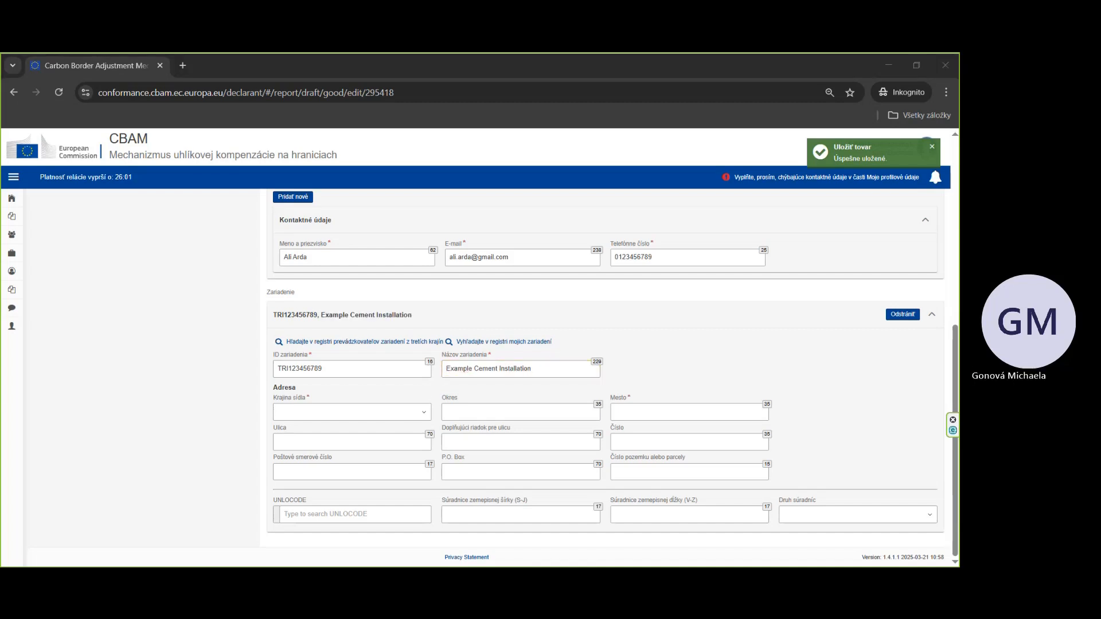
# Step: Set the installation's country to TR – Turecko
pyautogui.click(344, 411)
pyautogui.write('tr')
pyautogui.click(329, 401)
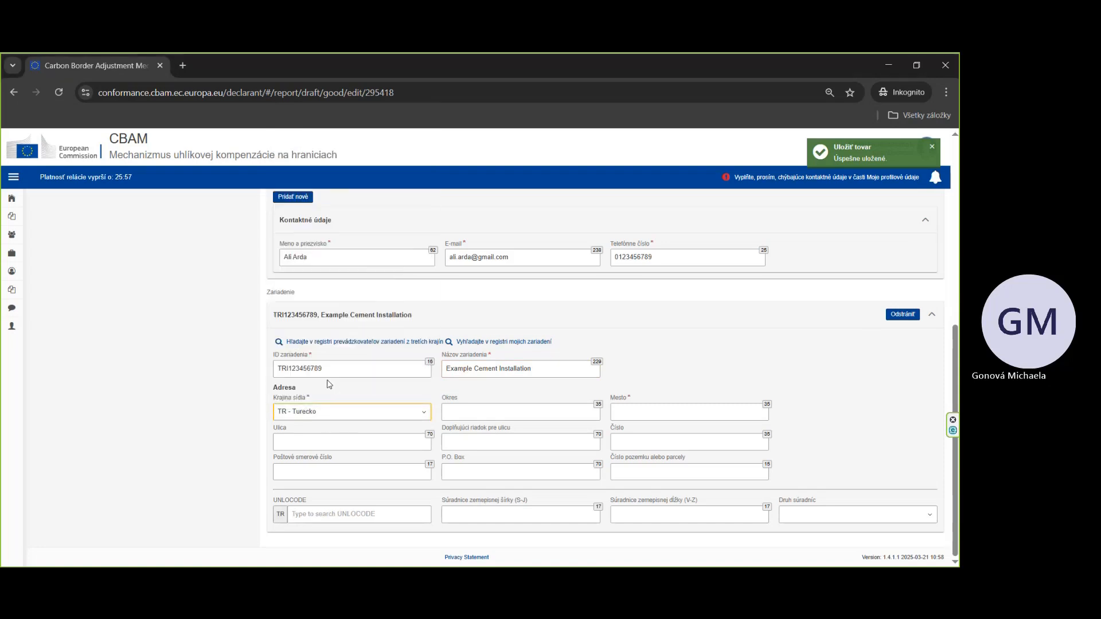
# Step: Fill in the installation's street, house number, city Istanbul and postal code
pyautogui.click(323, 440)
pyautogui.write('Cement street 123')
pyautogui.press('BackSpace')
pyautogui.press('BackSpace')
pyautogui.press('BackSpace')
pyautogui.click(648, 440)
pyautogui.write('123')
pyautogui.click(642, 412)
pyautogui.write('Istanbul')
pyautogui.click(317, 472)
pyautogui.write('123456')
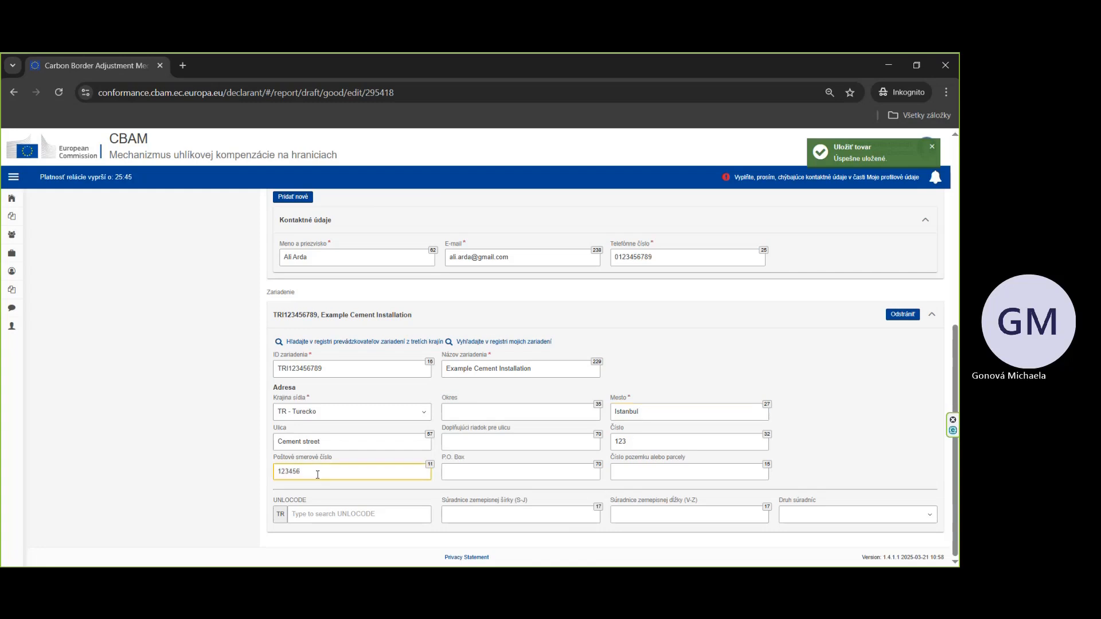
# Step: Open the Emissions tab and set the net mass of the goods to 1000 tonnes
pyautogui.scroll(6, 449, 313)
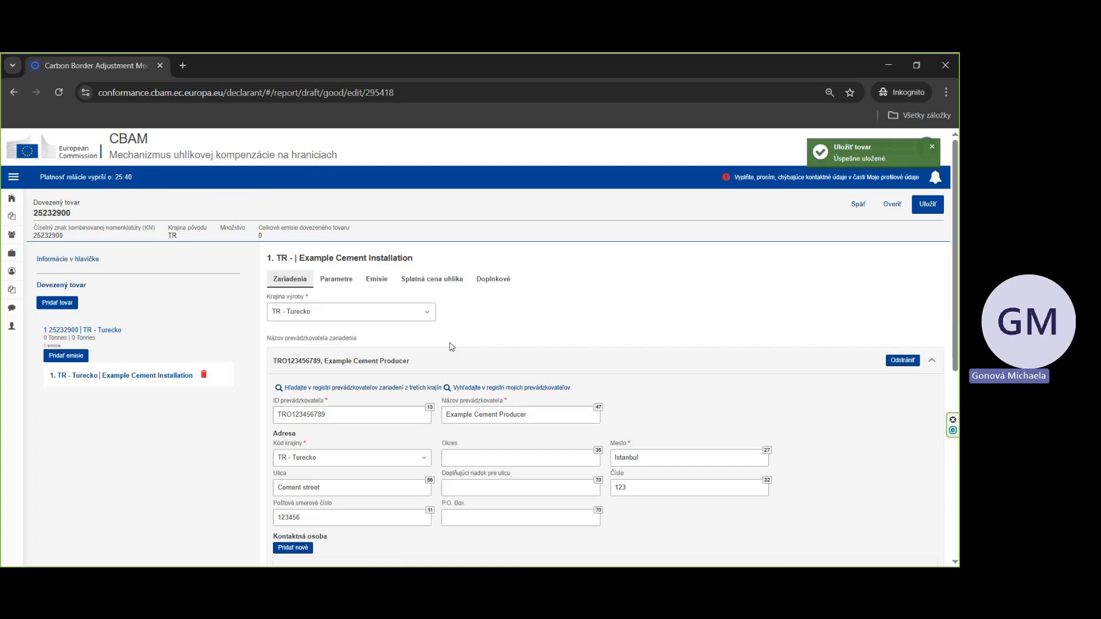
pyautogui.click(377, 281)
pyautogui.click(368, 373)
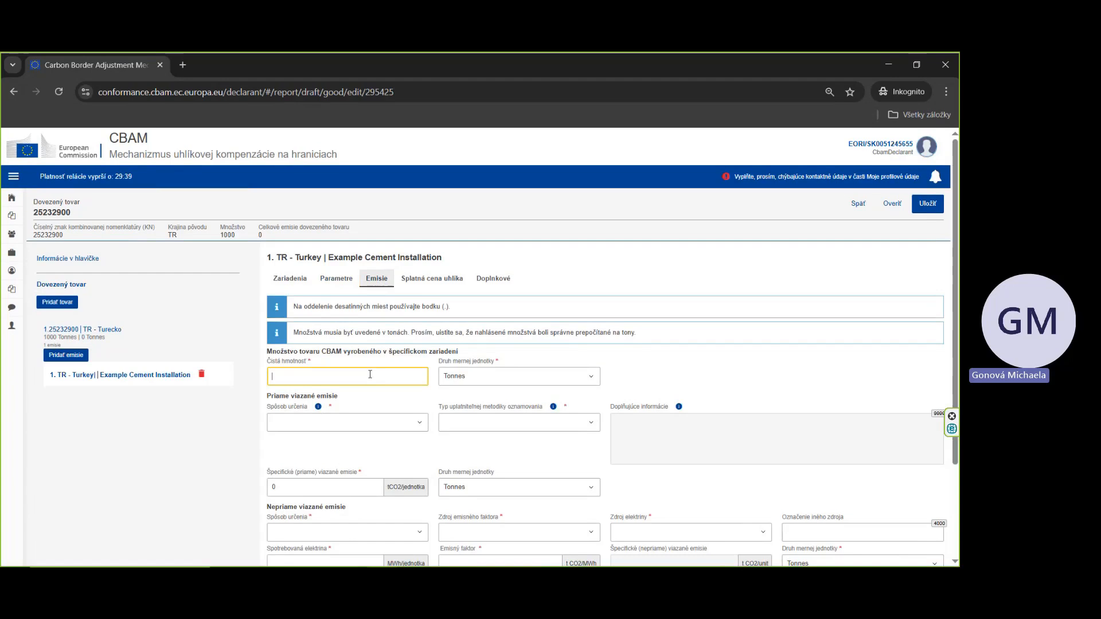
pyautogui.write('1000')
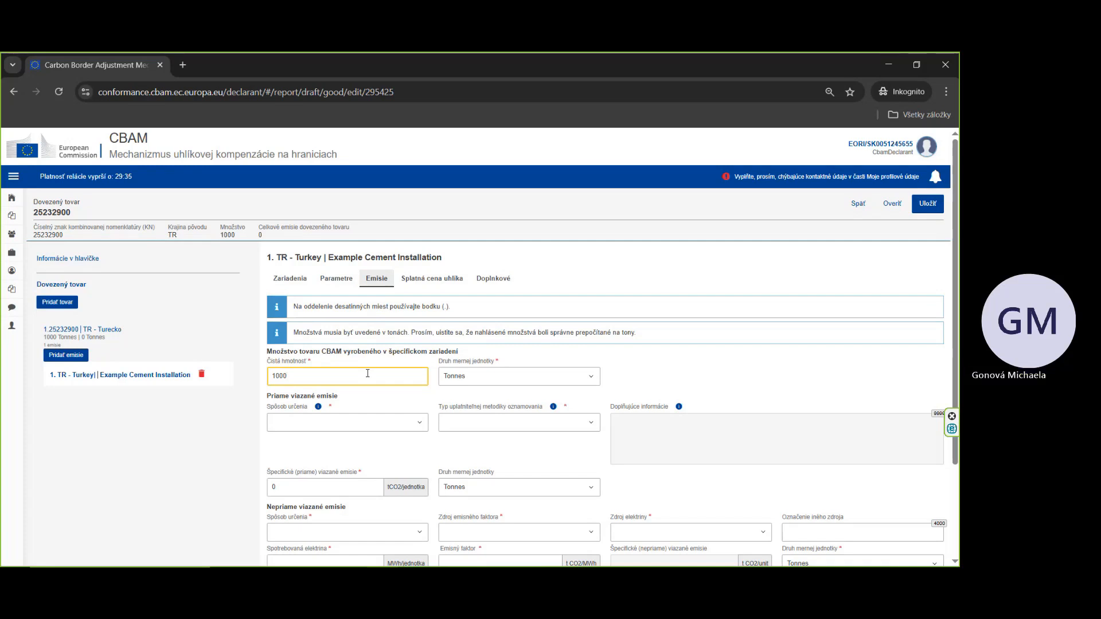
# Step: Set the direct emissions determination method to Actual data and the methodology type to Commission rules
pyautogui.click(383, 423)
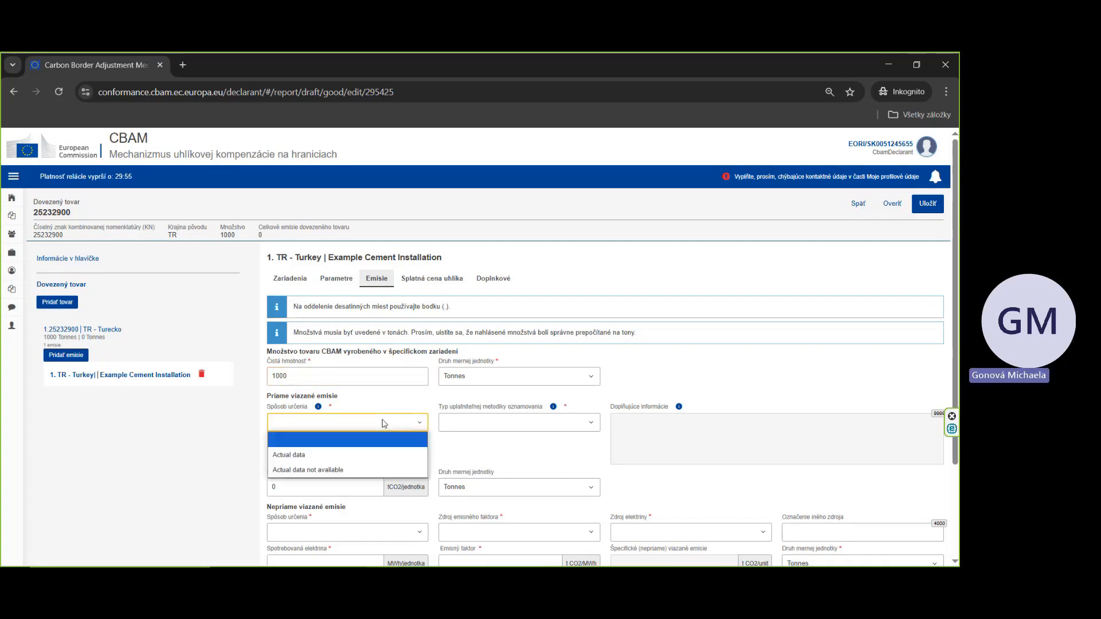
pyautogui.click(366, 462)
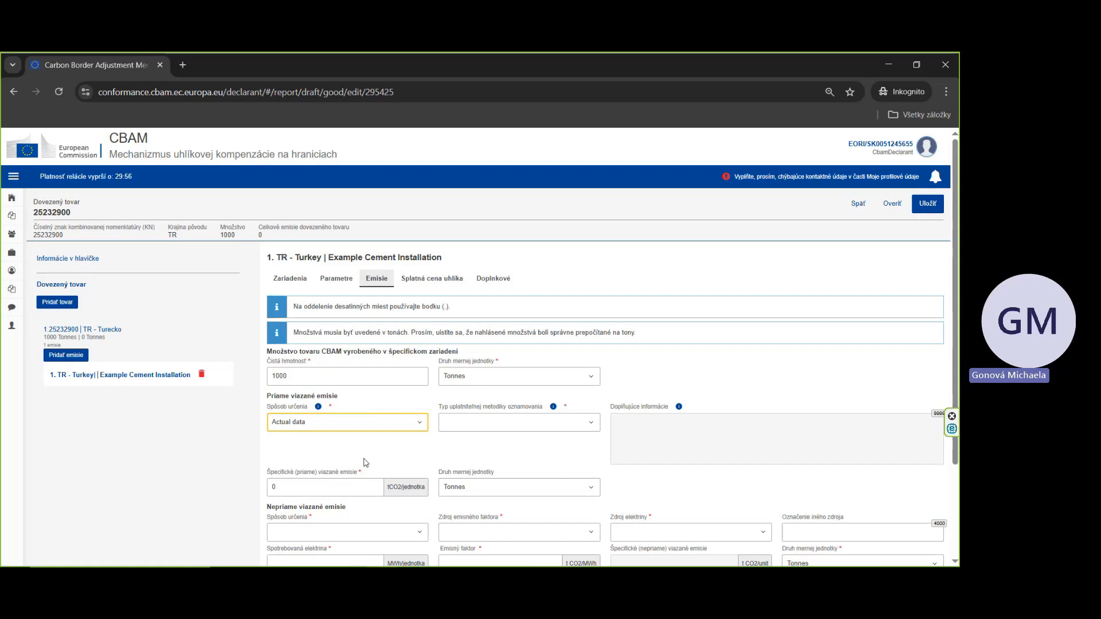
pyautogui.click(492, 427)
pyautogui.click(495, 455)
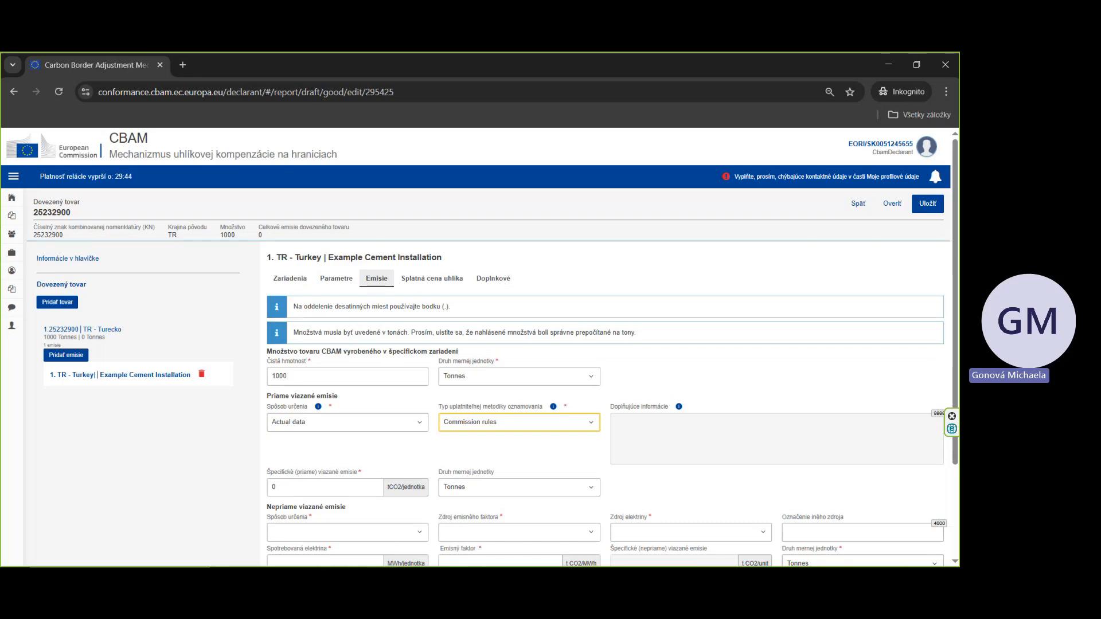
# Step: Look up the product's direct SEE in the Excel template and set the specific direct embedded emissions to 0.785
pyautogui.click(320, 577)
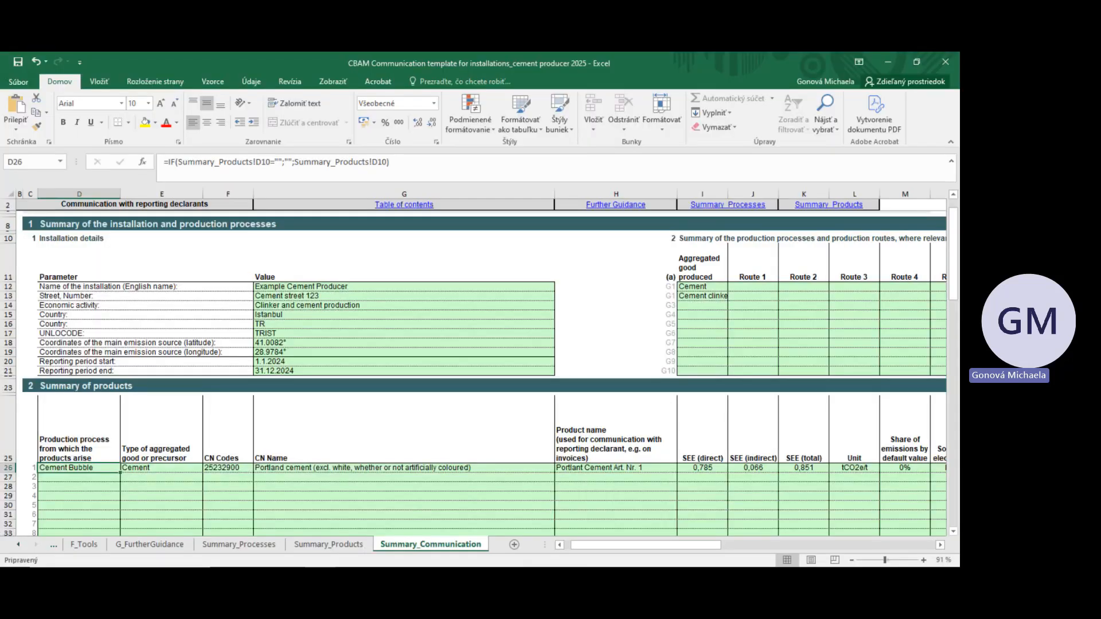
pyautogui.moveTo(81, 471); pyautogui.dragTo(924, 469)
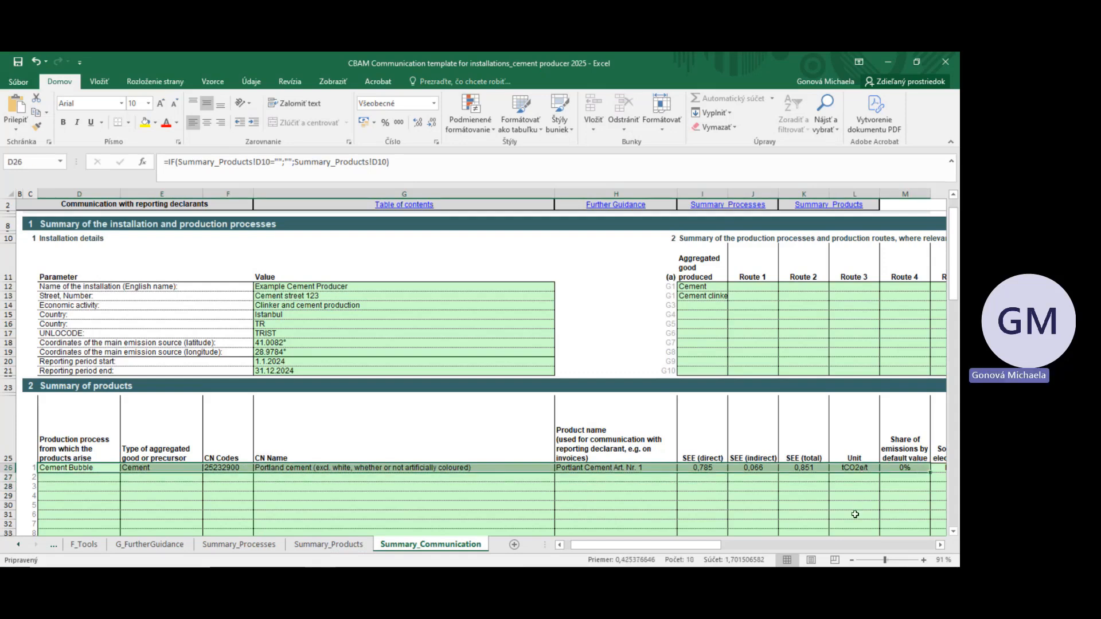
pyautogui.click(630, 469)
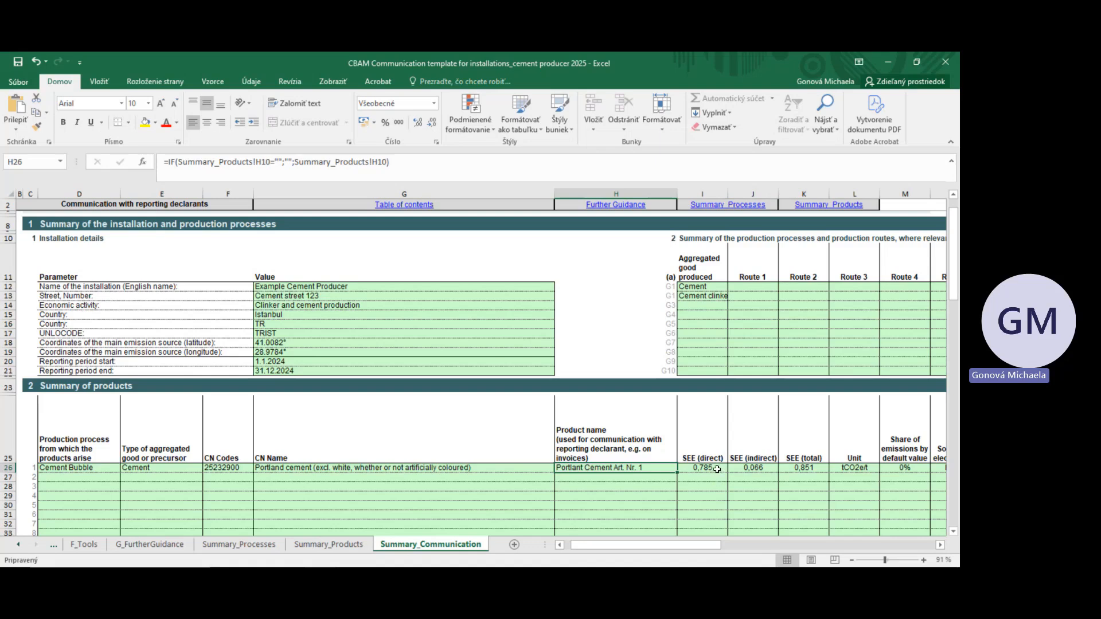
pyautogui.click(716, 468)
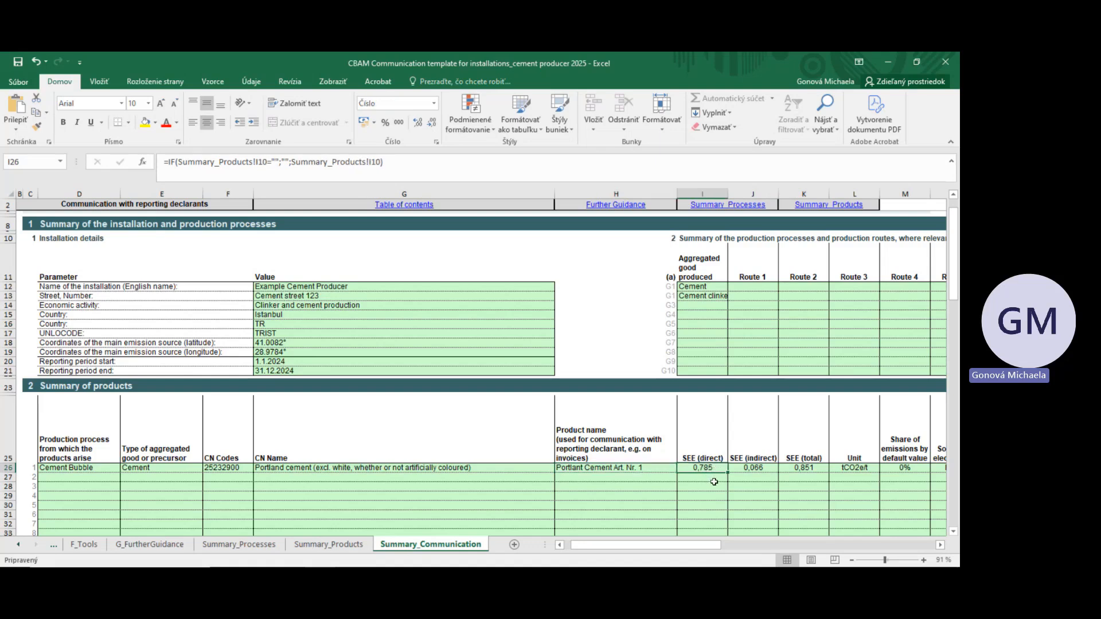
pyautogui.click(894, 60)
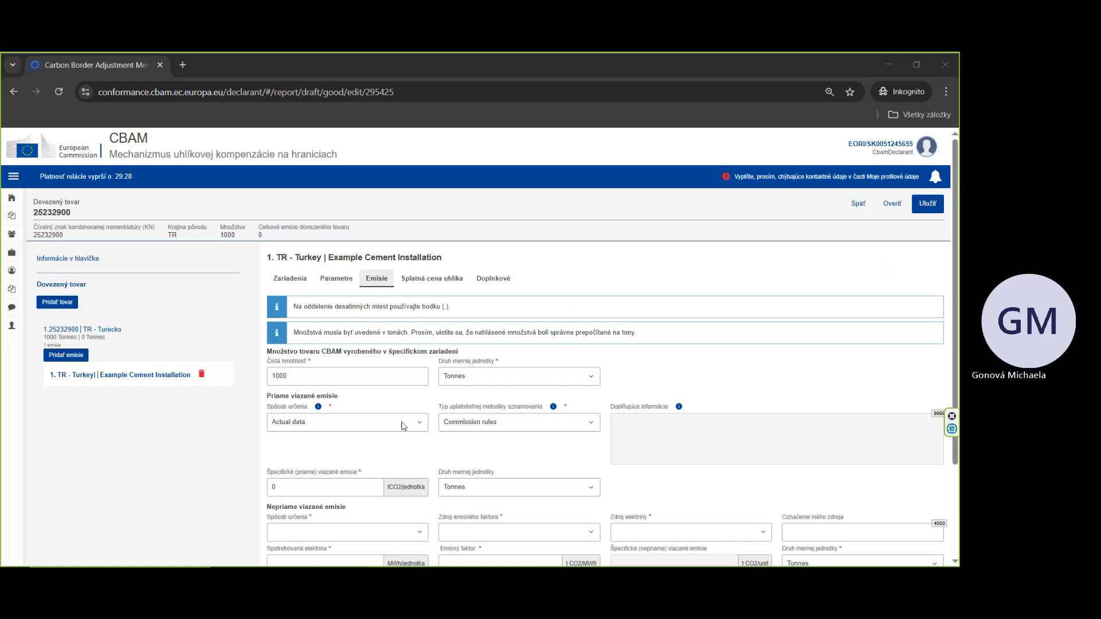
pyautogui.click(334, 490)
pyautogui.write('.785')
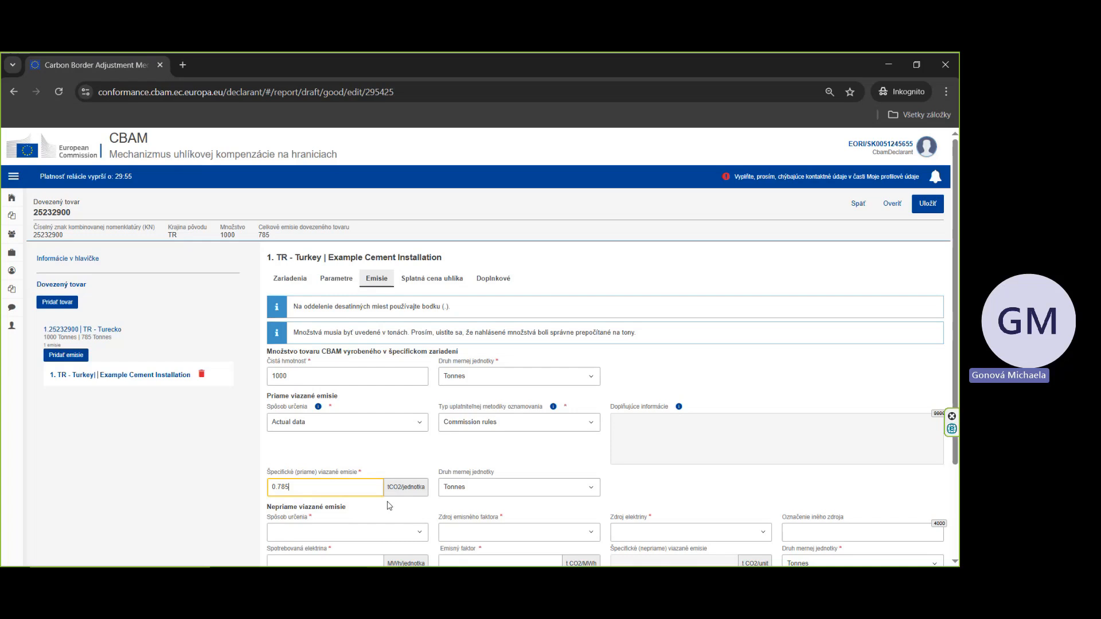
# Step: Set the indirect emissions determination method to Actual data and the emission factor source to Other
pyautogui.scroll(-2, 387, 514)
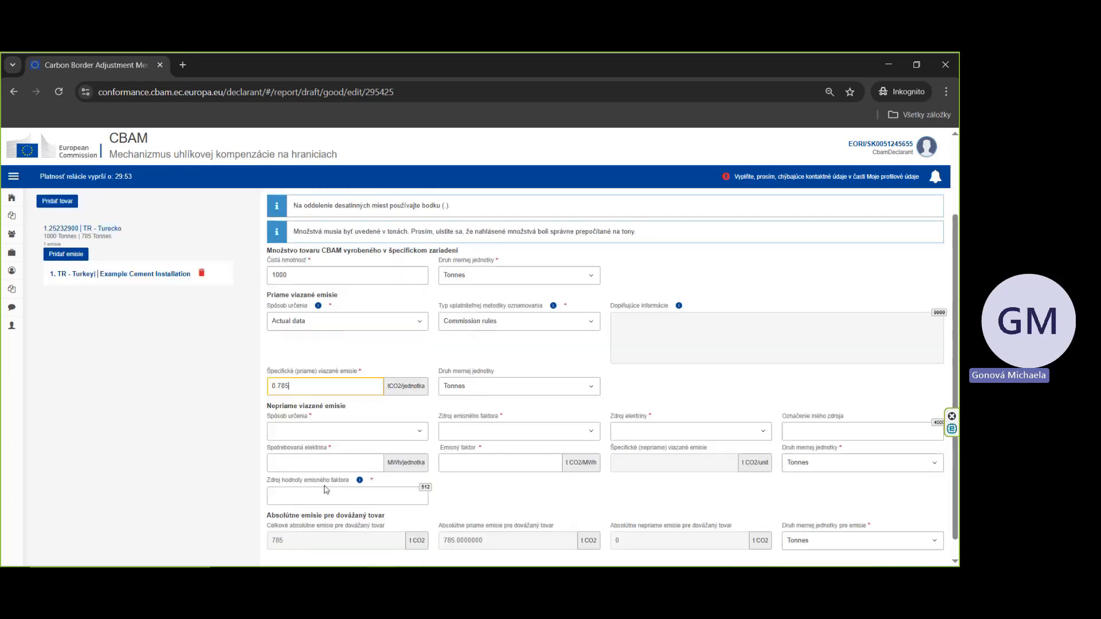
pyautogui.scroll(-1, 326, 489)
pyautogui.click(328, 410)
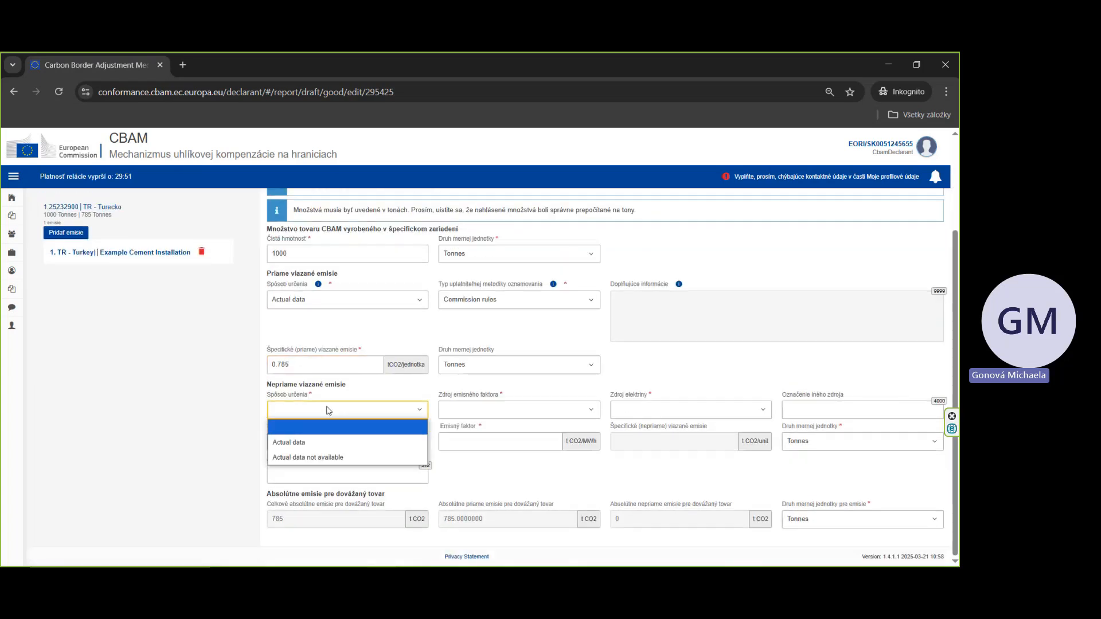
pyautogui.click(322, 442)
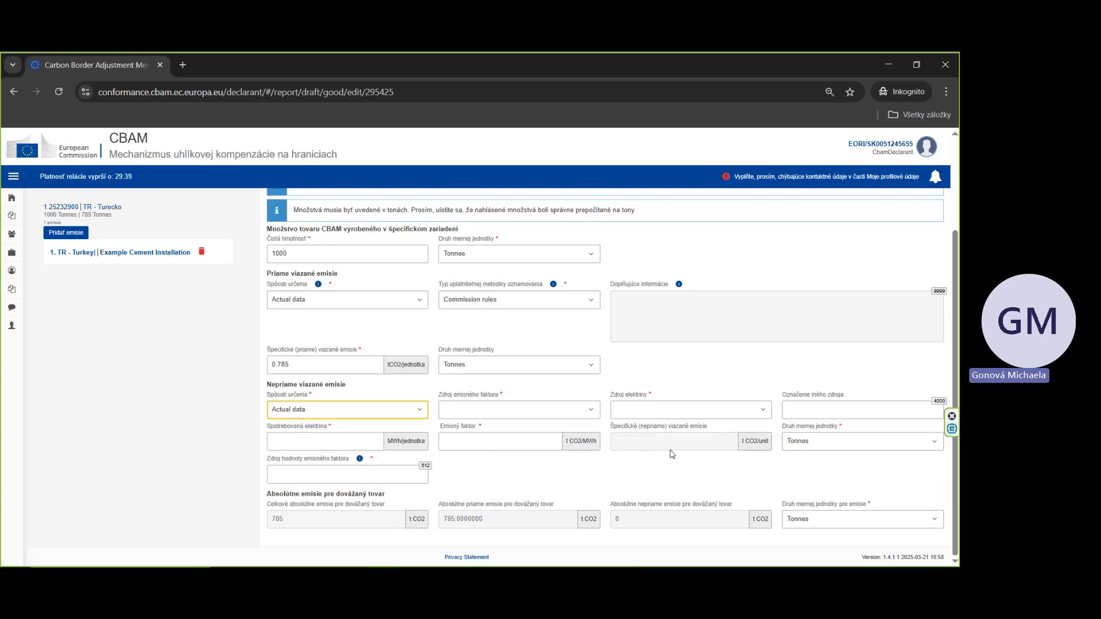
pyautogui.click(518, 410)
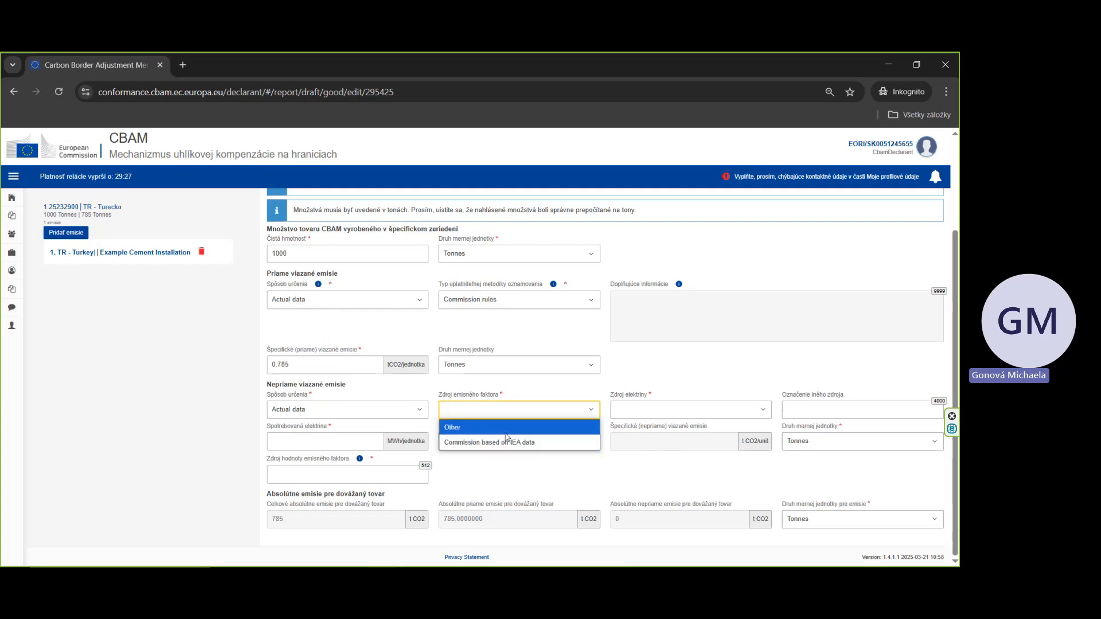
pyautogui.click(505, 433)
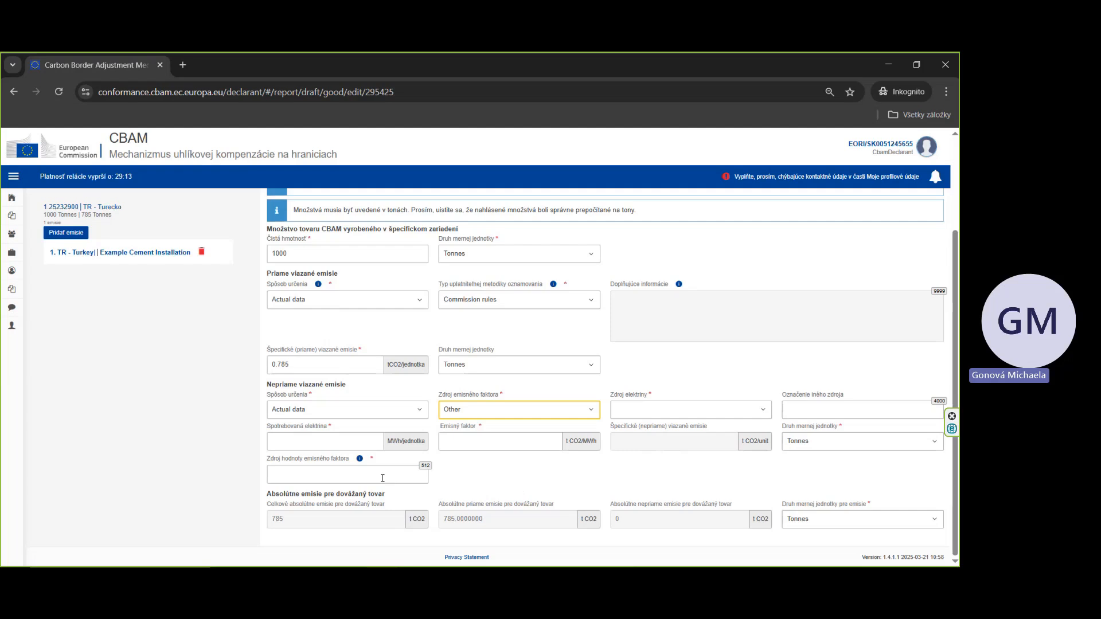
# Step: Examine the electricity source options and the product's electricity EF source with its explanation in the Excel template's guidance sheet
pyautogui.click(293, 473)
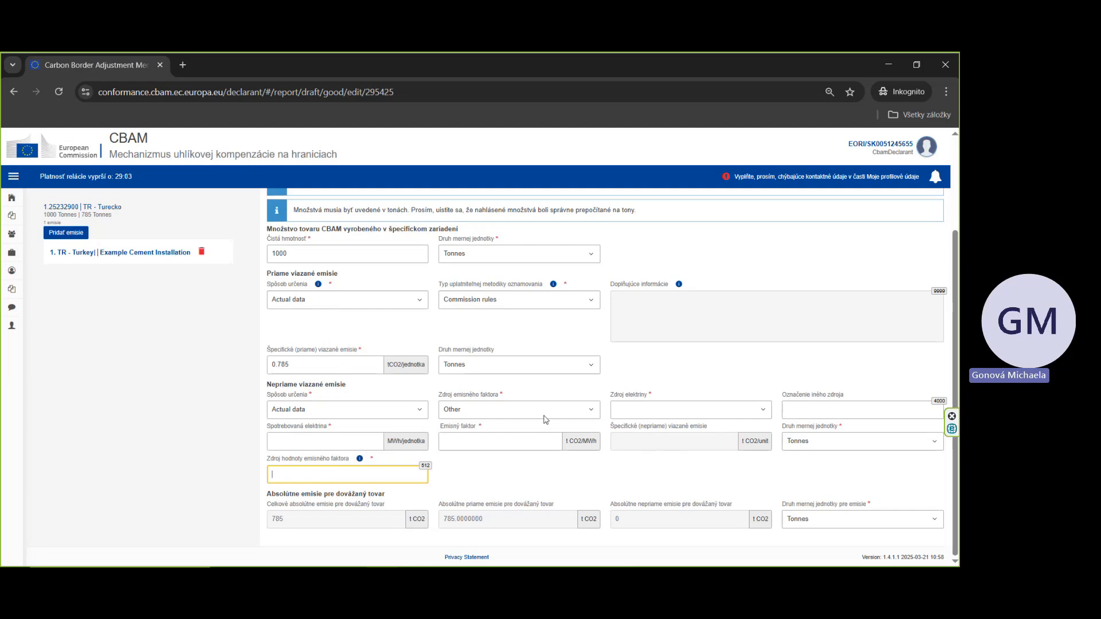
pyautogui.click(698, 410)
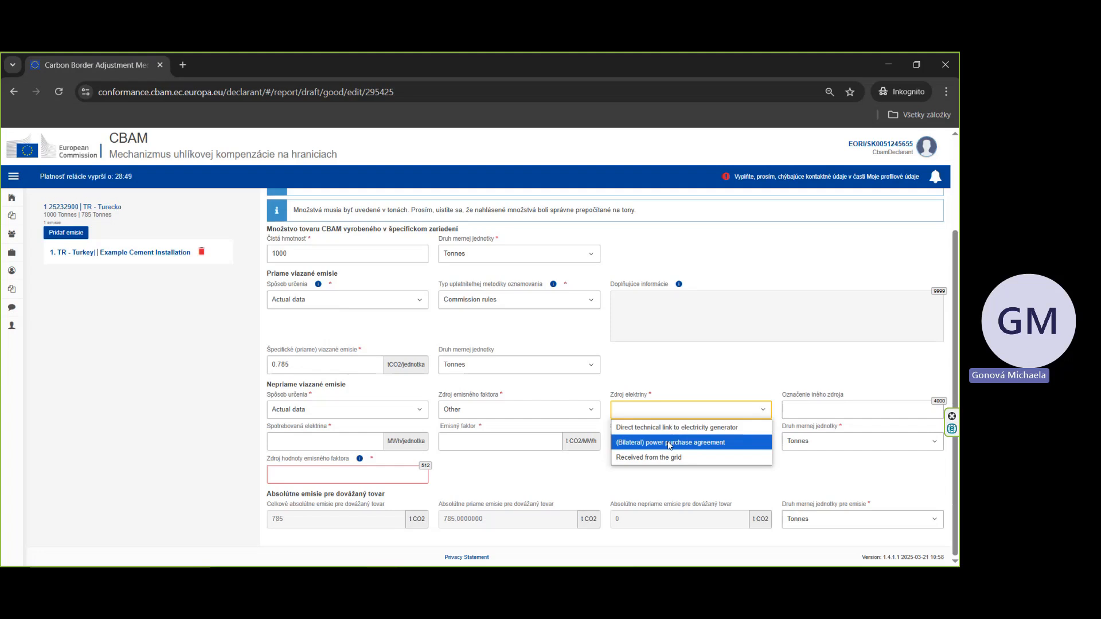
pyautogui.click(666, 412)
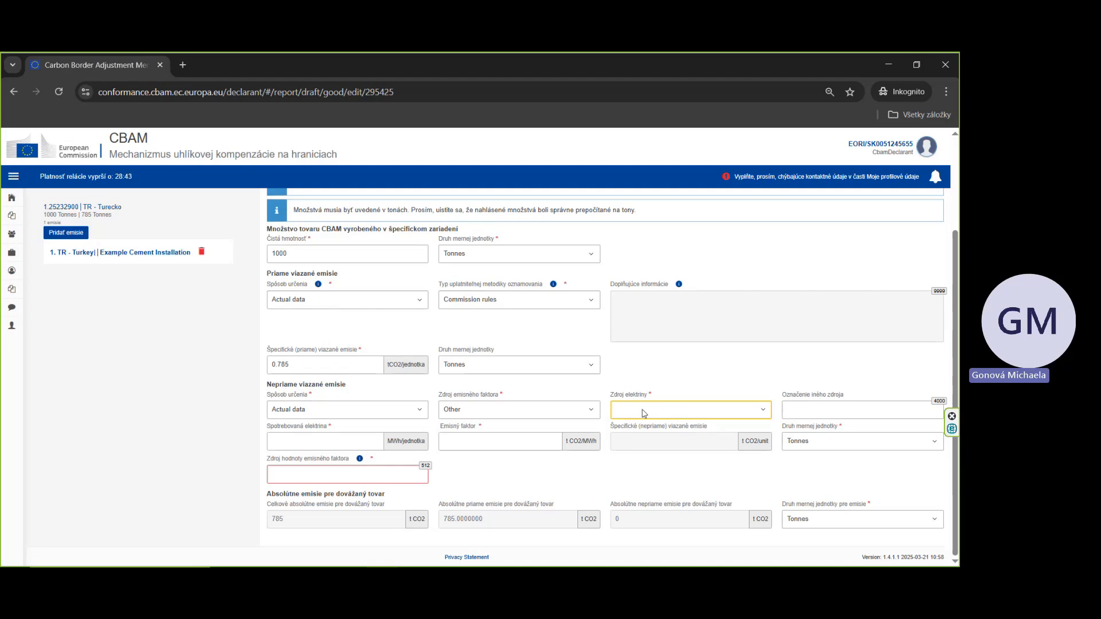
pyautogui.click(341, 576)
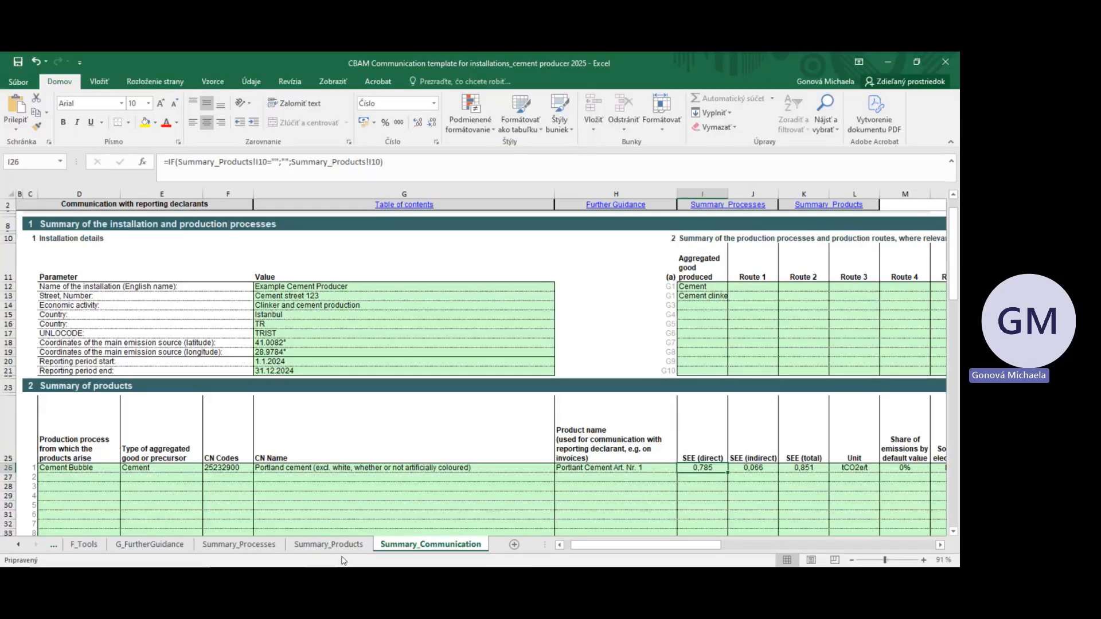
pyautogui.hscroll(10, 611, 549)
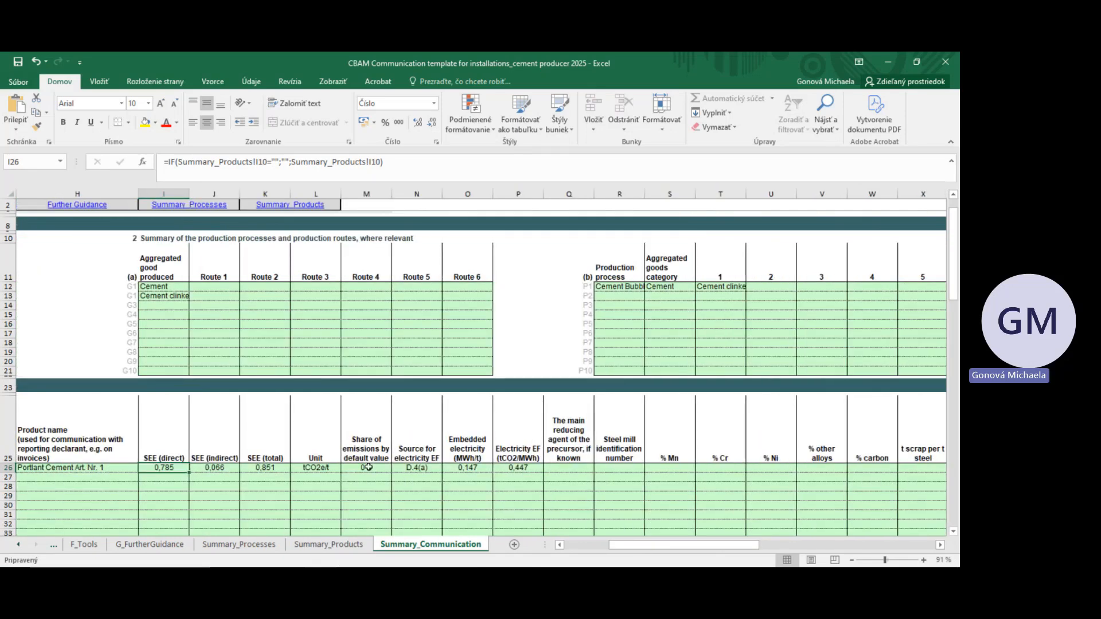
pyautogui.moveTo(419, 448); pyautogui.dragTo(422, 467)
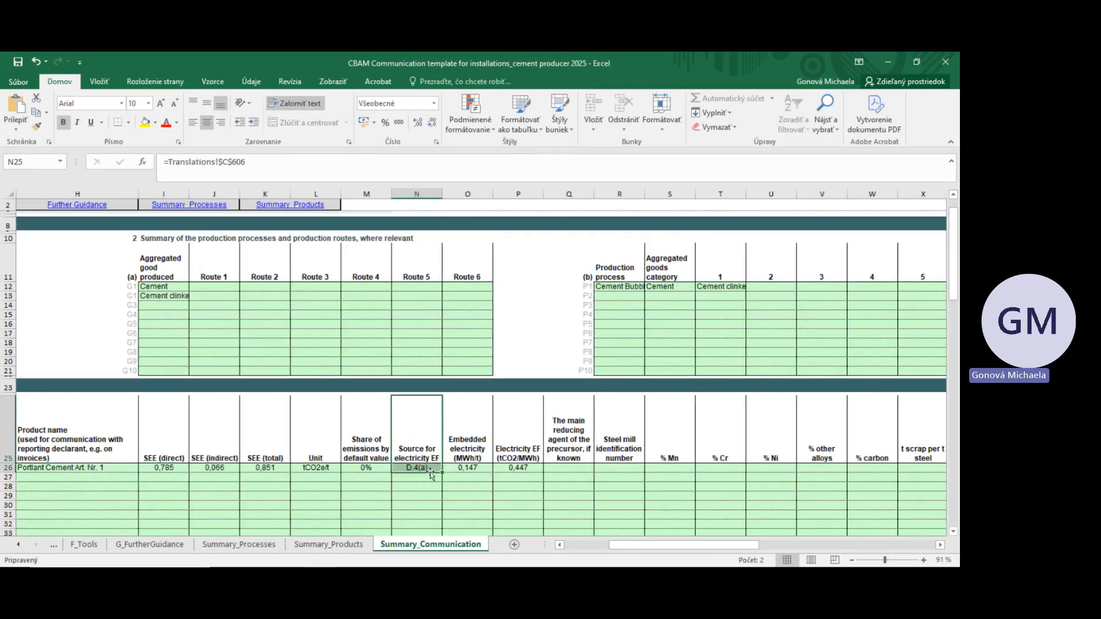
pyautogui.click(422, 469)
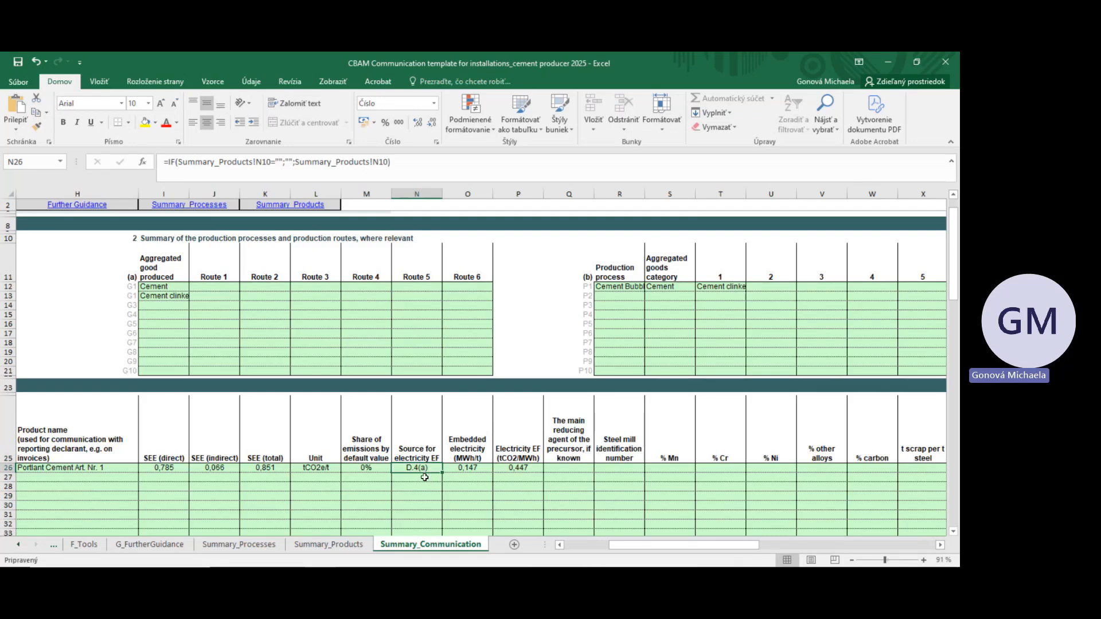
pyautogui.click(171, 546)
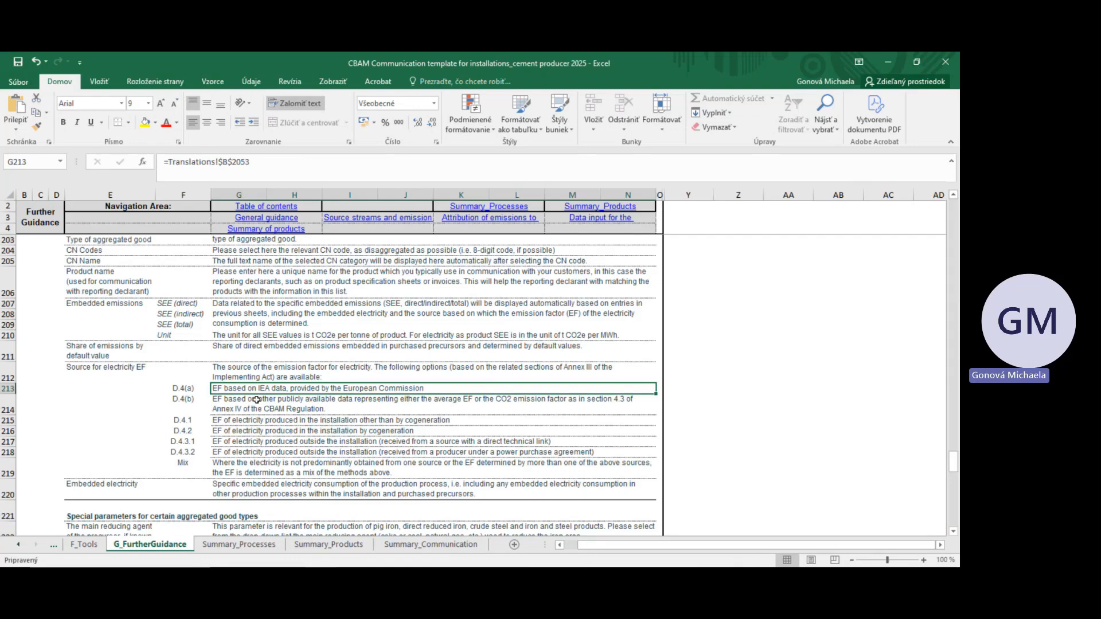
pyautogui.scroll(1, 134, 397)
pyautogui.scroll(-1, 133, 396)
pyautogui.moveTo(133, 373); pyautogui.dragTo(284, 470)
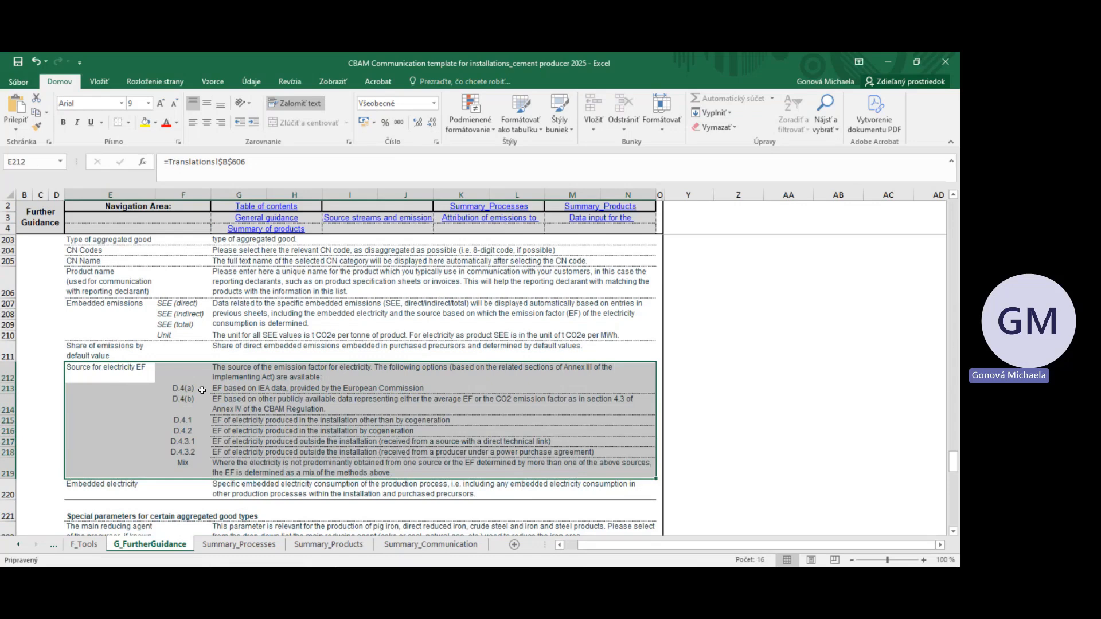
pyautogui.click(178, 391)
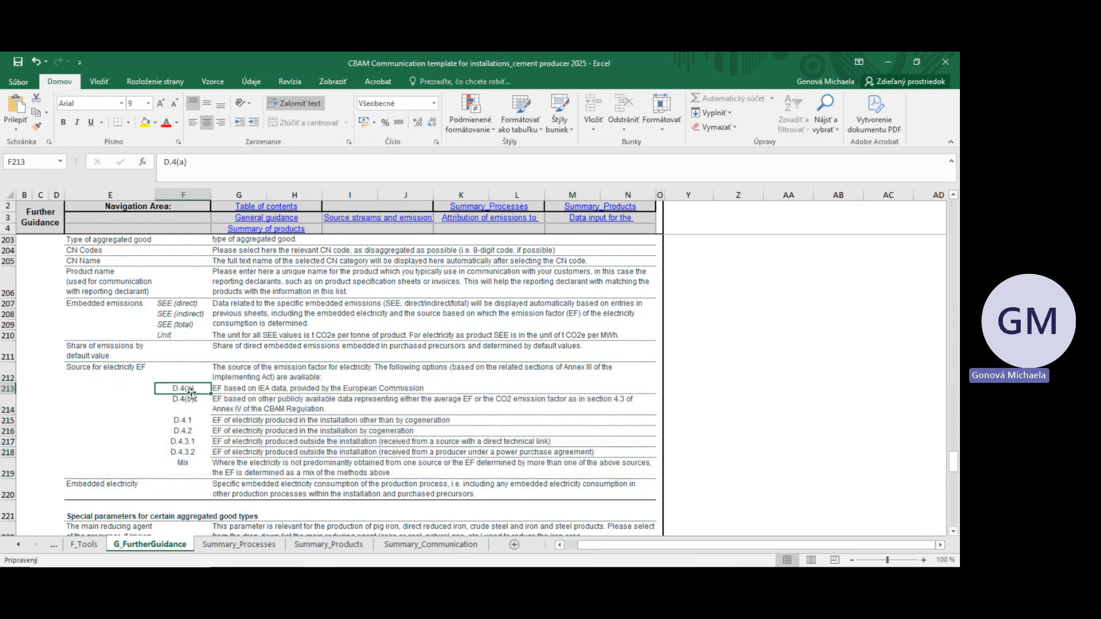
# Step: Set the indirect emissions' emission factor source to Commission based on IEA data
pyautogui.click(214, 388)
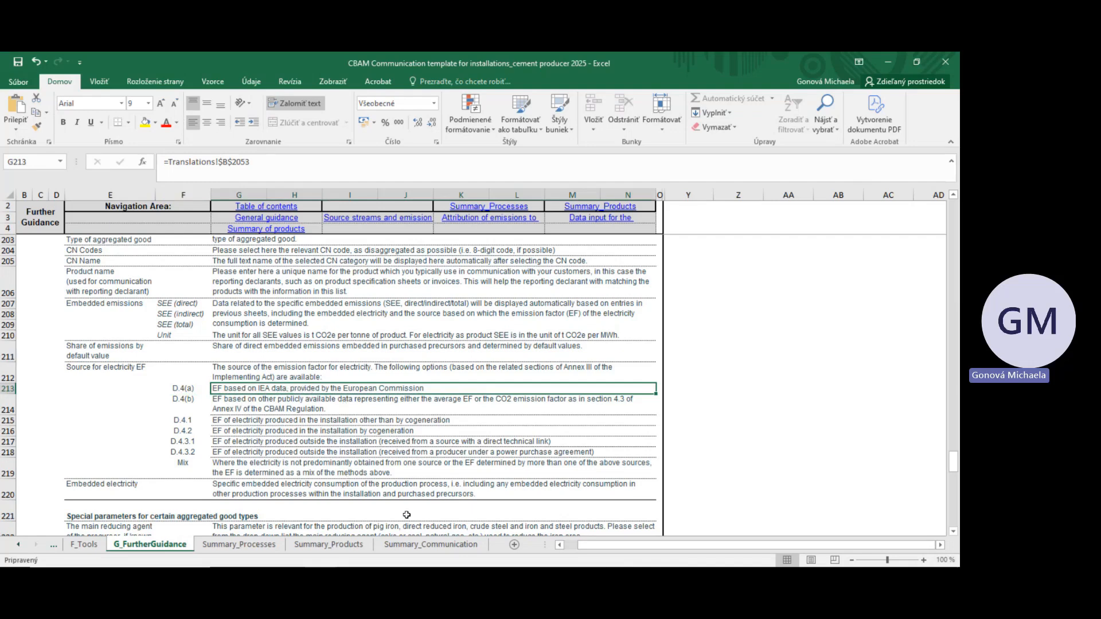
pyautogui.click(886, 70)
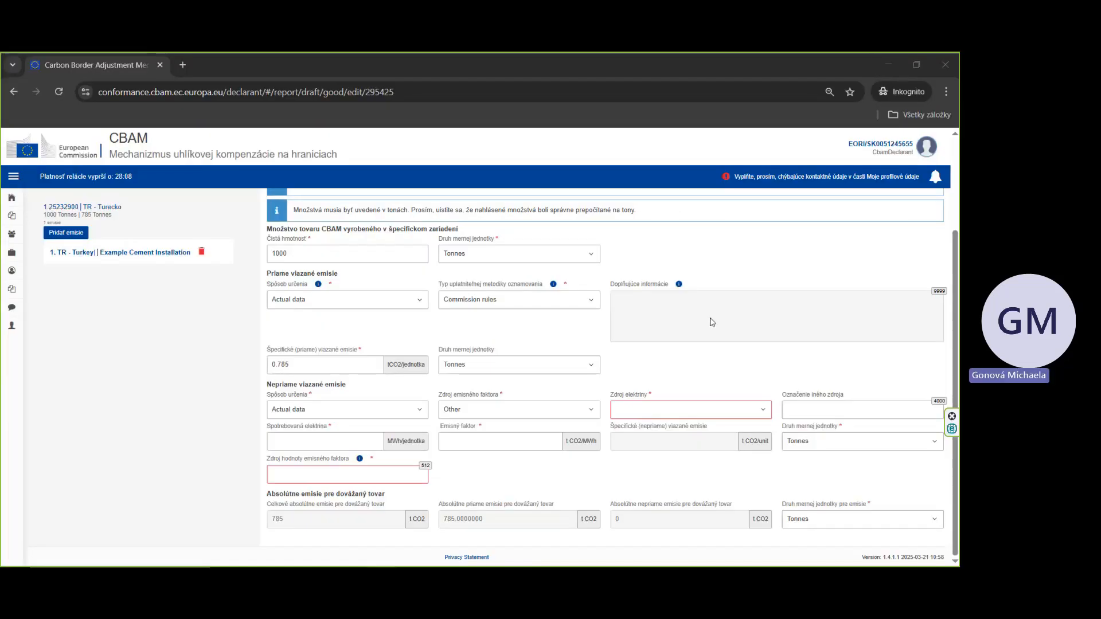
pyautogui.click(519, 411)
pyautogui.click(512, 441)
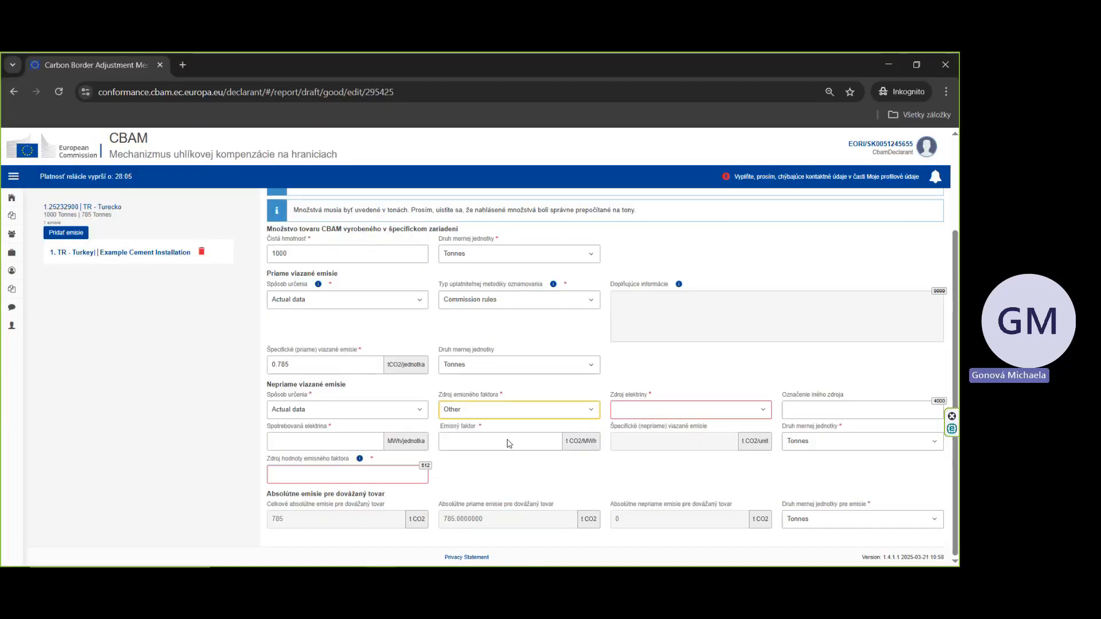
pyautogui.scroll(-1, 513, 445)
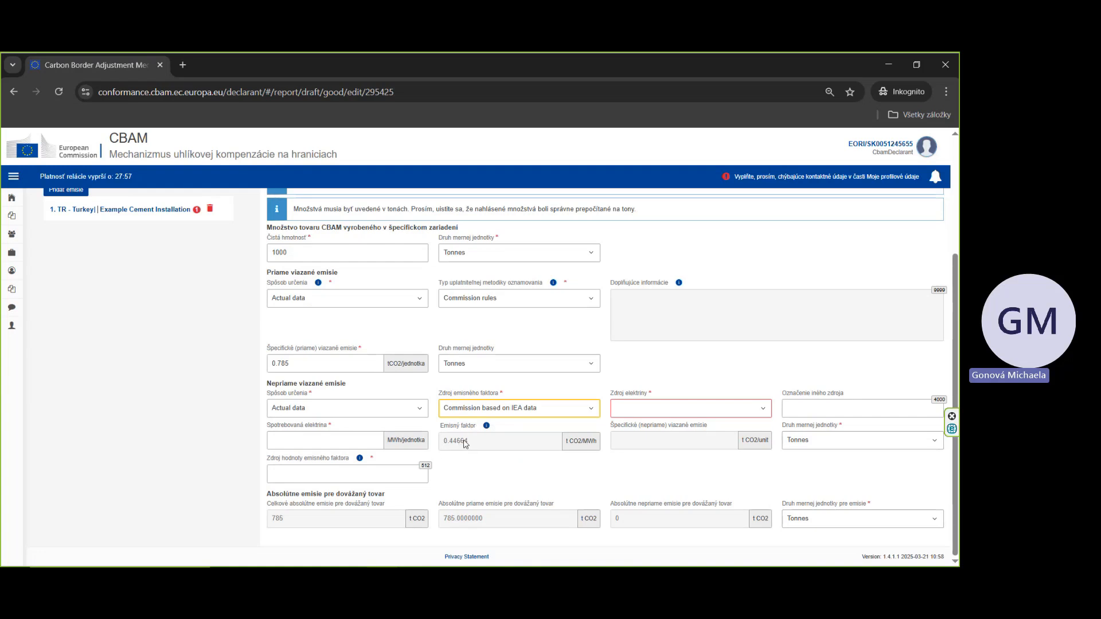
pyautogui.click(469, 414)
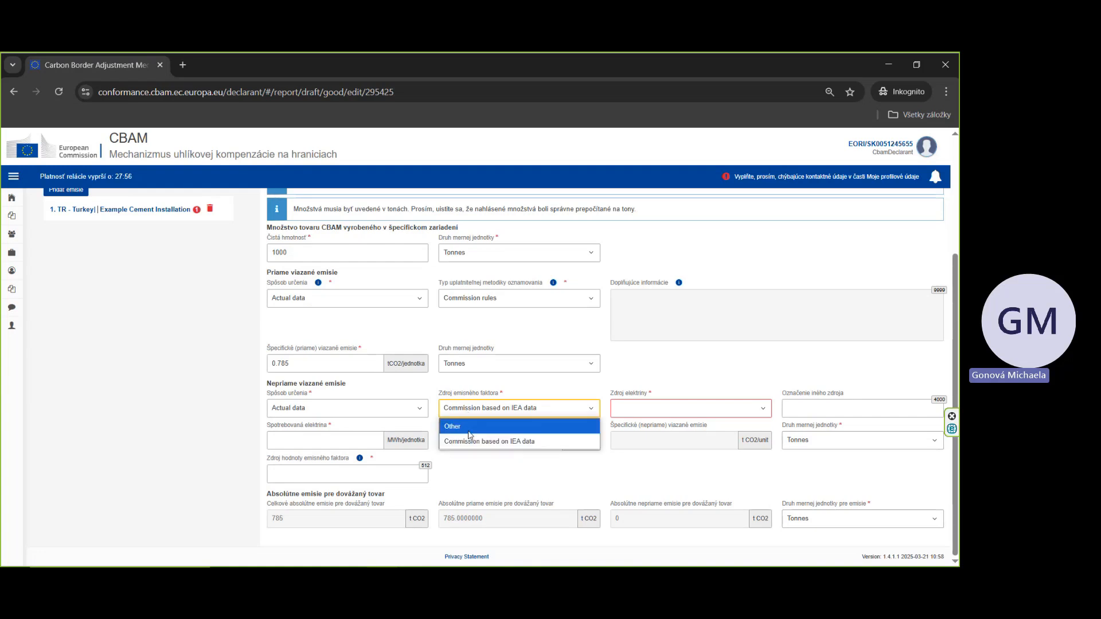
pyautogui.click(468, 430)
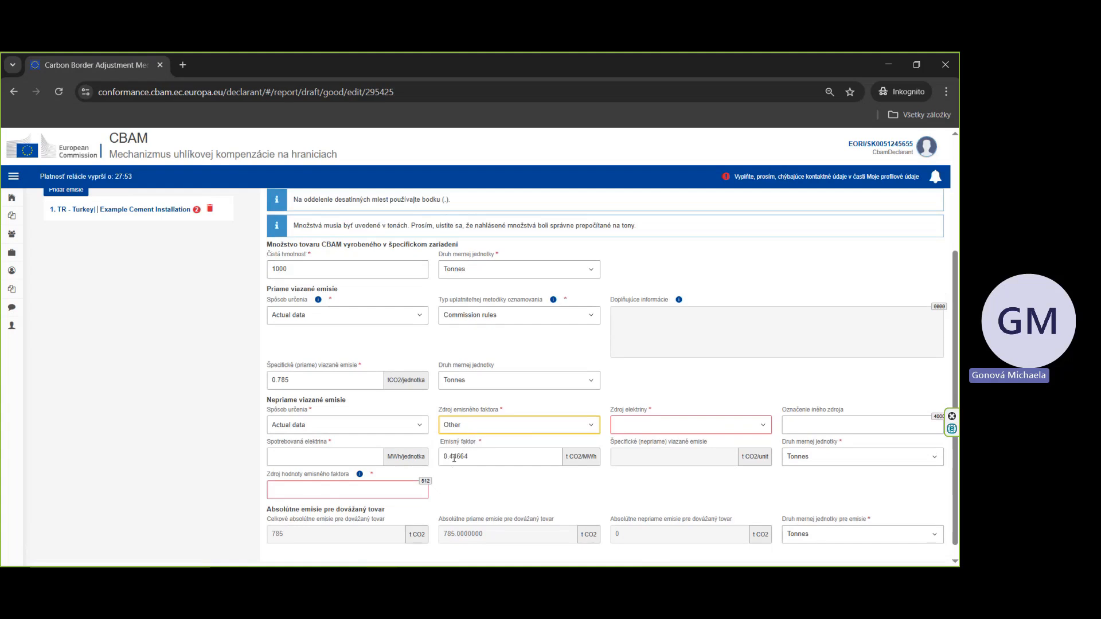
pyautogui.click(471, 459)
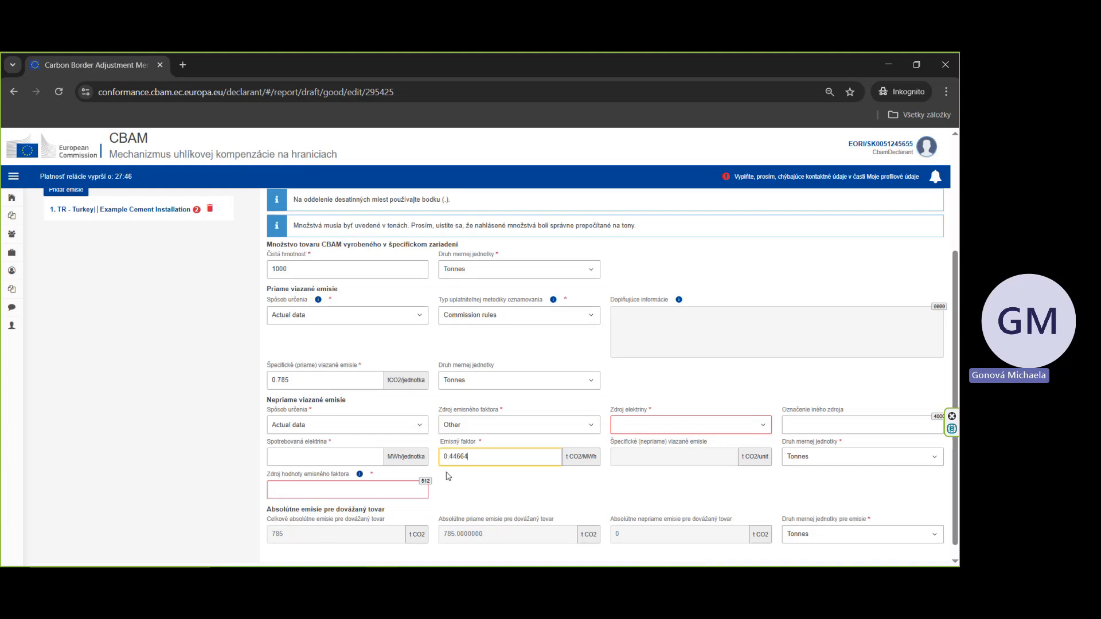
pyautogui.click(467, 429)
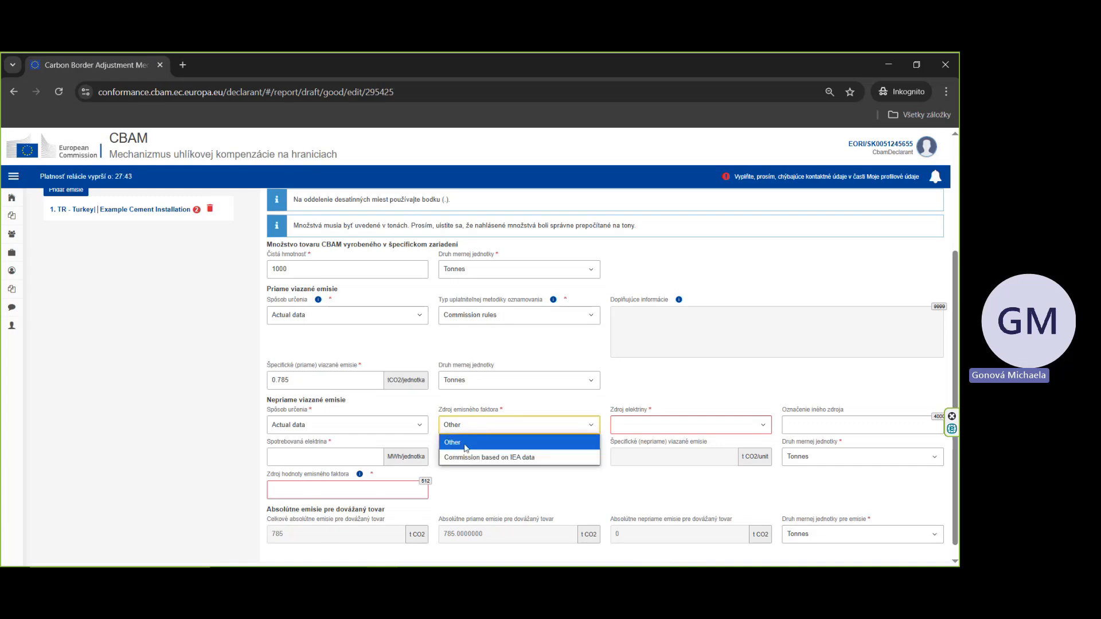
pyautogui.click(459, 454)
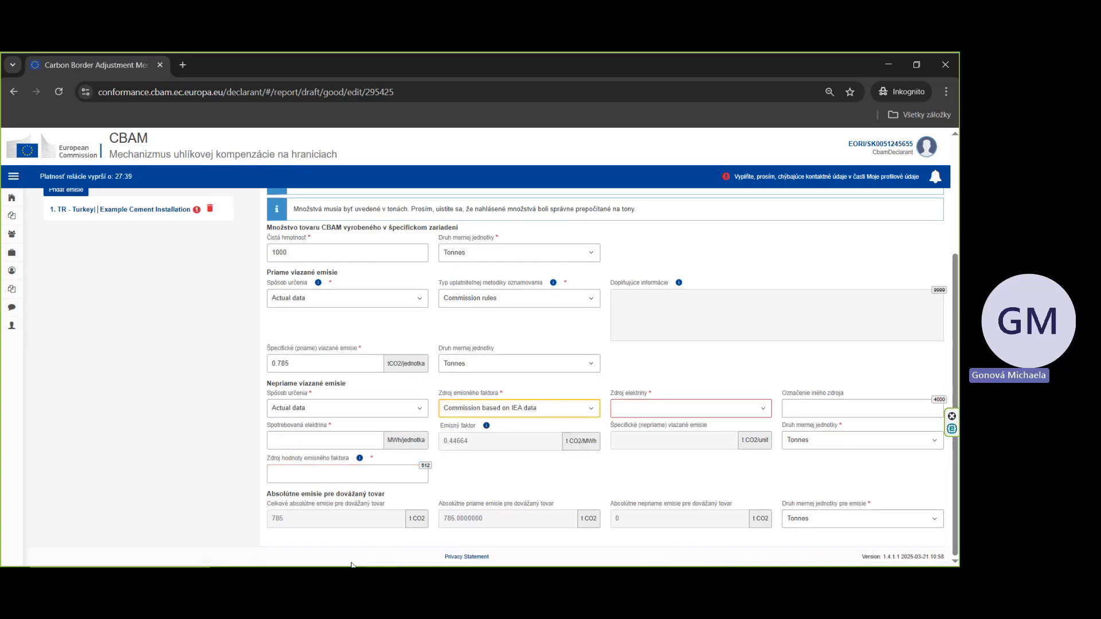
# Step: Check the product's electricity EF in the Excel template's communication summary and set the electricity source to Received from the grid
pyautogui.click(321, 578)
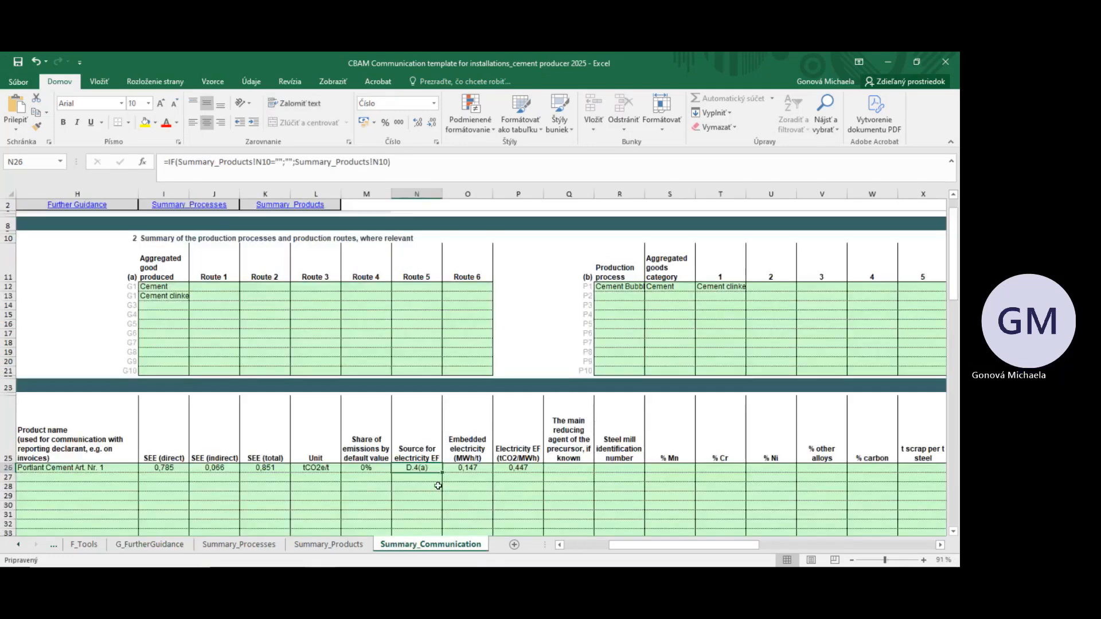
pyautogui.click(515, 463)
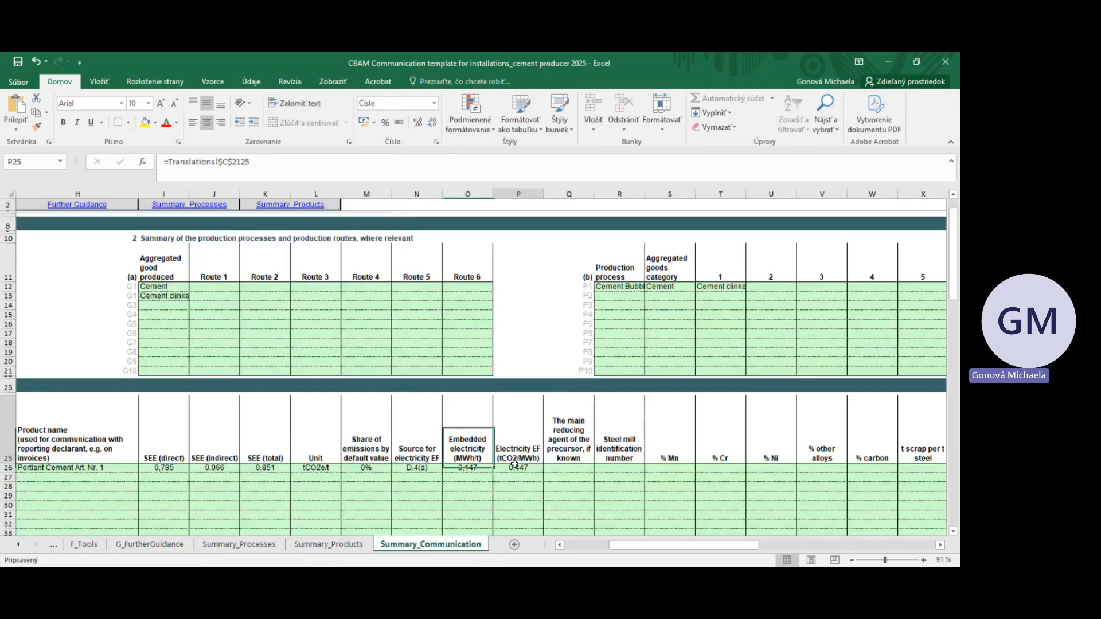
pyautogui.moveTo(514, 463); pyautogui.dragTo(516, 469)
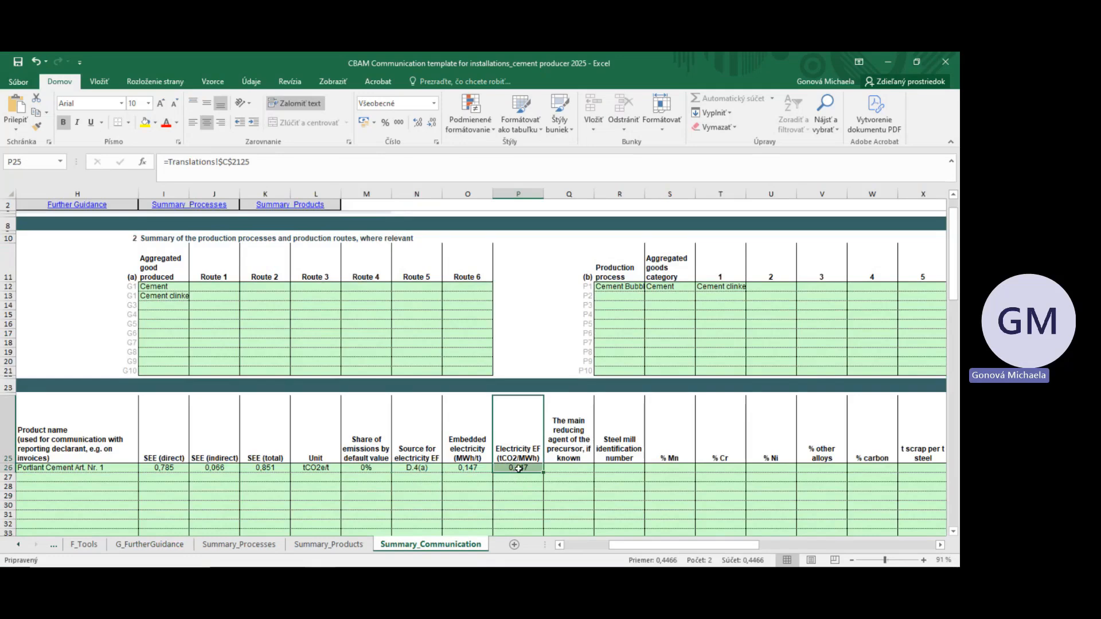
pyautogui.click(518, 469)
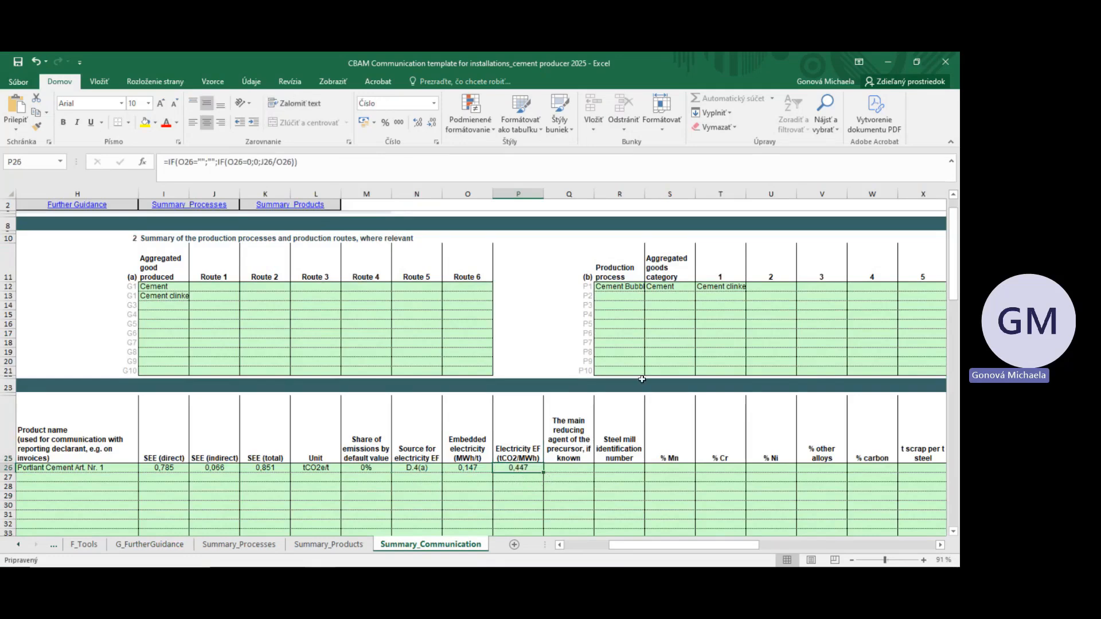
pyautogui.click(887, 62)
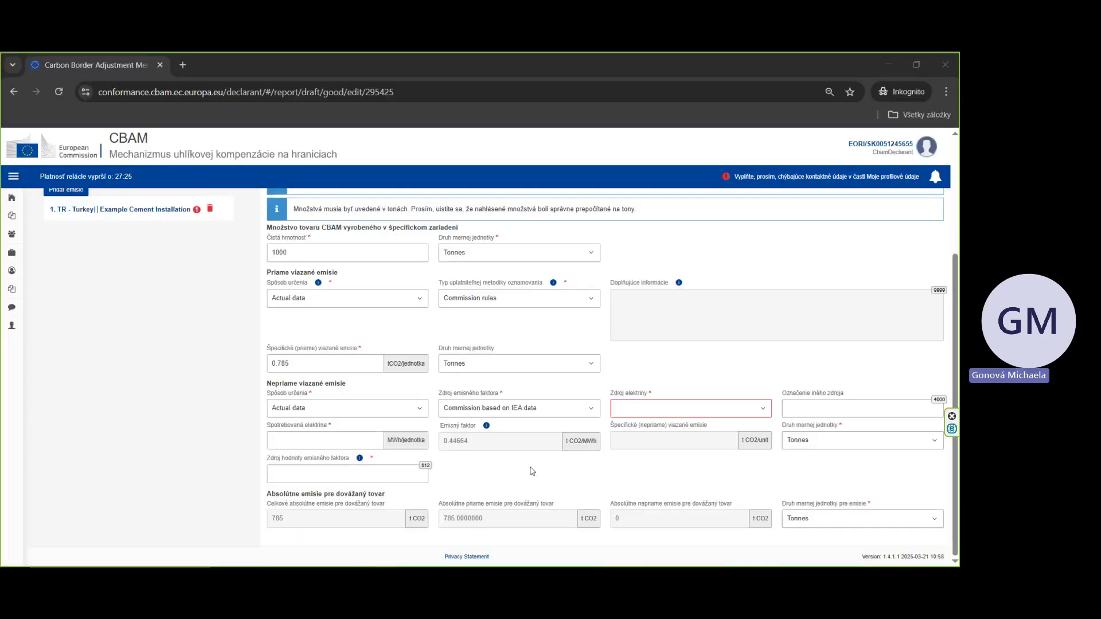
pyautogui.click(630, 412)
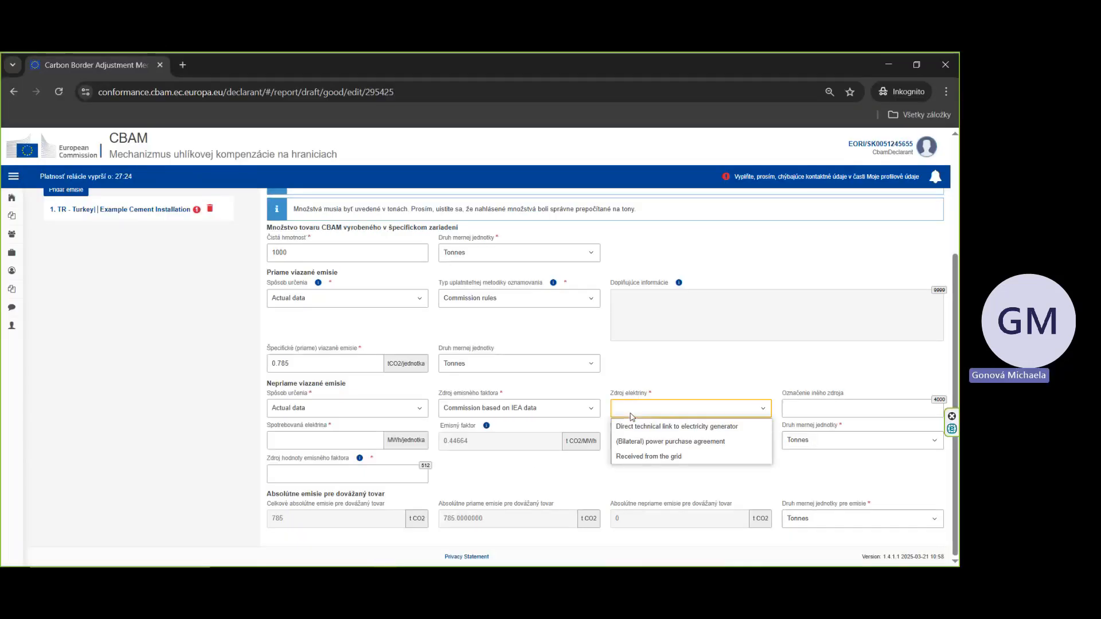
pyautogui.click(642, 457)
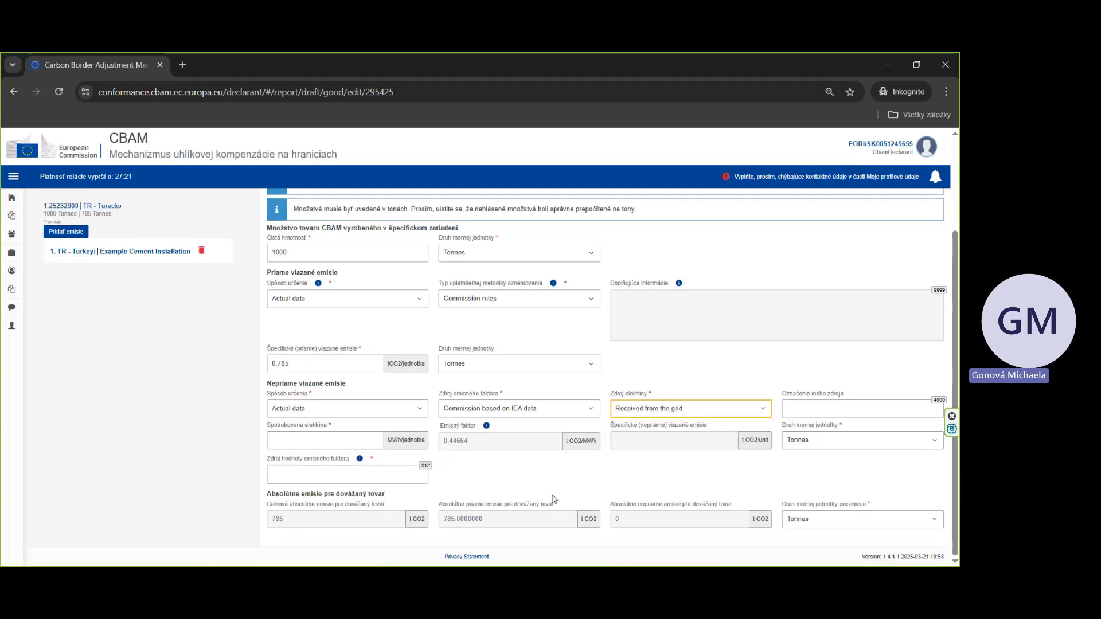
# Step: Set the consumed electricity to 0.147 MWh per unit, taken from the embedded electricity in the Excel template
pyautogui.click(304, 440)
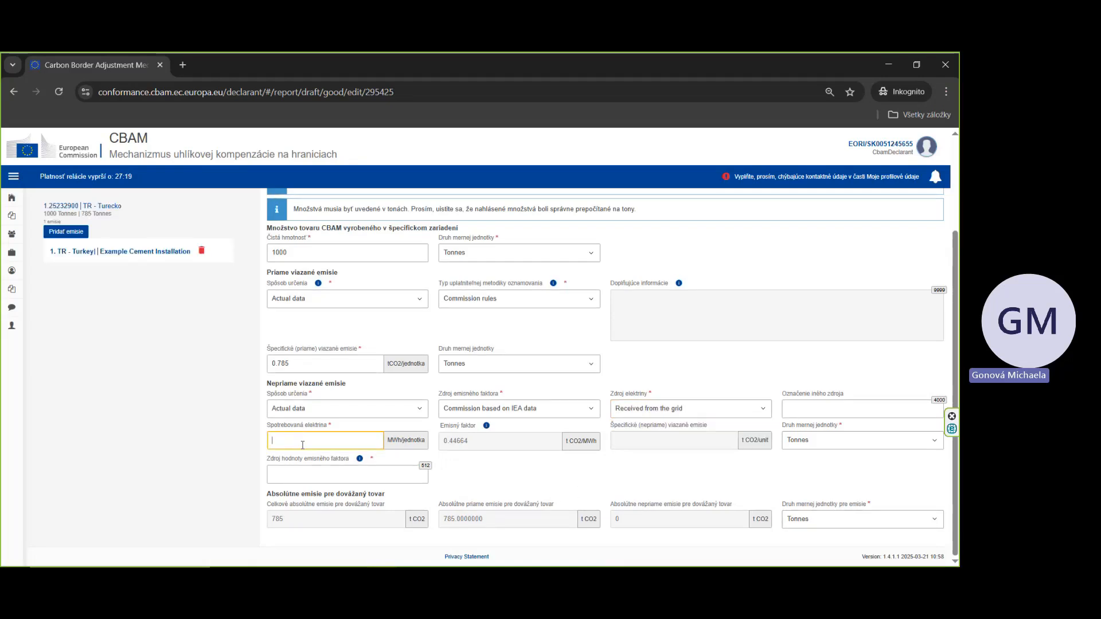
pyautogui.click(320, 522)
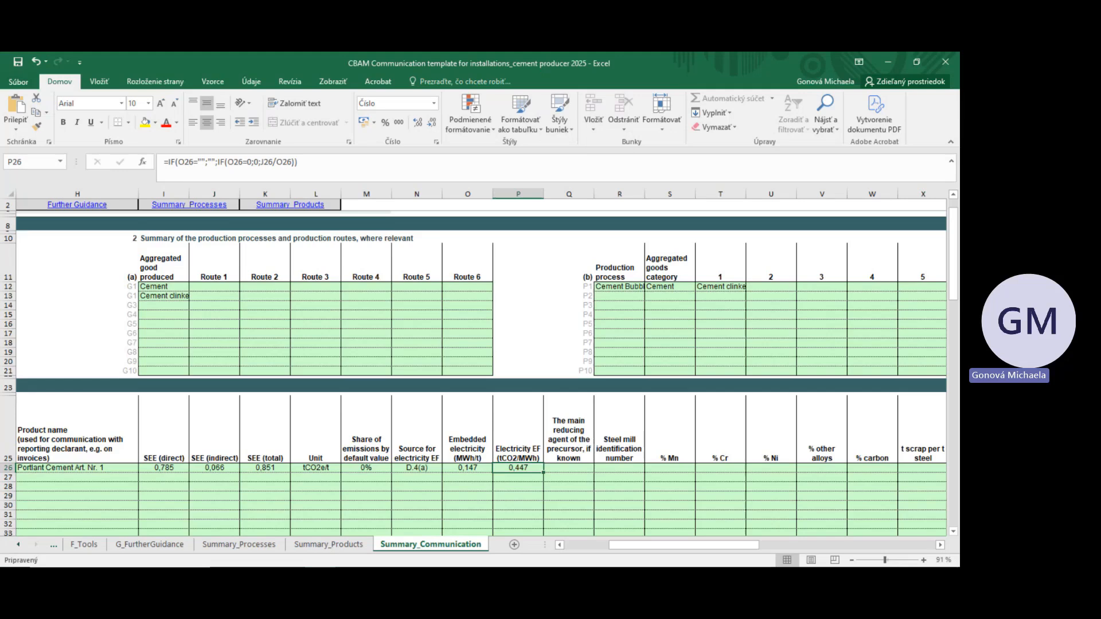
pyautogui.moveTo(479, 459); pyautogui.dragTo(474, 476)
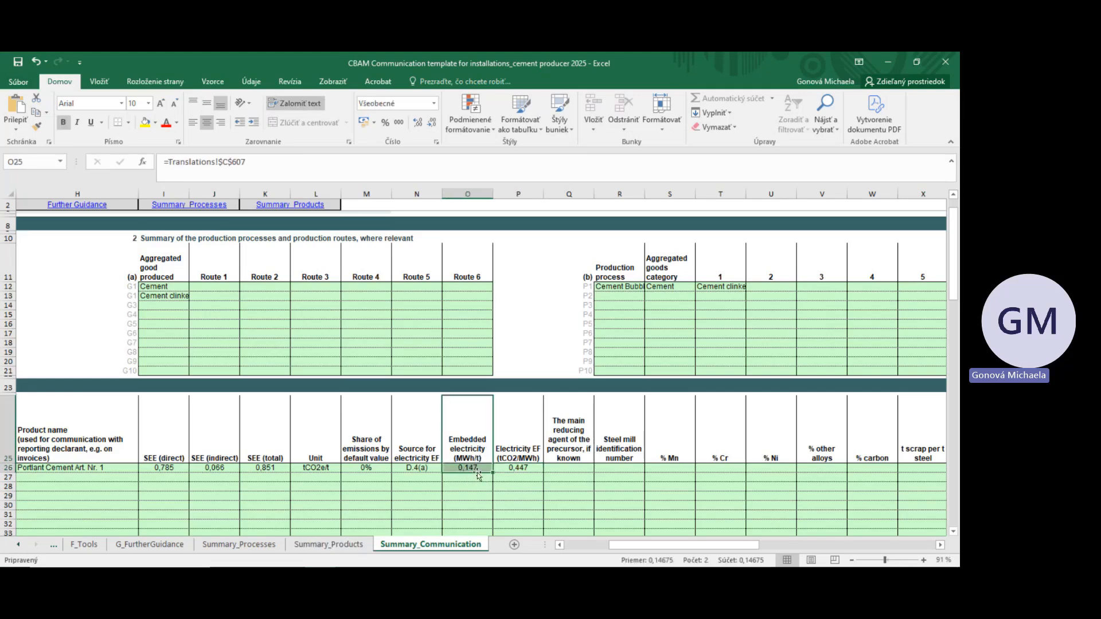
pyautogui.click(887, 62)
pyautogui.click(355, 477)
pyautogui.click(353, 445)
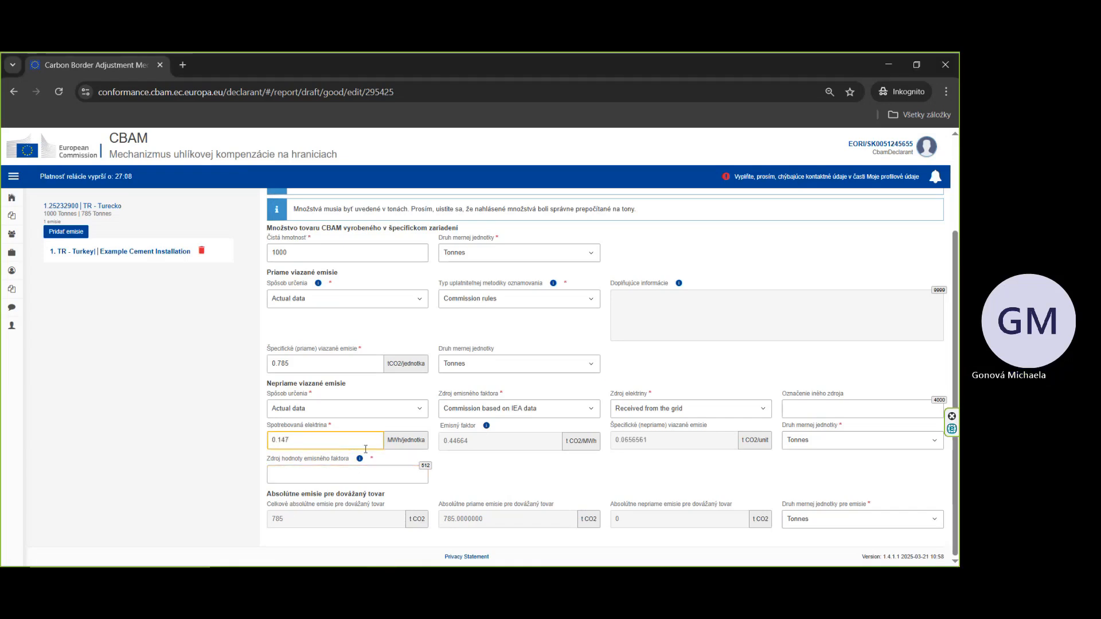
# Step: Enter NA as the source of the emission factor value
pyautogui.click(674, 493)
pyautogui.scroll(1, 672, 450)
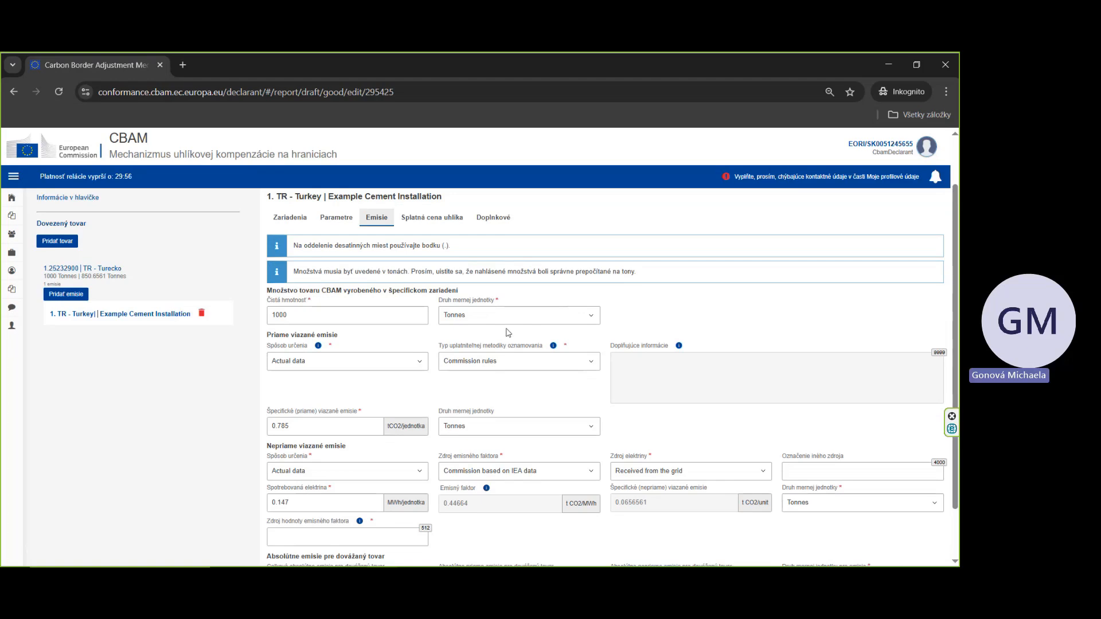
pyautogui.scroll(-1, 509, 332)
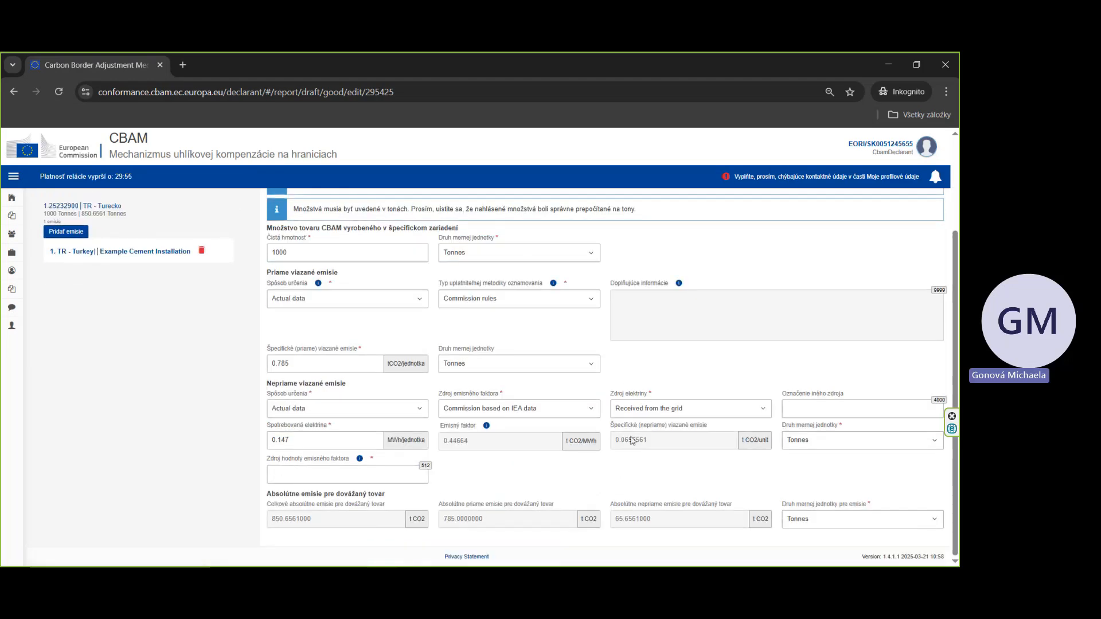
pyautogui.scroll(1, 633, 424)
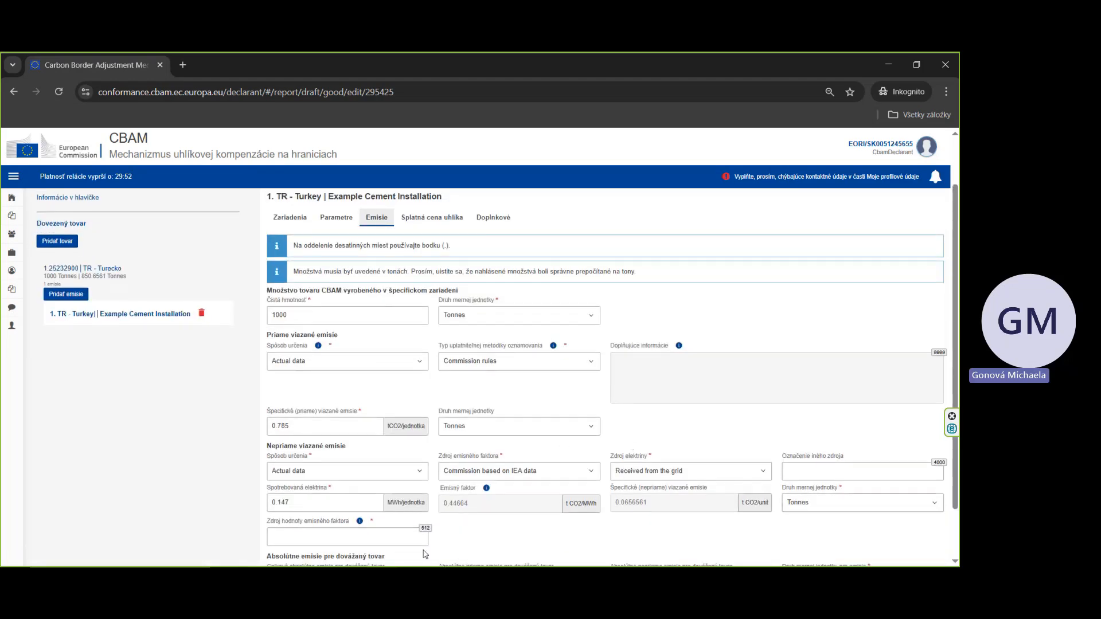
pyautogui.scroll(-1, 425, 553)
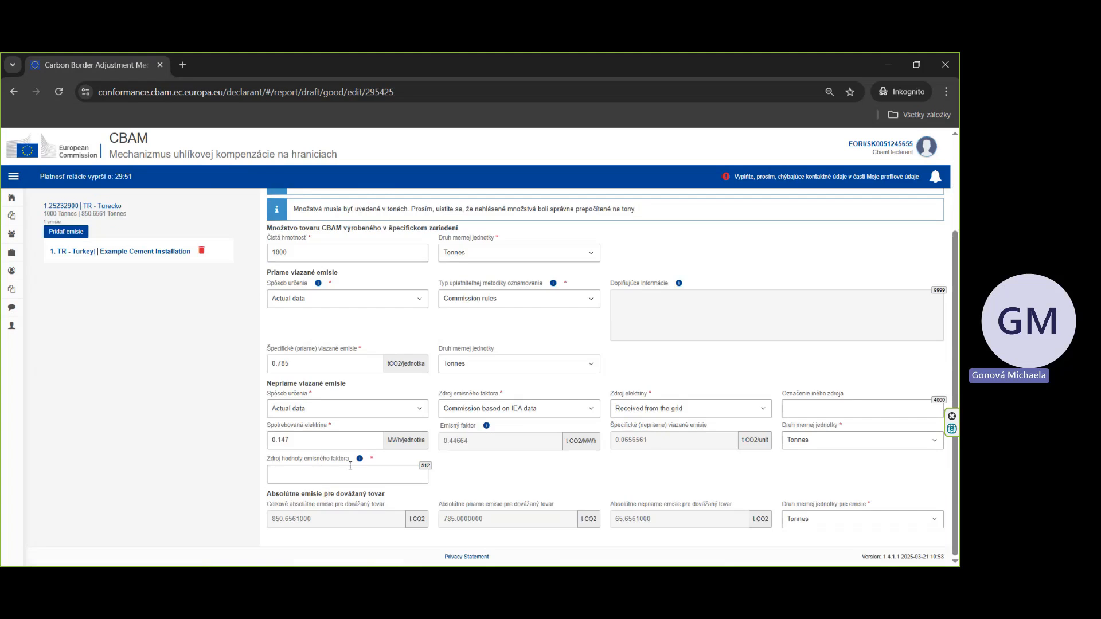
pyautogui.click(327, 473)
pyautogui.scroll(2, 474, 484)
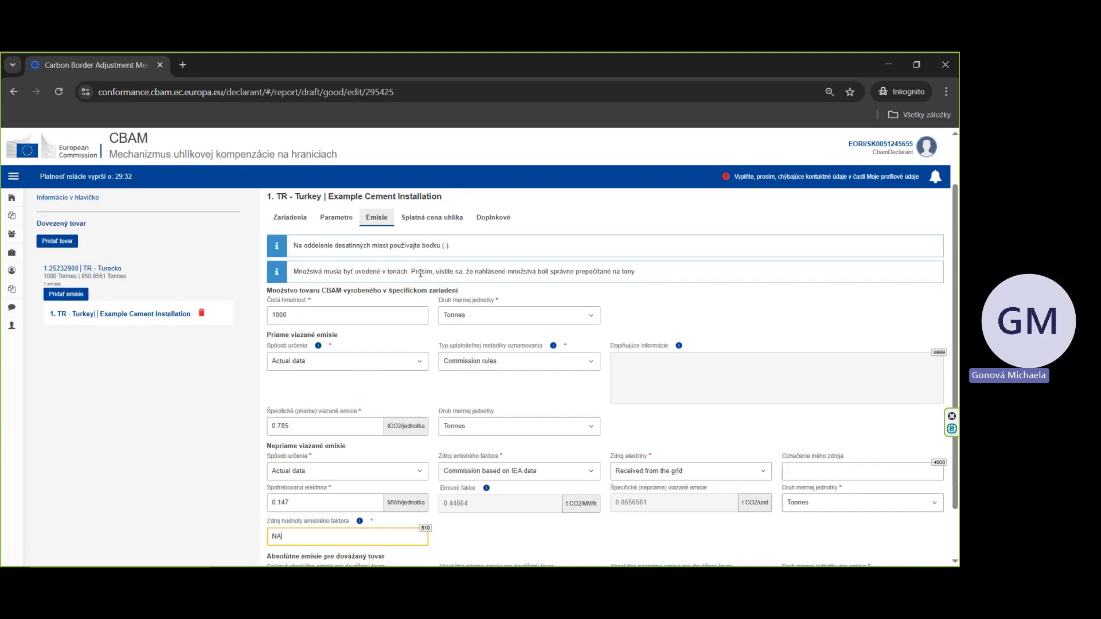
pyautogui.scroll(2, 345, 258)
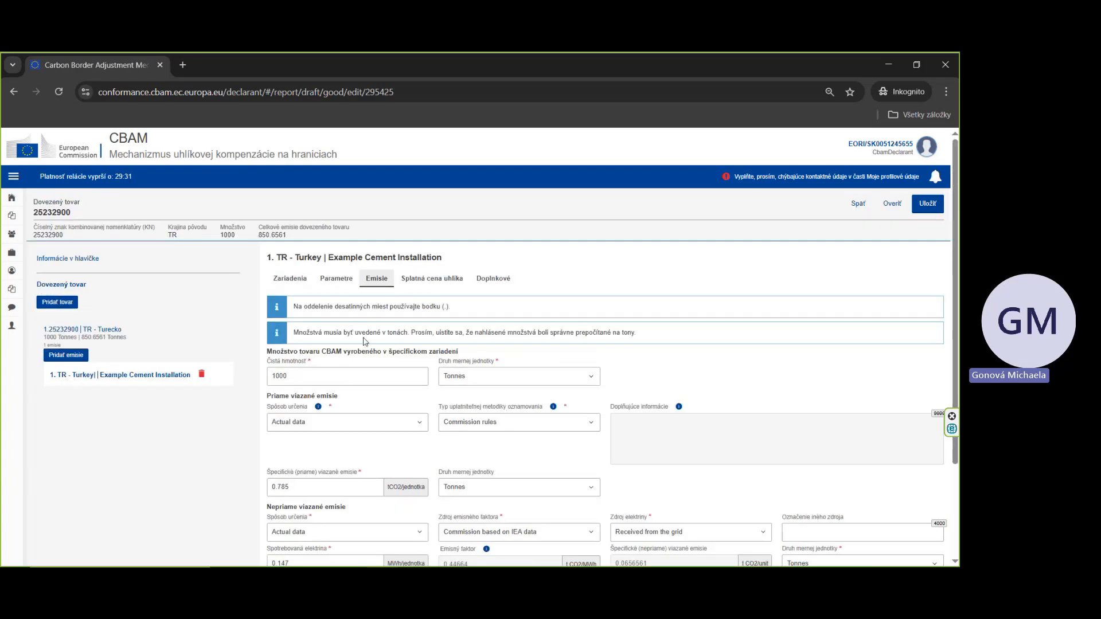
# Step: Add the production method P03 Cement under parameters and expand its clinker factor qualifying parameter
pyautogui.click(342, 280)
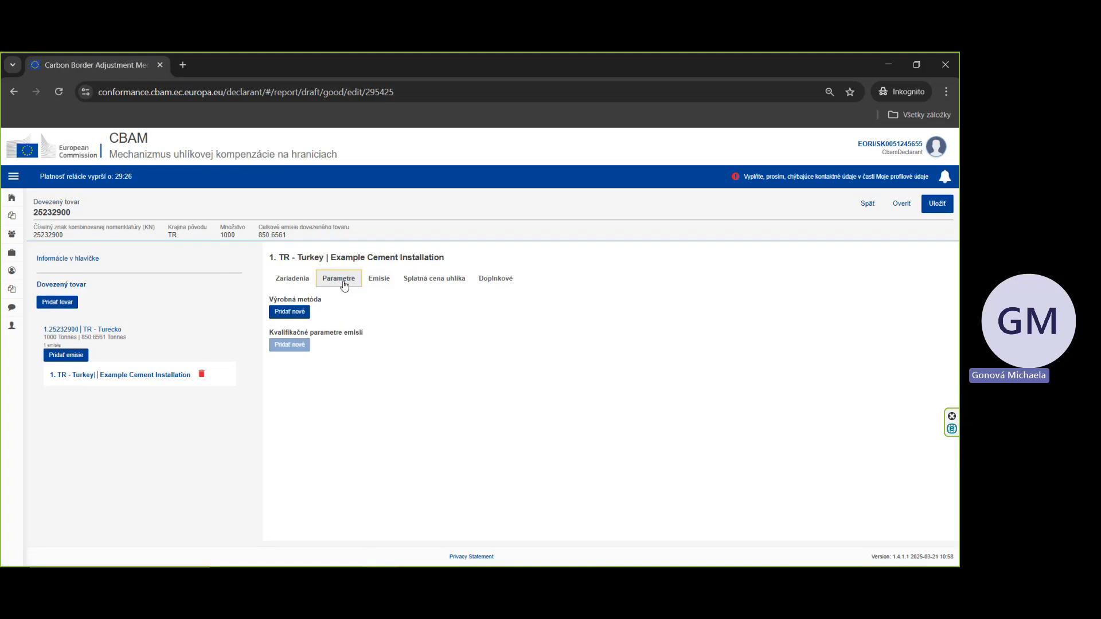
pyautogui.click(281, 316)
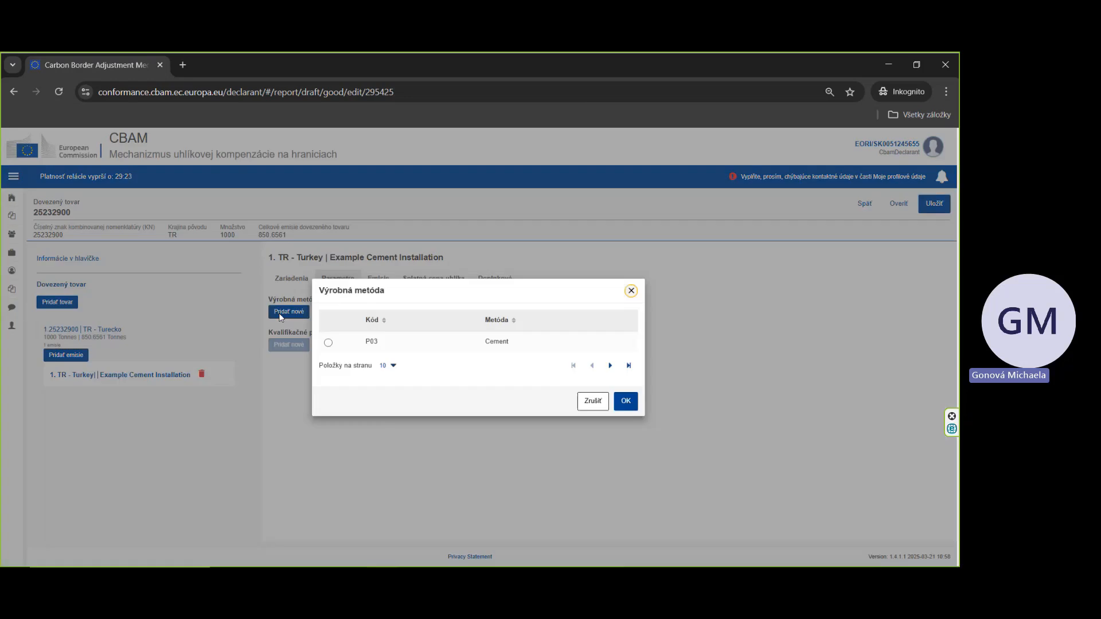
pyautogui.click(329, 344)
pyautogui.click(623, 403)
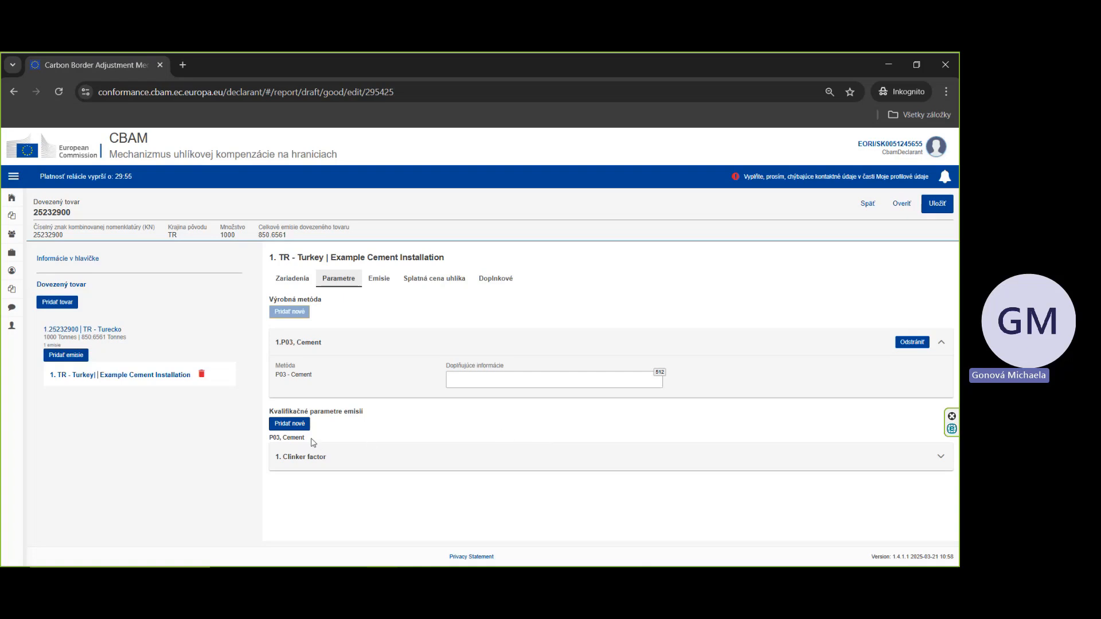
pyautogui.click(941, 459)
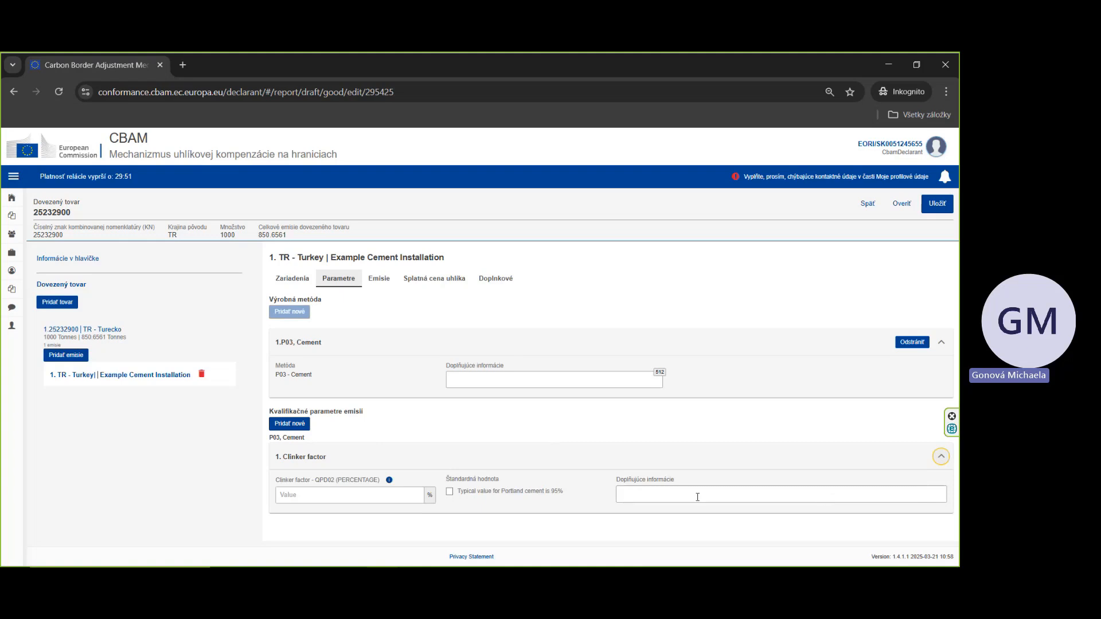
# Step: Look up the product's clinker factor in the Excel template's communication summary
pyautogui.hotkey('alt', 'Tab')
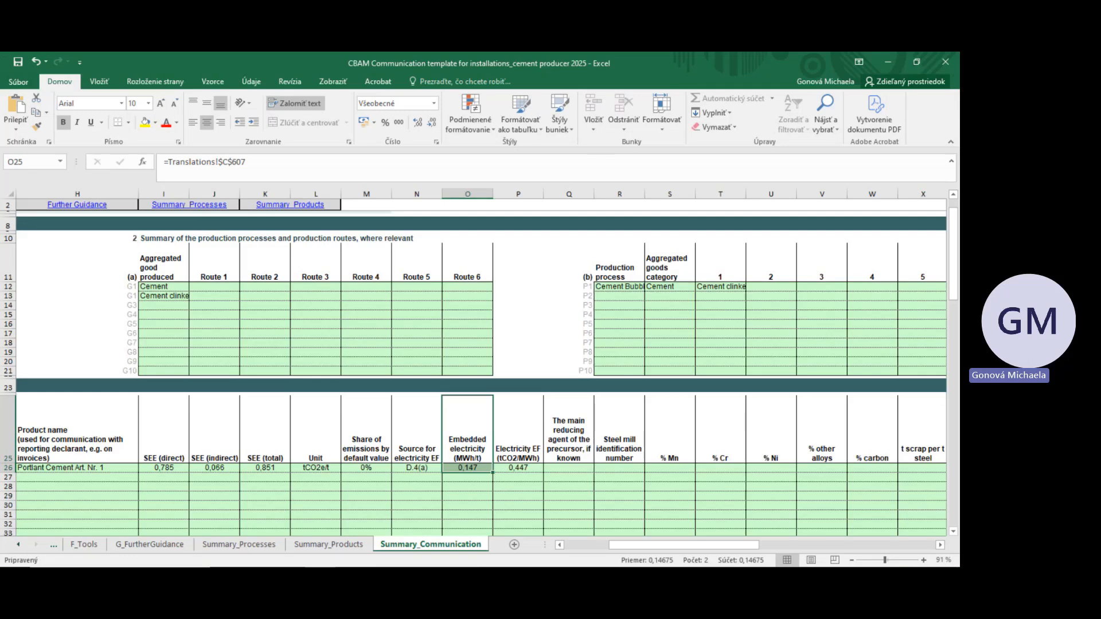
pyautogui.click(612, 515)
pyautogui.moveTo(646, 550); pyautogui.dragTo(696, 552)
pyautogui.moveTo(192, 447); pyautogui.dragTo(940, 458)
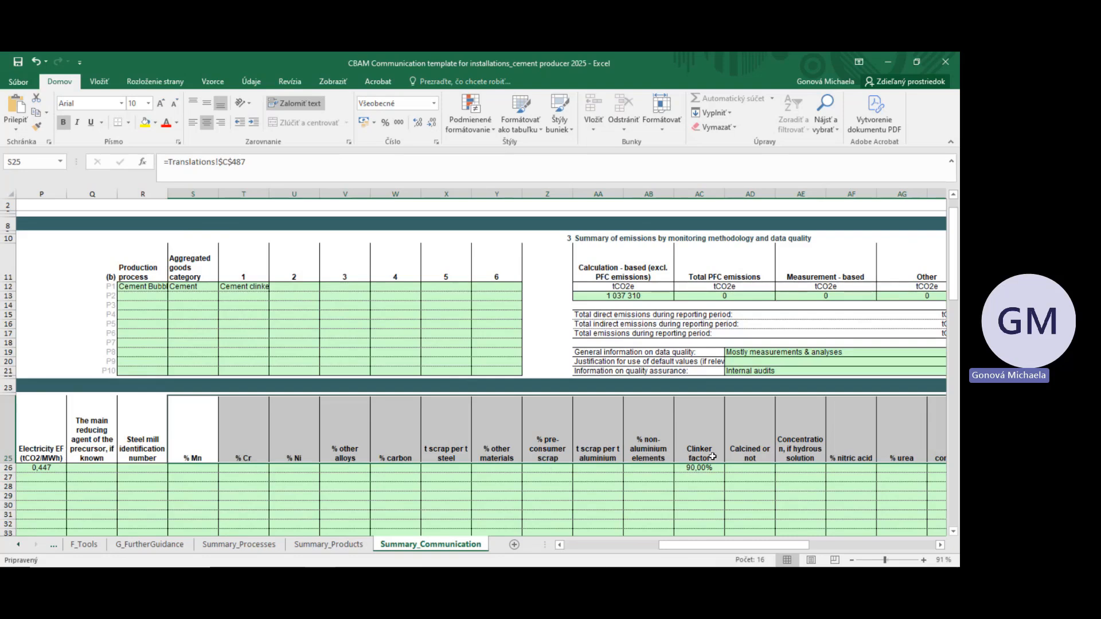
pyautogui.click(710, 456)
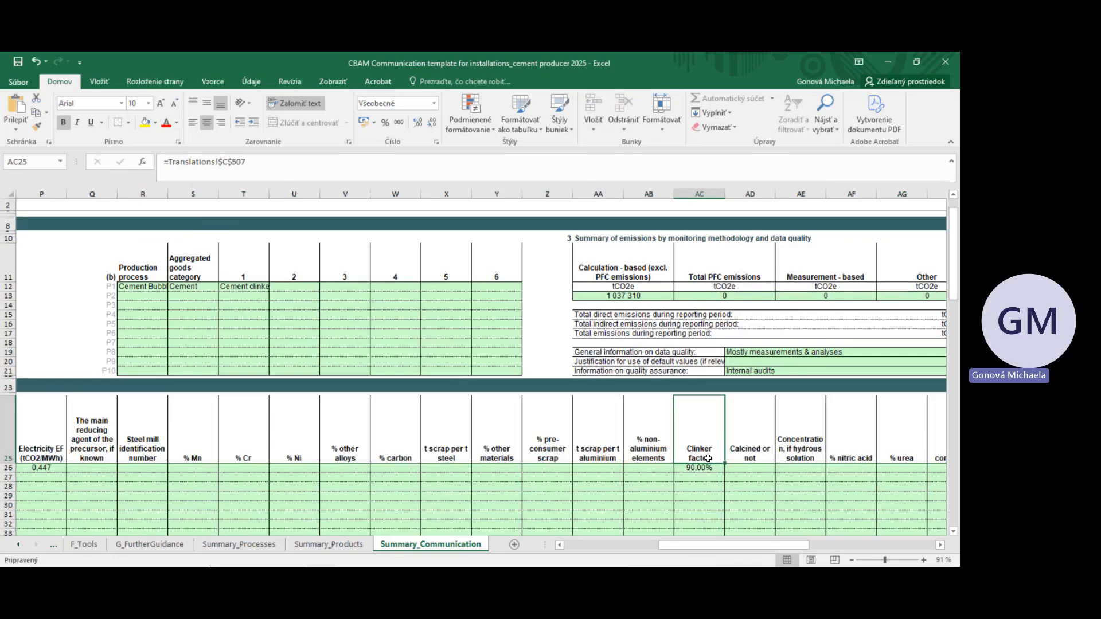
pyautogui.click(707, 468)
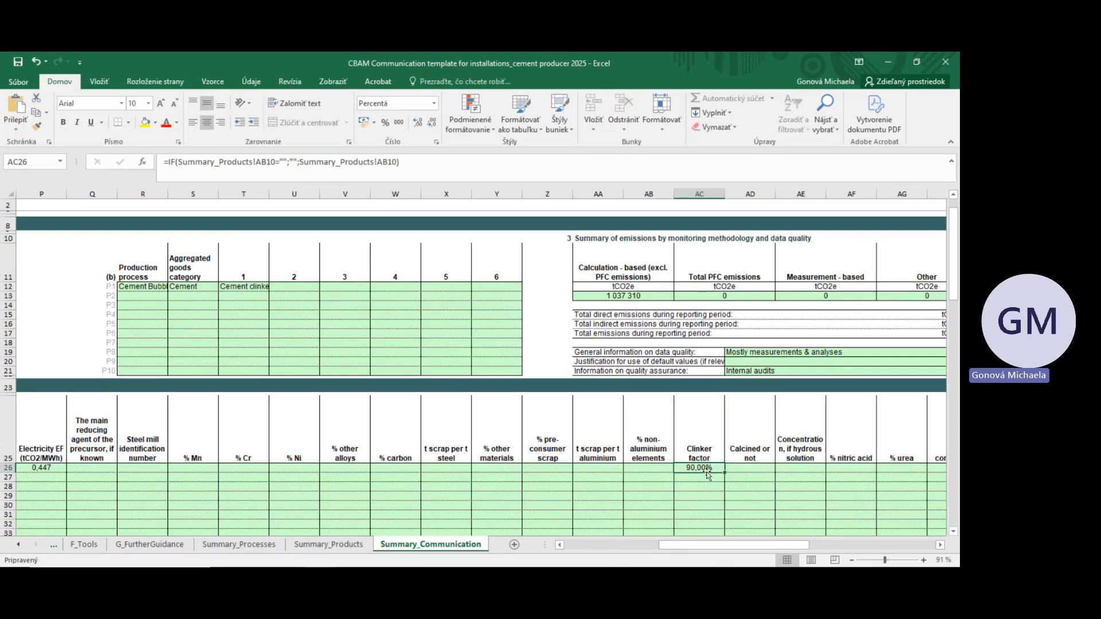
pyautogui.click(888, 63)
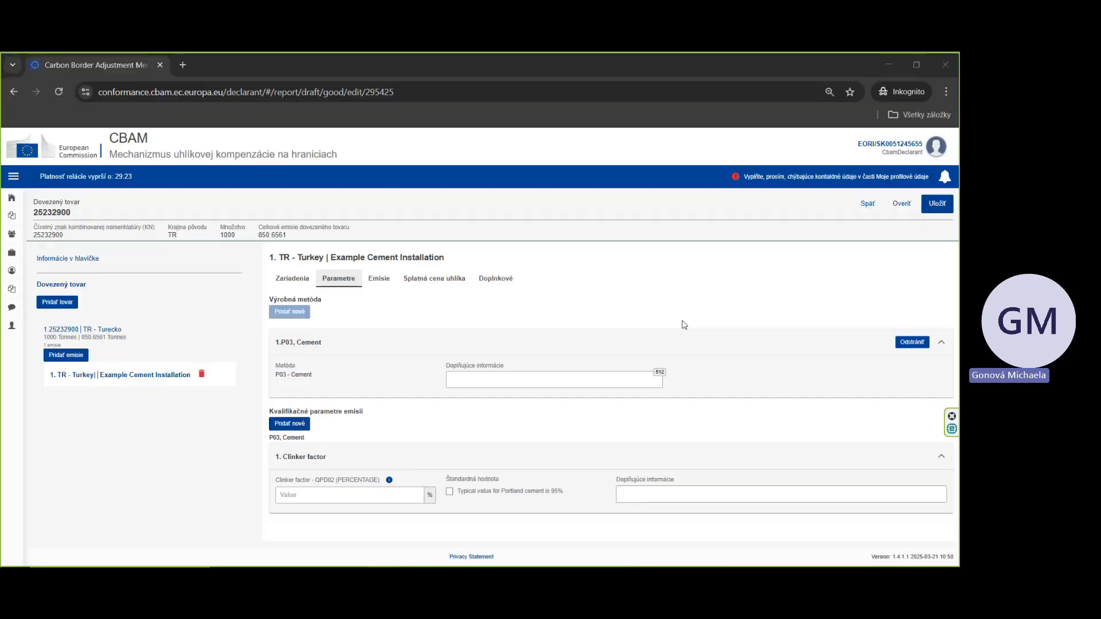
# Step: Enter a clinker factor of 90 % for the P03 Cement method, then move on to the supplementary information tab
pyautogui.click(383, 493)
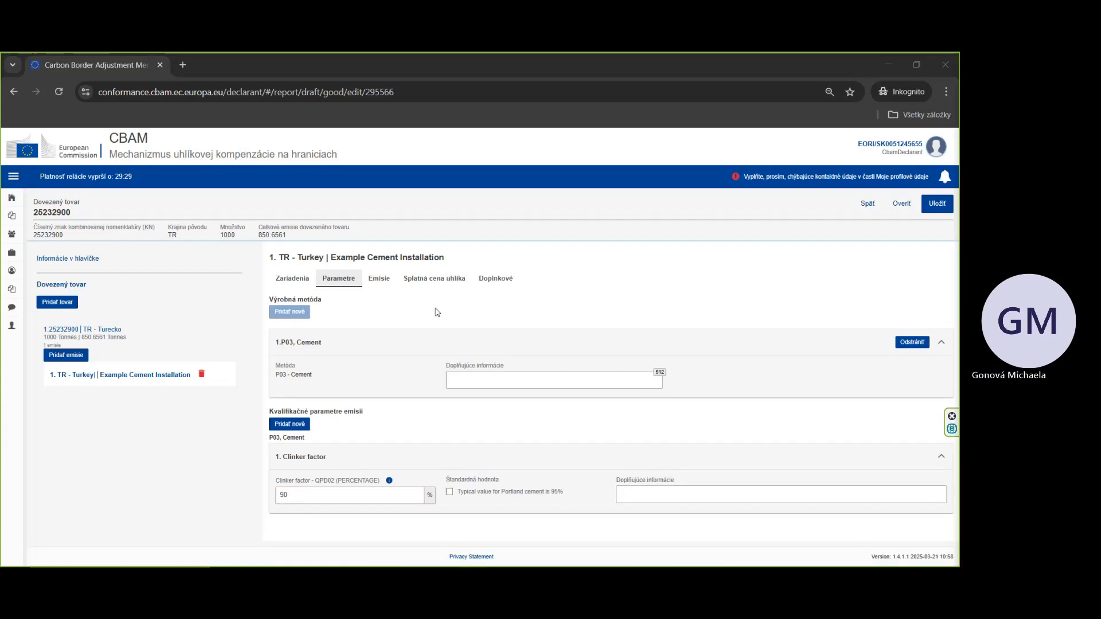
pyautogui.click(434, 281)
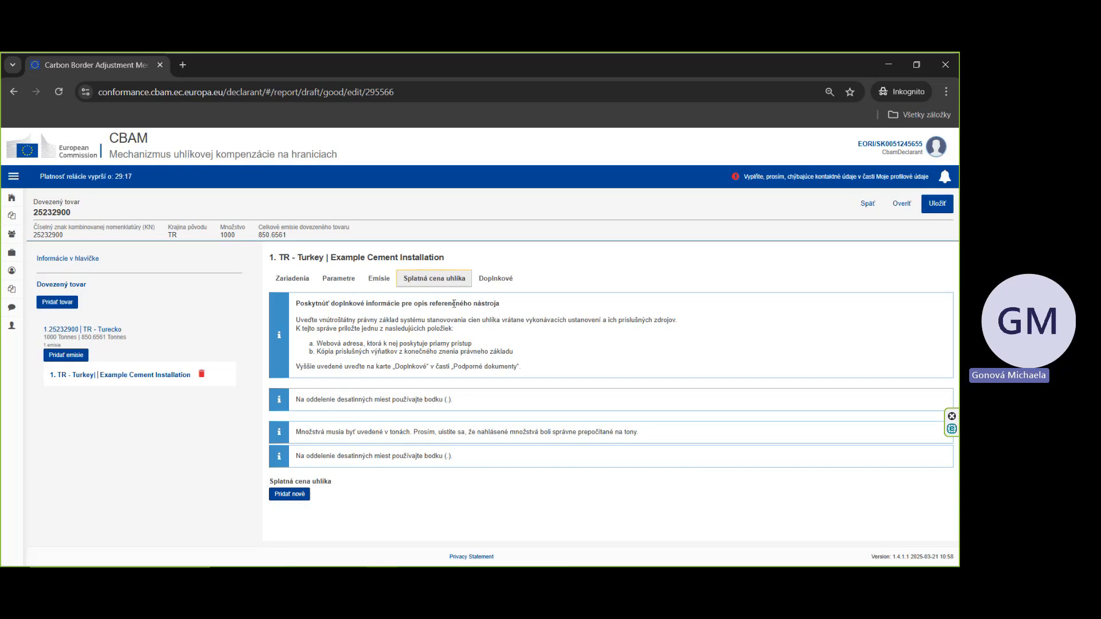
pyautogui.click(495, 278)
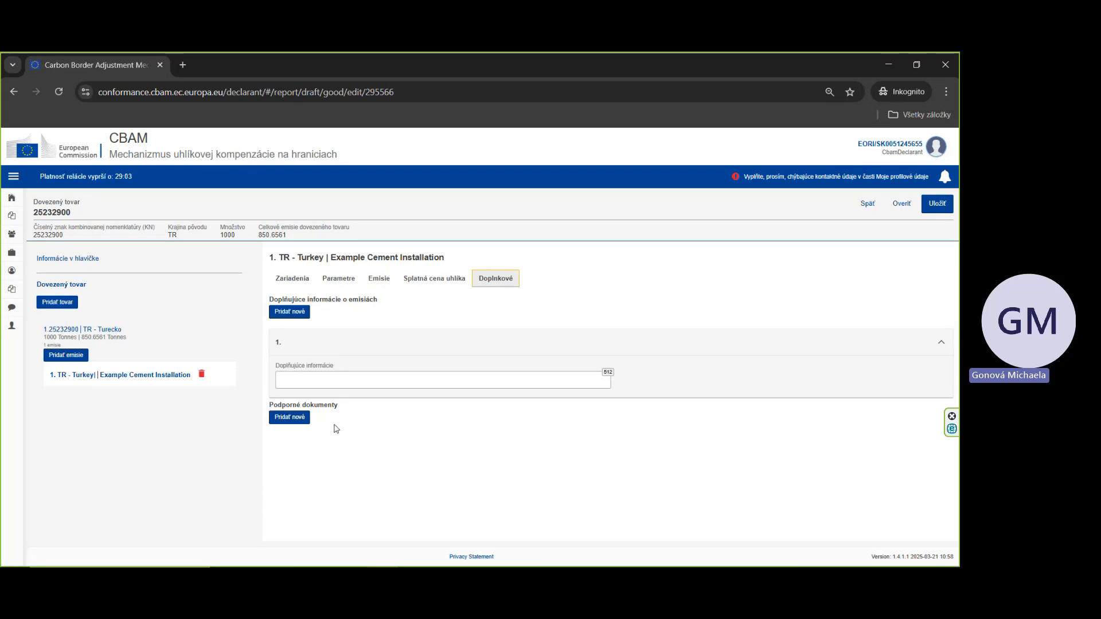
# Step: Add a new supporting document of type TED05 - Other for the installation's emissions
pyautogui.click(287, 424)
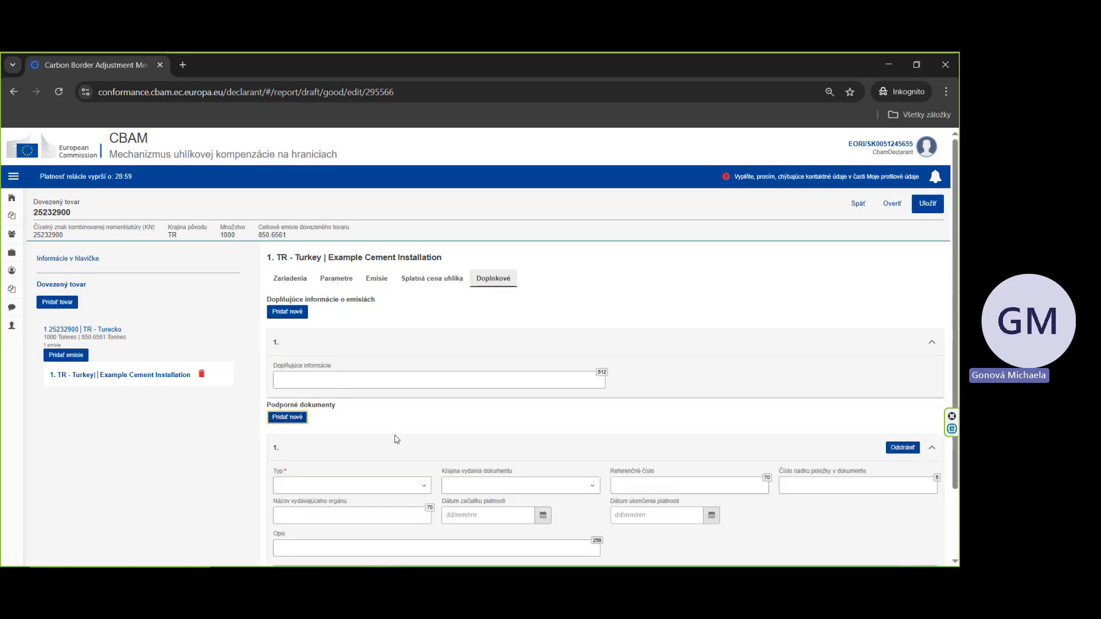
pyautogui.scroll(-2, 397, 439)
pyautogui.click(356, 402)
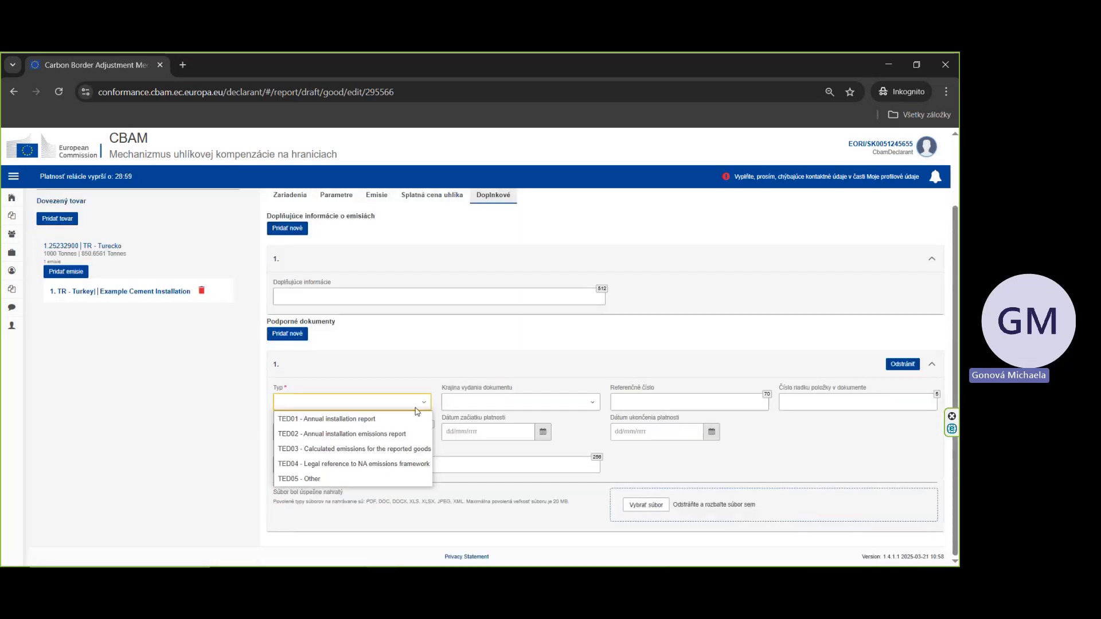
pyautogui.click(357, 478)
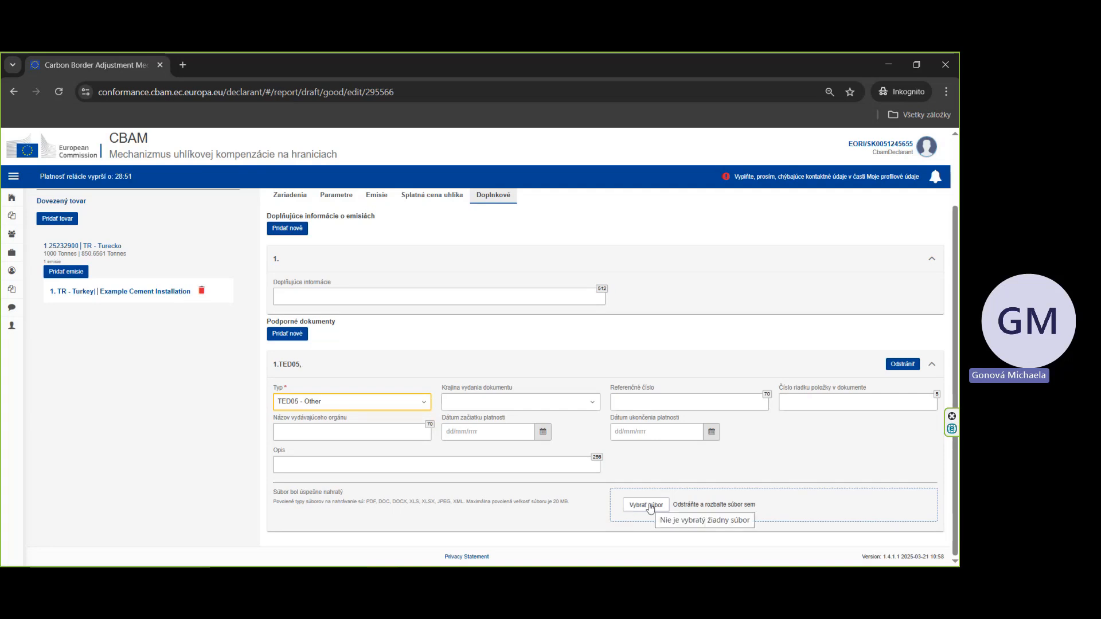
# Step: Upload the CBAM Communication template Excel file as the supporting document's attachment
pyautogui.moveTo(952, 436); pyautogui.dragTo(655, 514)
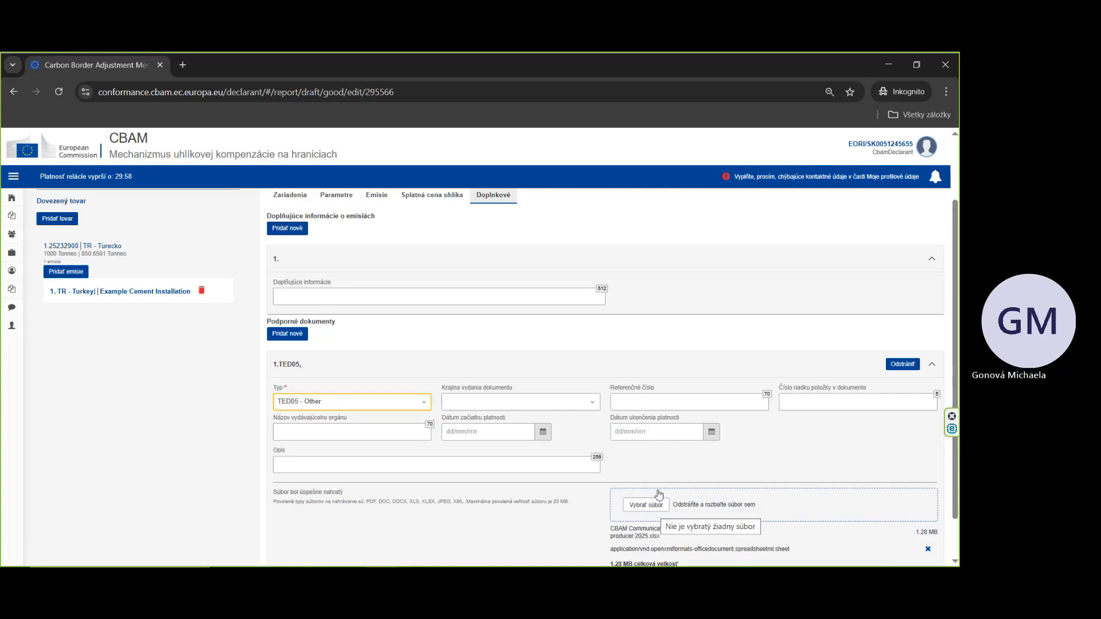
pyautogui.scroll(1, 659, 494)
pyautogui.scroll(2, 658, 495)
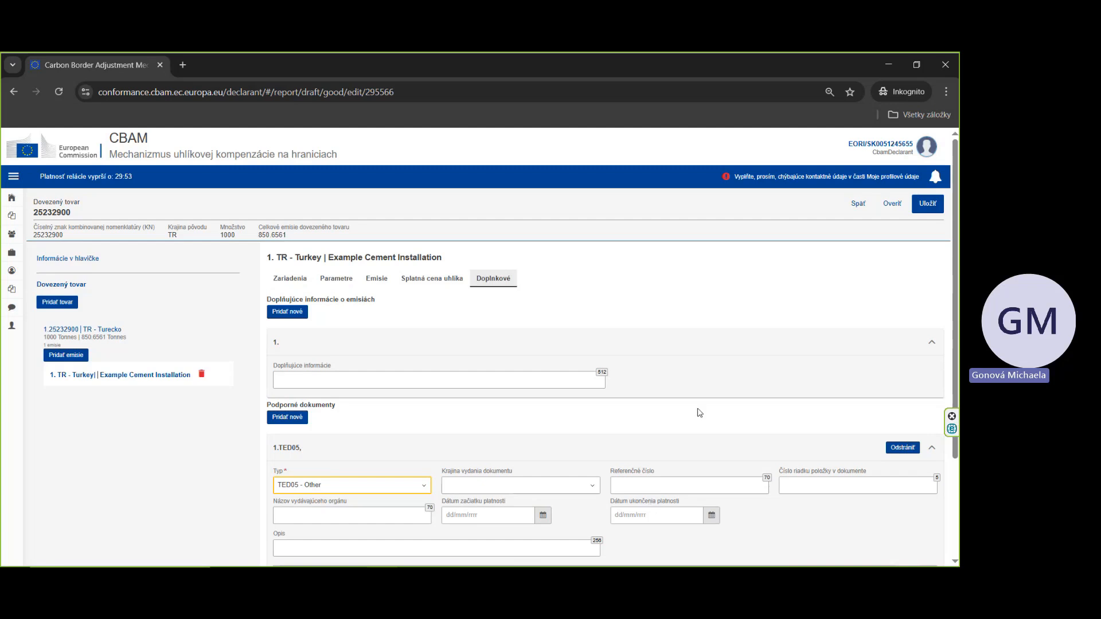
# Step: Validate the imported cement good and save the changes to it
pyautogui.click(892, 204)
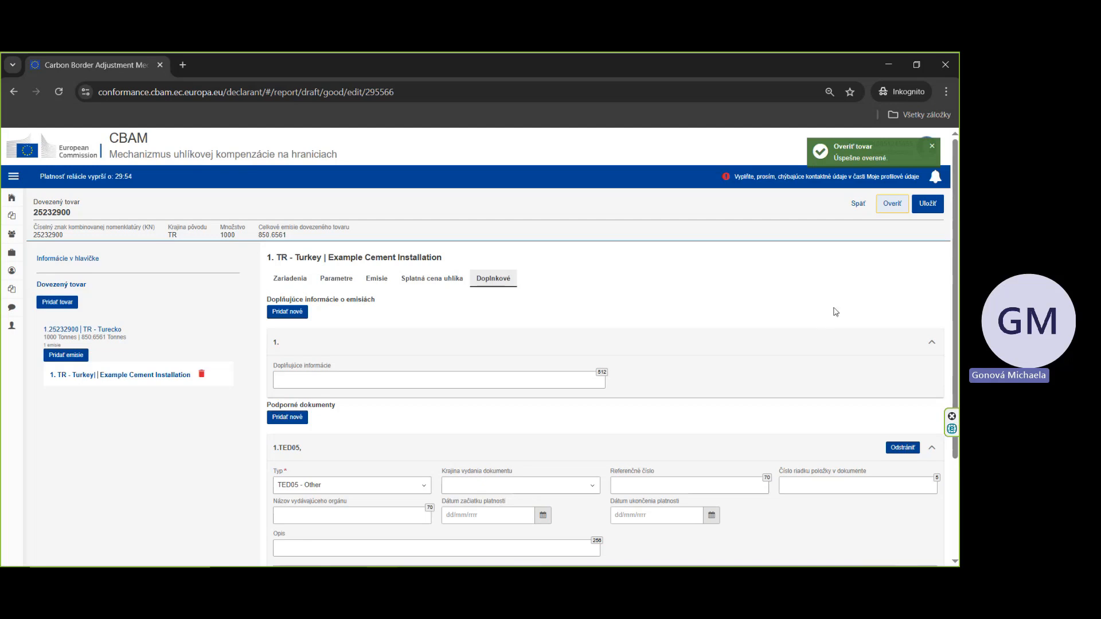
pyautogui.click(914, 208)
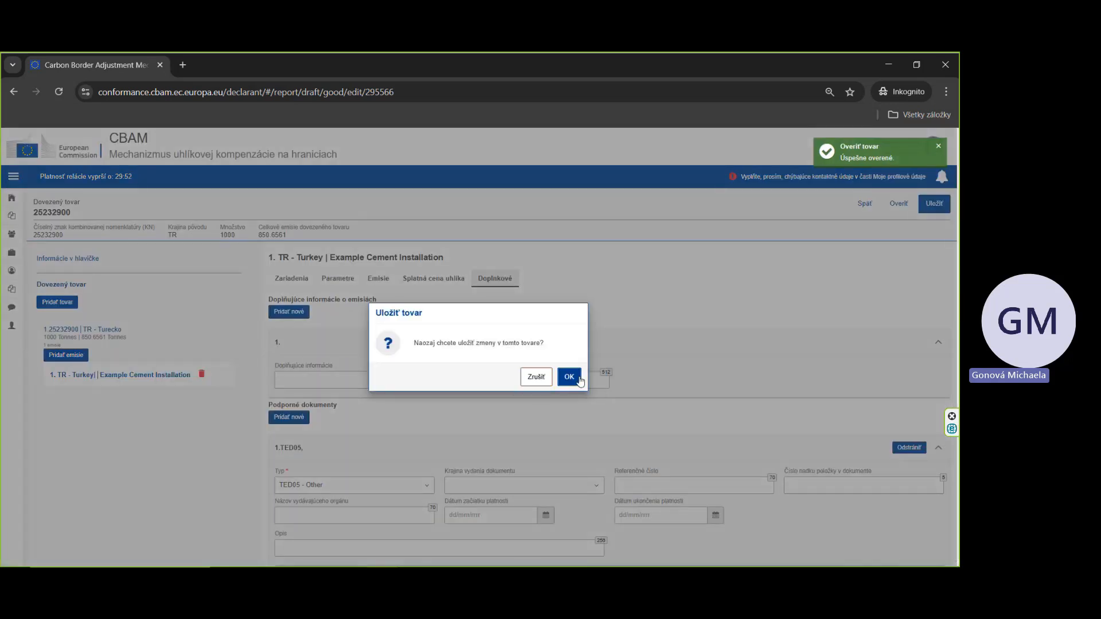
pyautogui.click(569, 376)
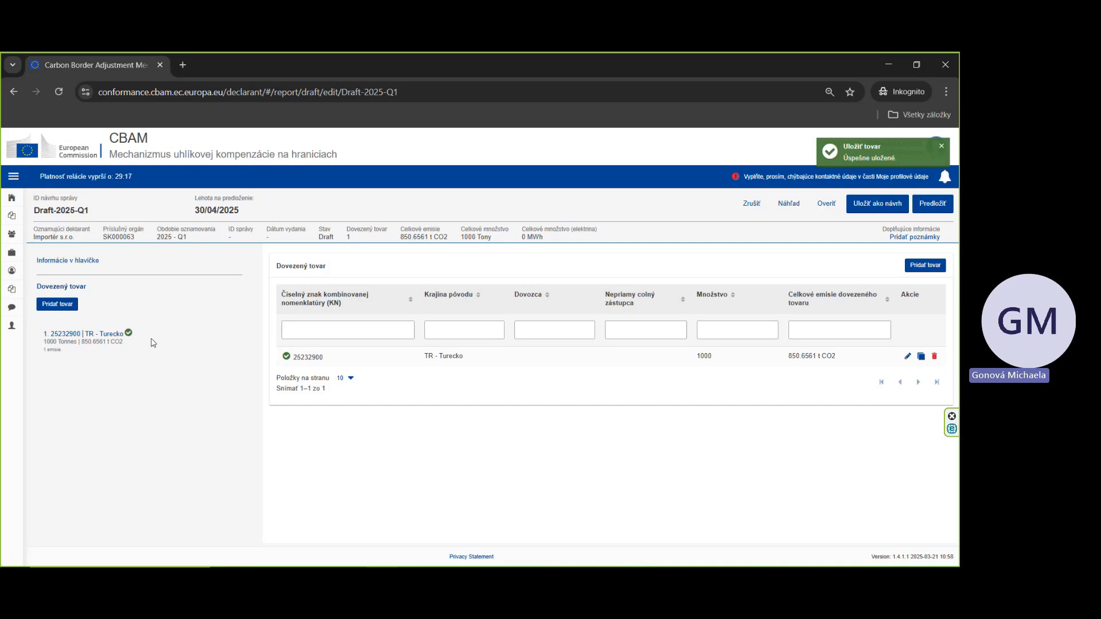
# Step: Submit the Q1 2025 report, declaring that changes are expected before the end of the modification period
pyautogui.click(933, 205)
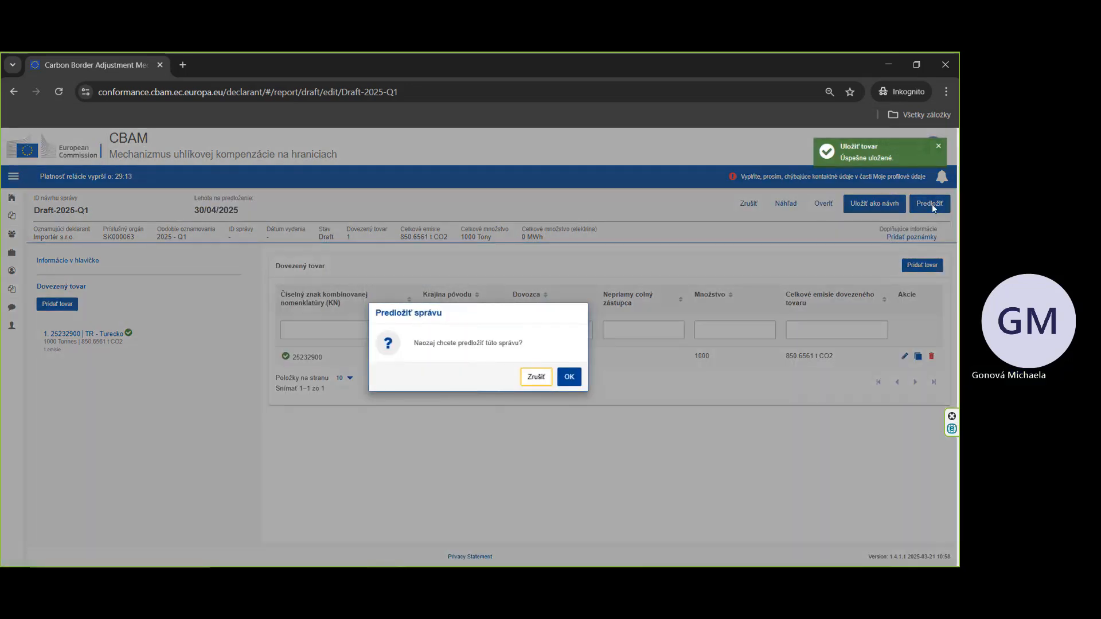
pyautogui.click(567, 378)
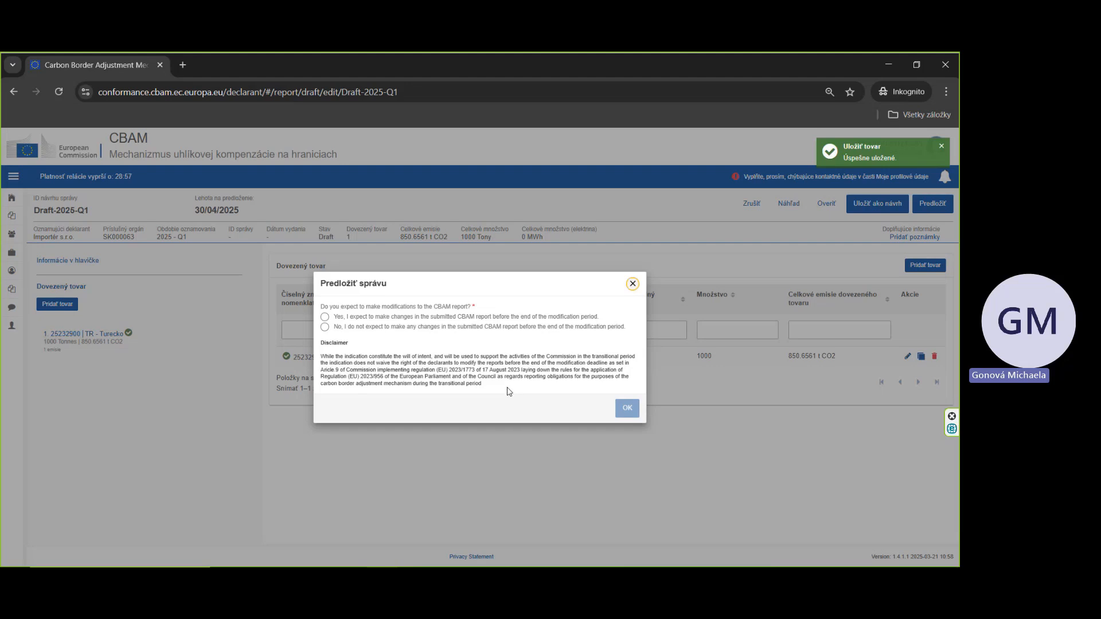
pyautogui.click(325, 319)
pyautogui.click(626, 409)
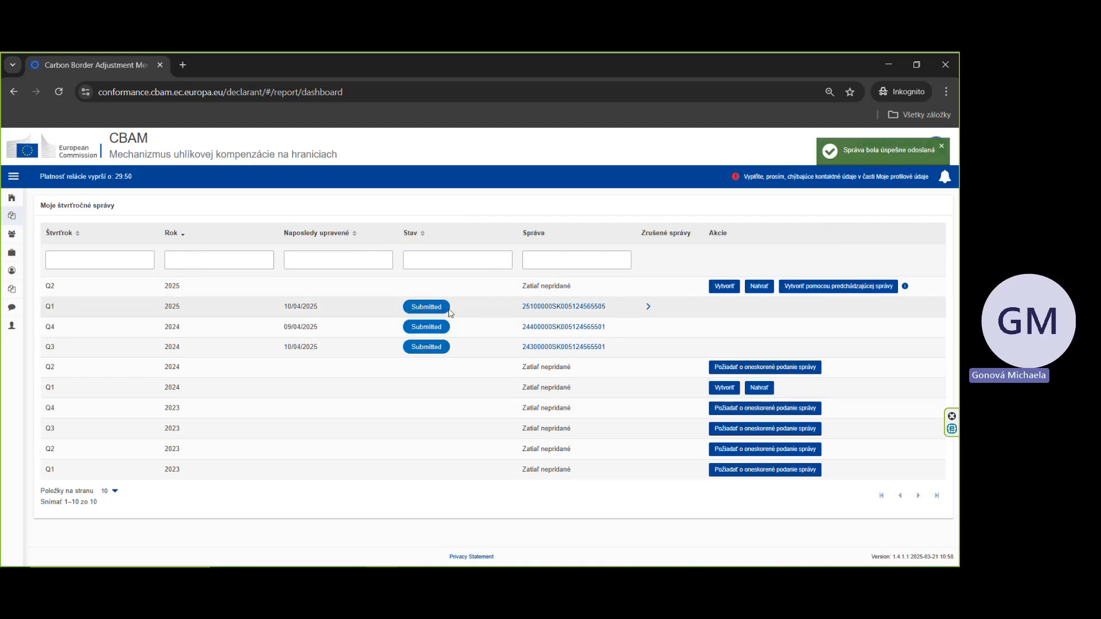
# Step: Open the submitted Q1 2025 report and request an amendment to it
pyautogui.click(569, 307)
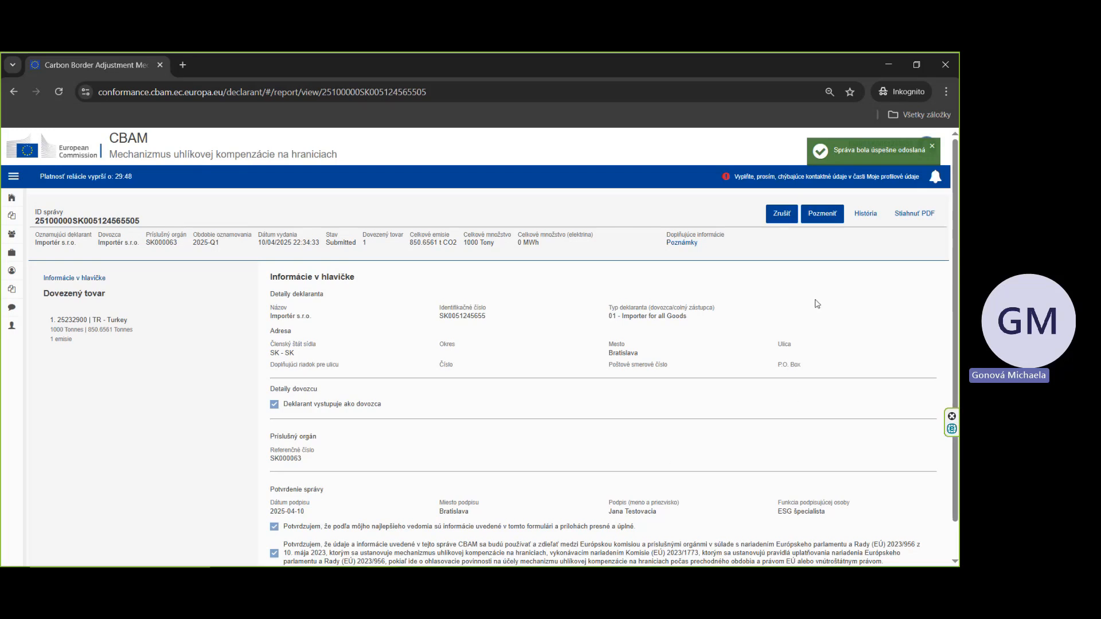
pyautogui.click(824, 215)
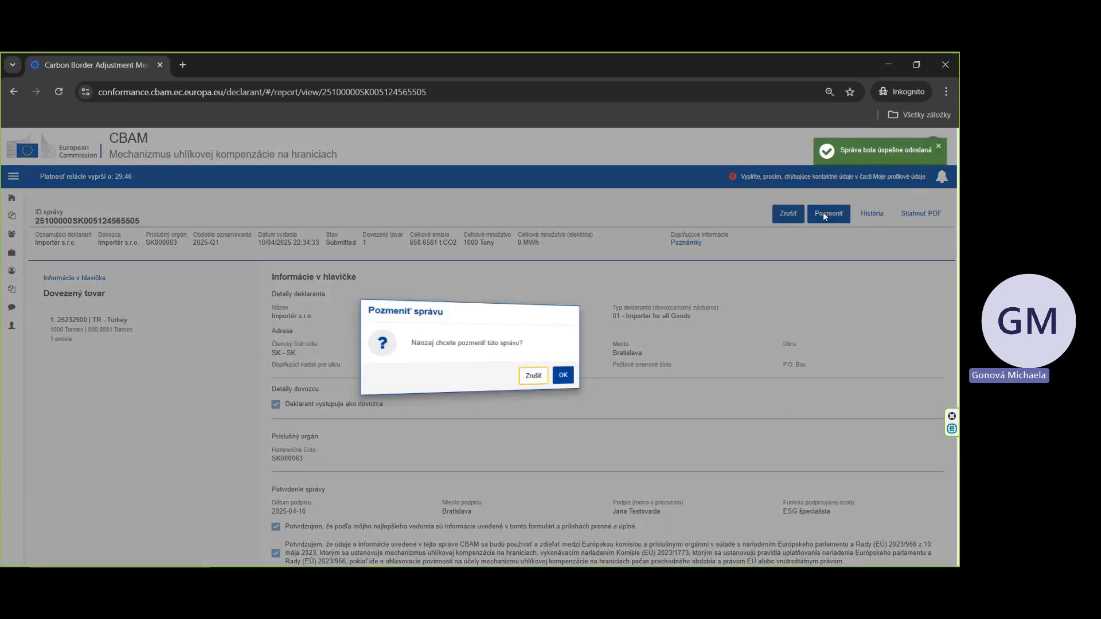
pyautogui.click(569, 379)
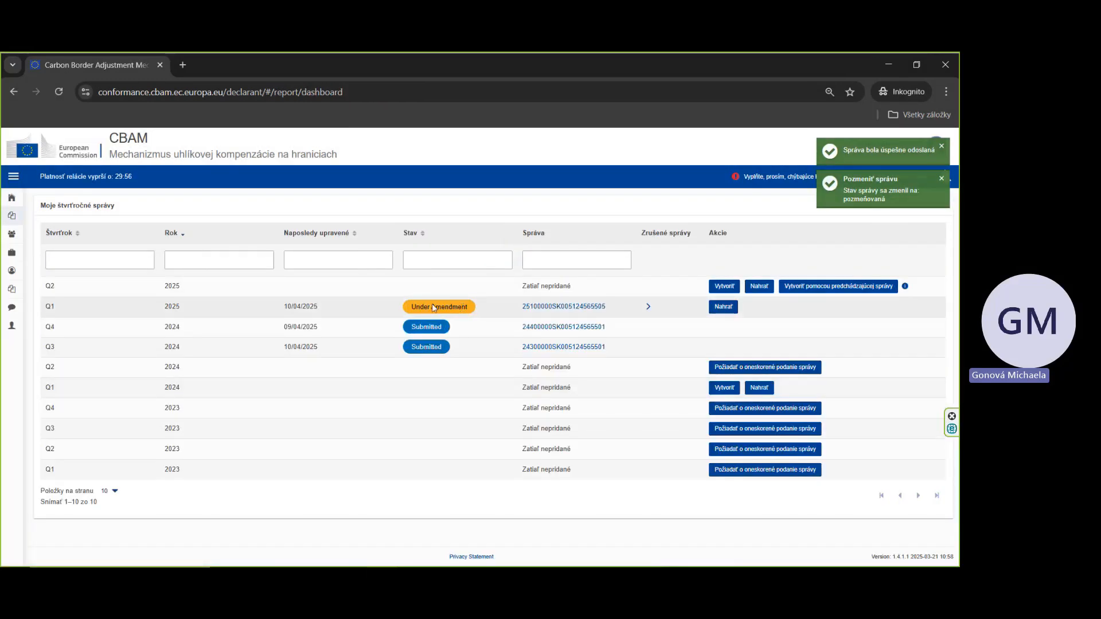
# Step: Open the Q1 2025 report under amendment and start editing it
pyautogui.click(559, 307)
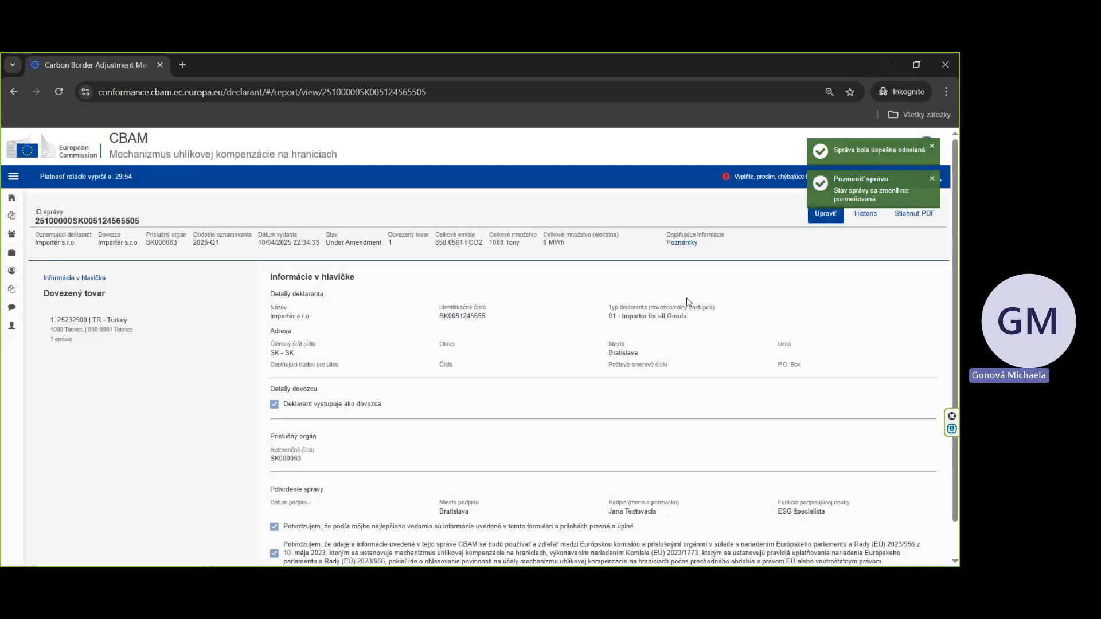
pyautogui.click(931, 180)
pyautogui.click(815, 216)
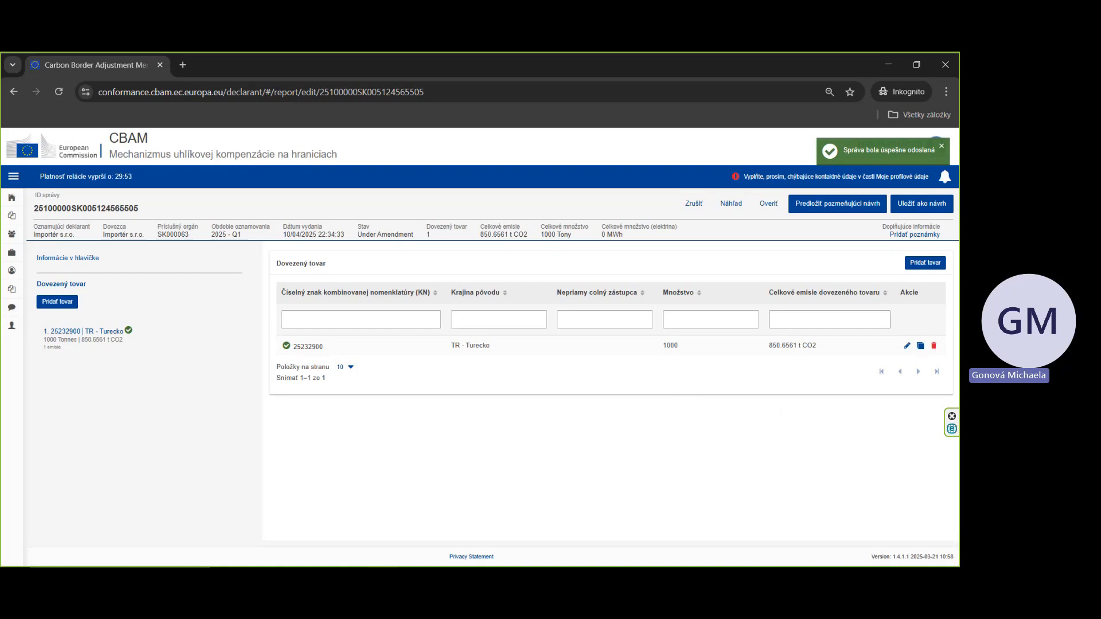
pyautogui.click(942, 147)
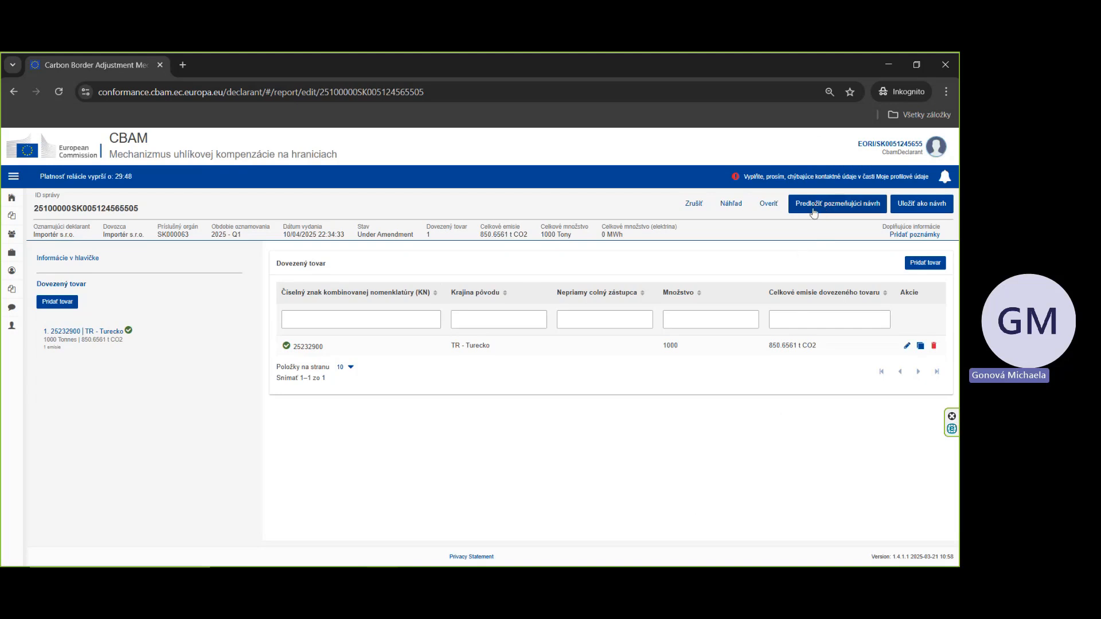
# Step: Submit the amended Q1 2025 report draft
pyautogui.click(834, 210)
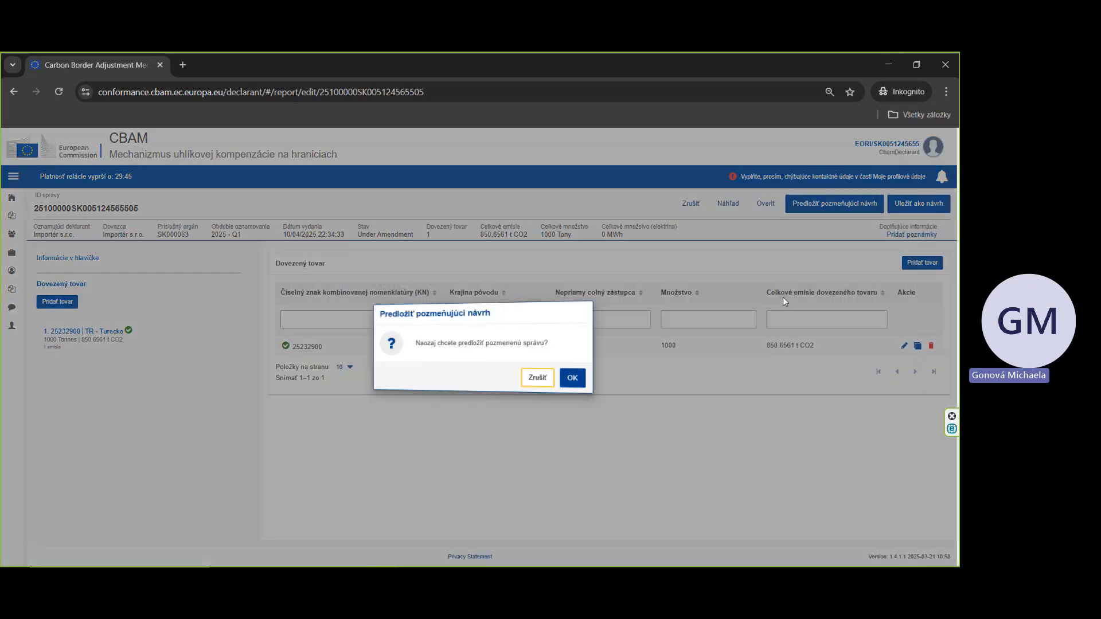
pyautogui.click(571, 378)
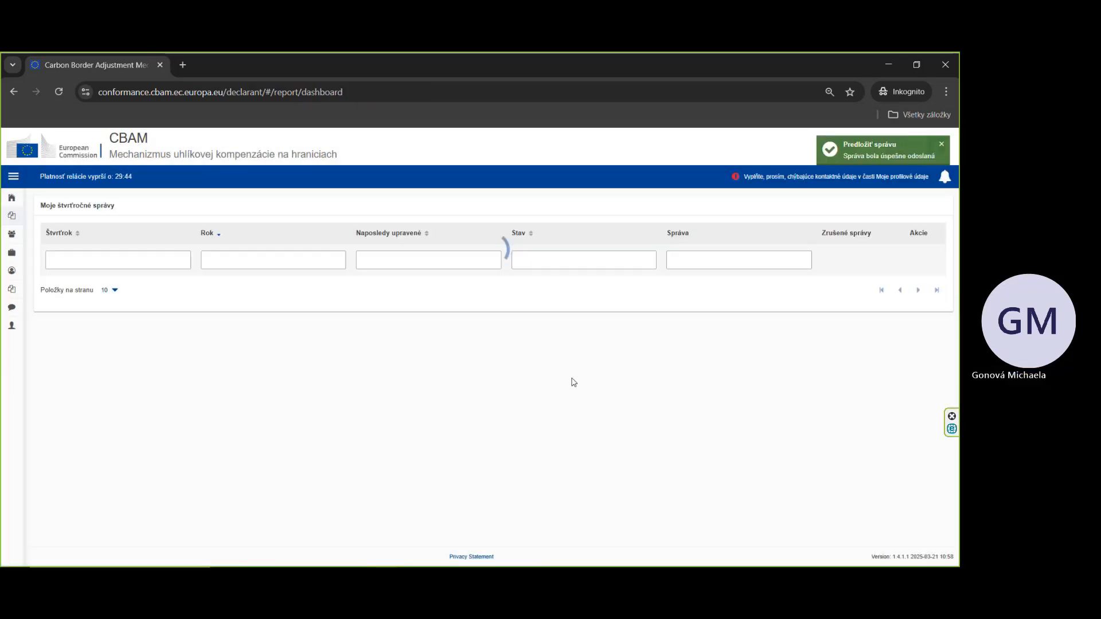